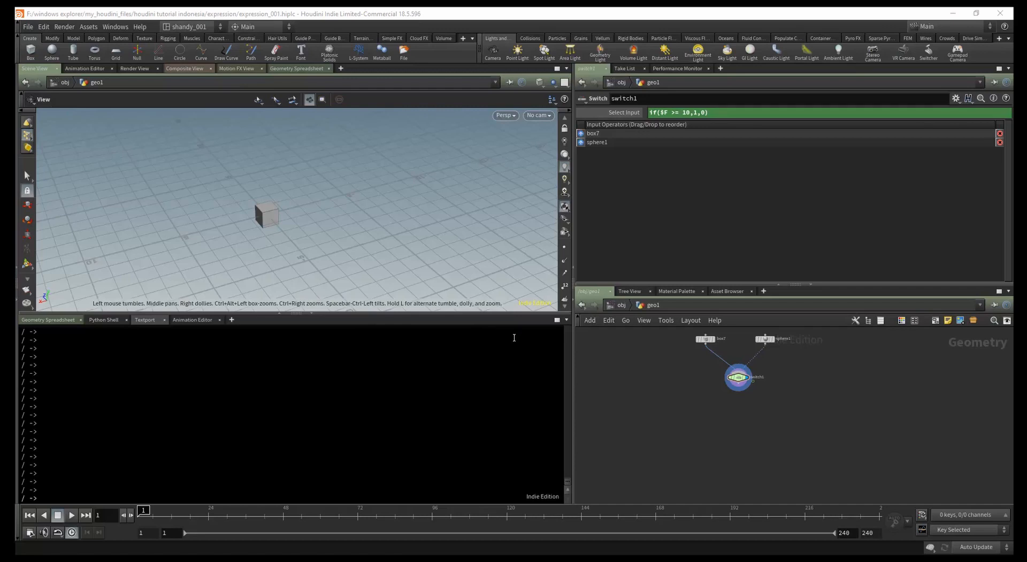
- Add a Box node in the empty area below the switch1 node
mouse_move(785, 440)
middle_down()
mouse_move(770, 396)
mouse_move(772, 432)
middle_up()
scroll(769, 395, down, 3)
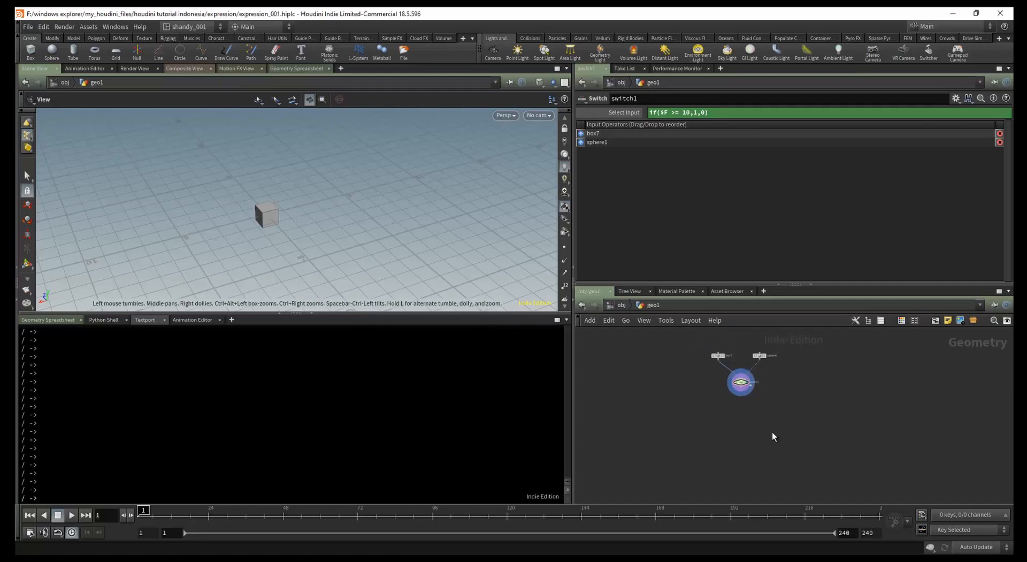
scroll(744, 417, up, 4)
key(Tab)
text(box)
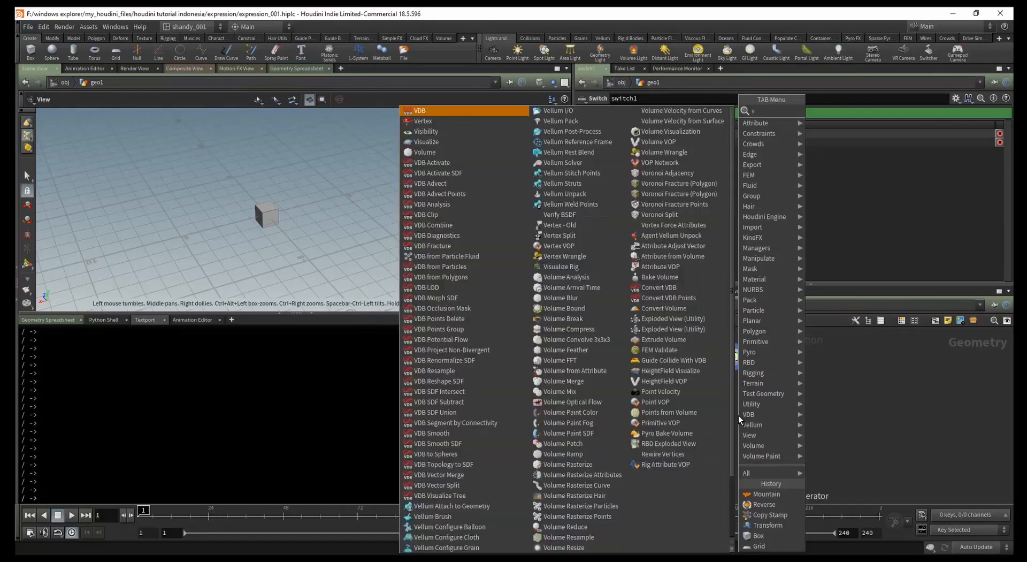
key(Return)
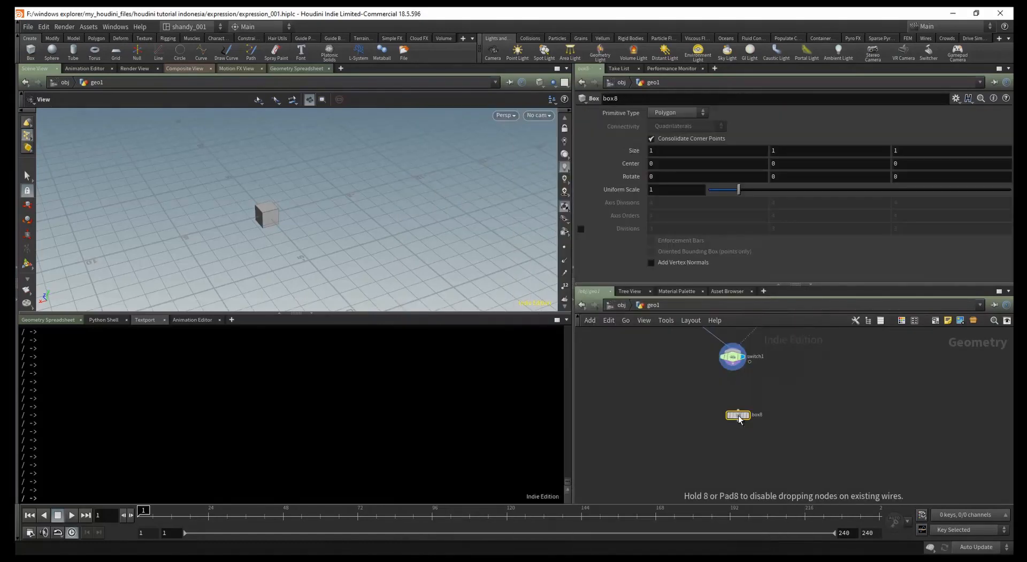
- Jump to the expression network's quickmark and display the finished copy2 stamp setup to examine it
key(2)
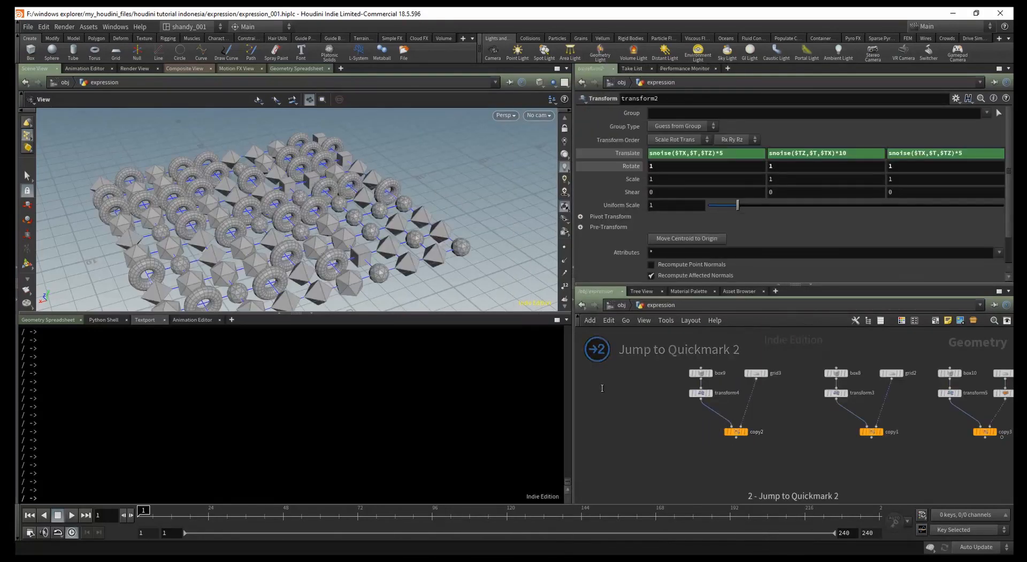
scroll(602, 388, down, 3)
scroll(674, 386, up, 3)
drag(649, 413, 727, 360)
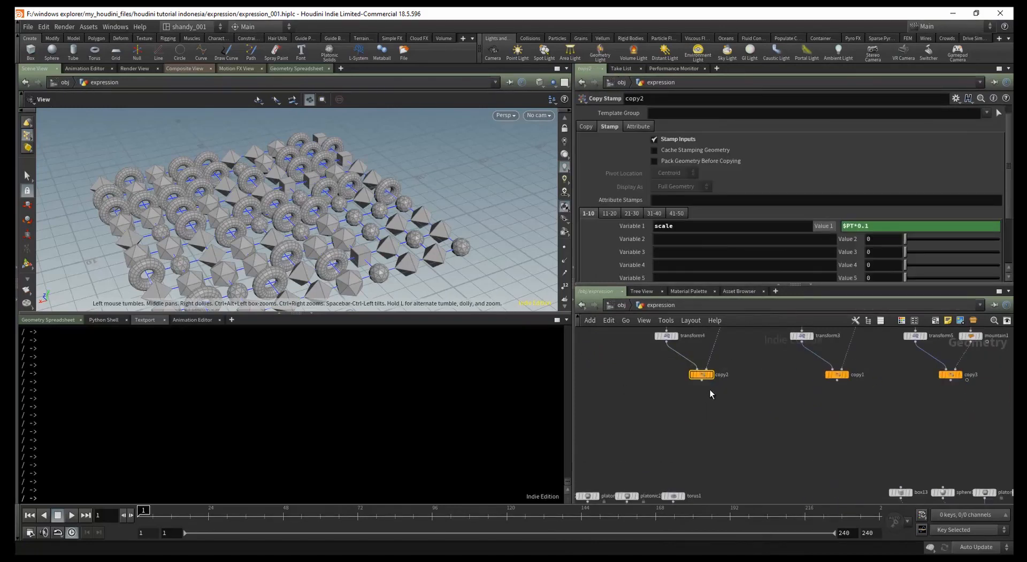
key(r)
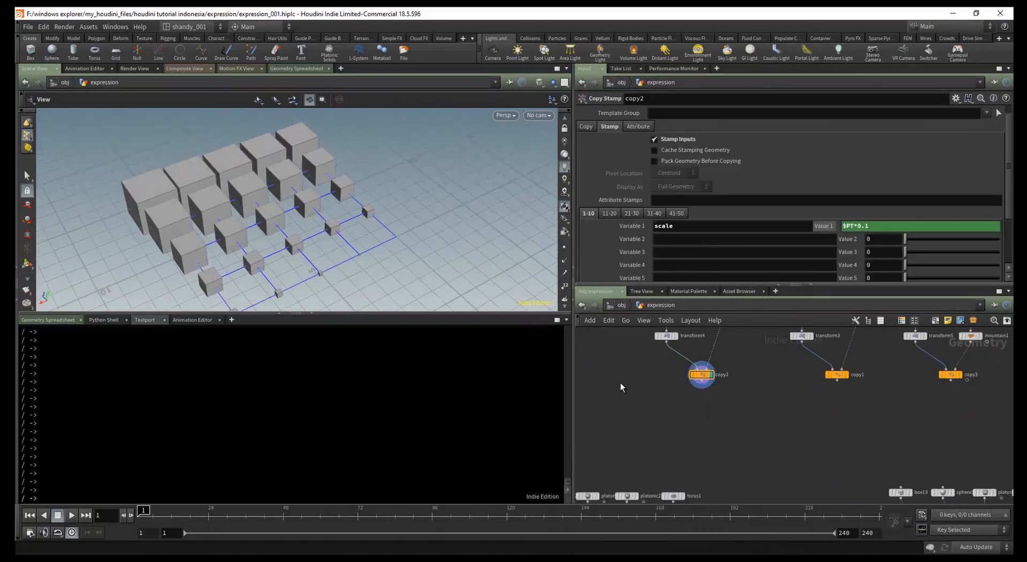
- Go back into the geo1 network and move the new box node into free space below the switch node
click(621, 305)
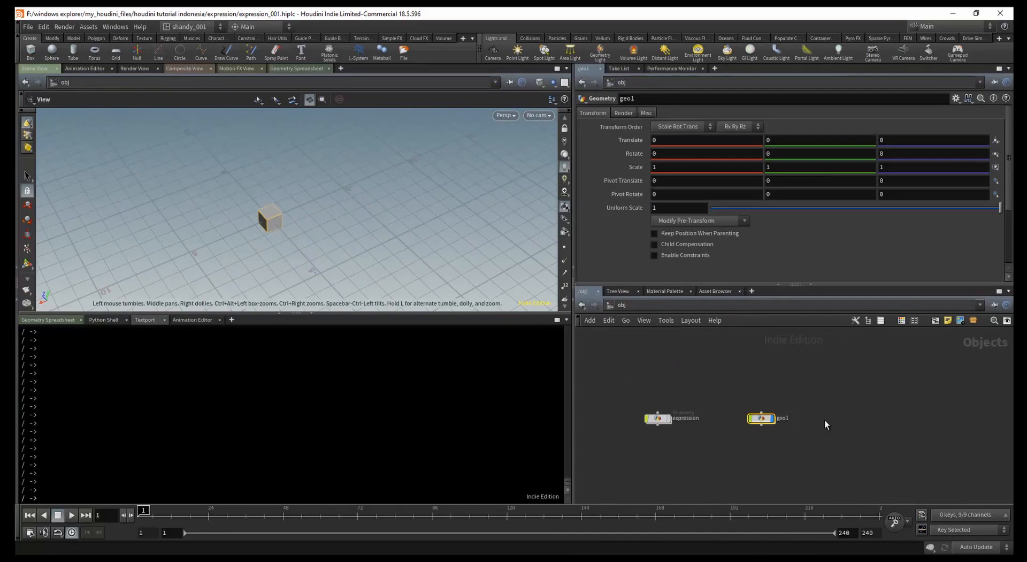
double_click(764, 420)
scroll(746, 406, up, 3)
drag(742, 396, 865, 388)
click(792, 408)
scroll(792, 408, down, 3)
middle_drag(785, 411, 743, 417)
drag(789, 403, 788, 416)
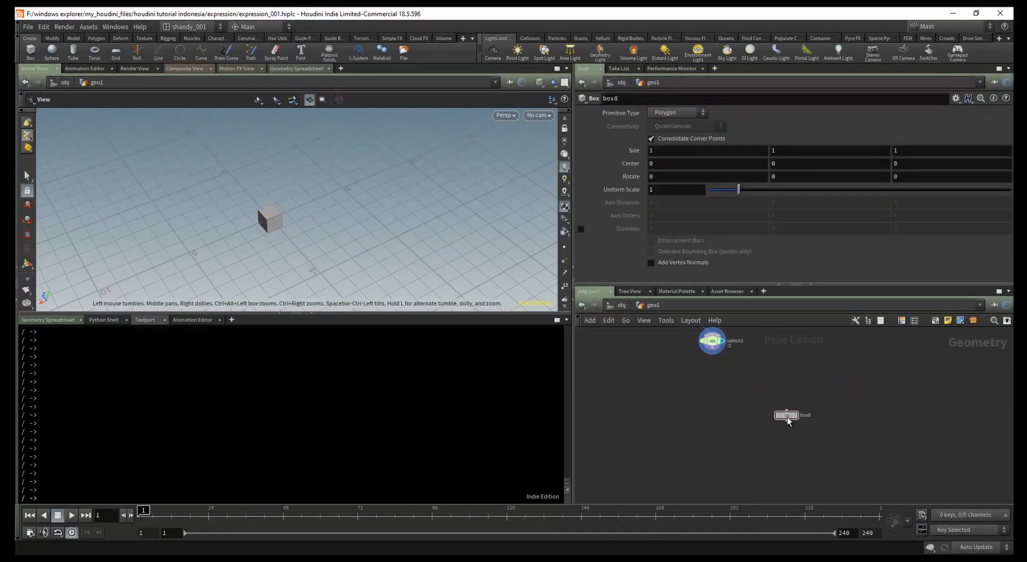
- Add a Grid node, arrange it to the right of the new box node, and display it in the viewport
key(Tab)
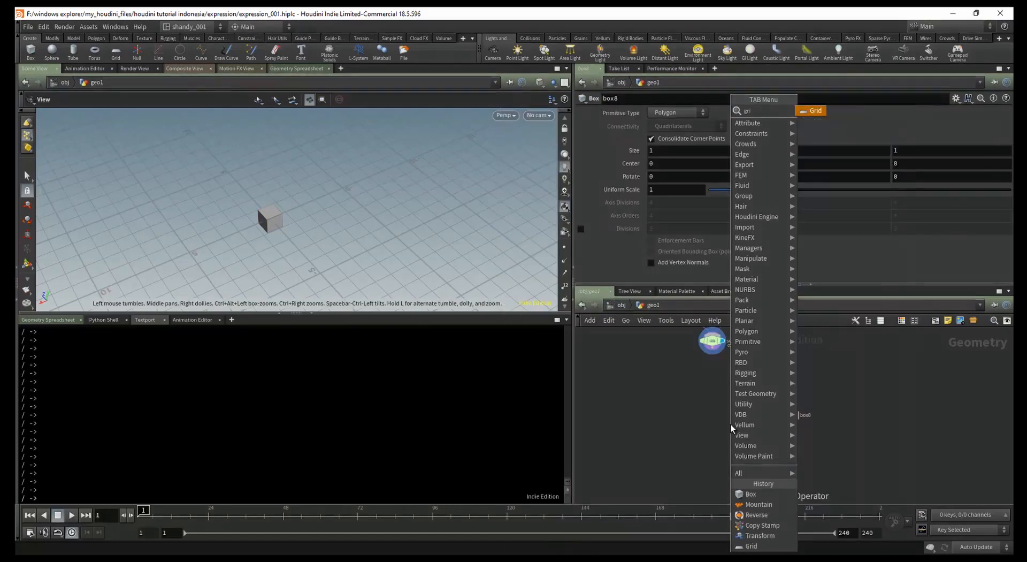
text(grid)
key(Return)
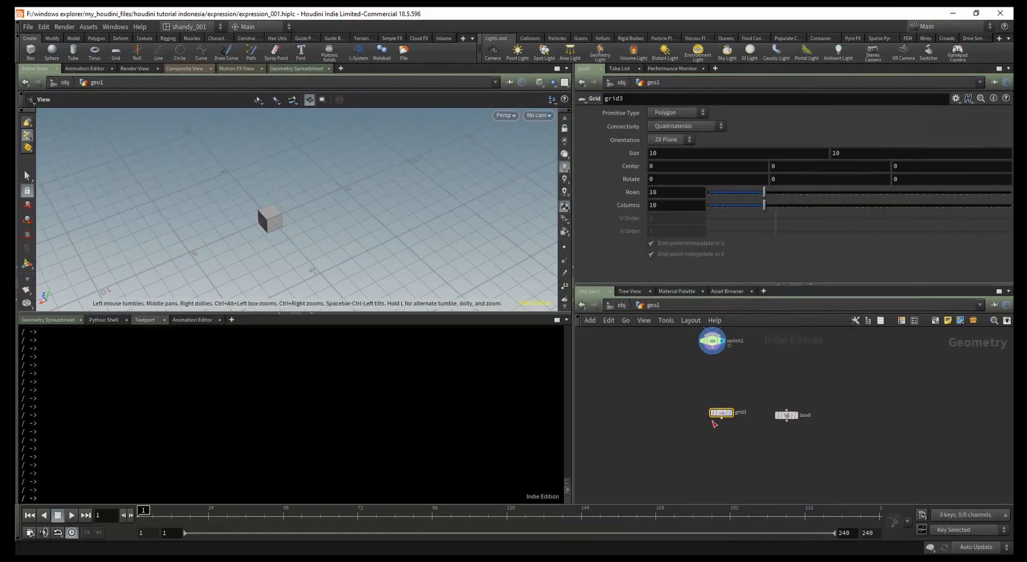
click(865, 411)
drag(878, 399, 781, 428)
drag(853, 416, 783, 416)
click(791, 417)
scroll(335, 183, up, 3)
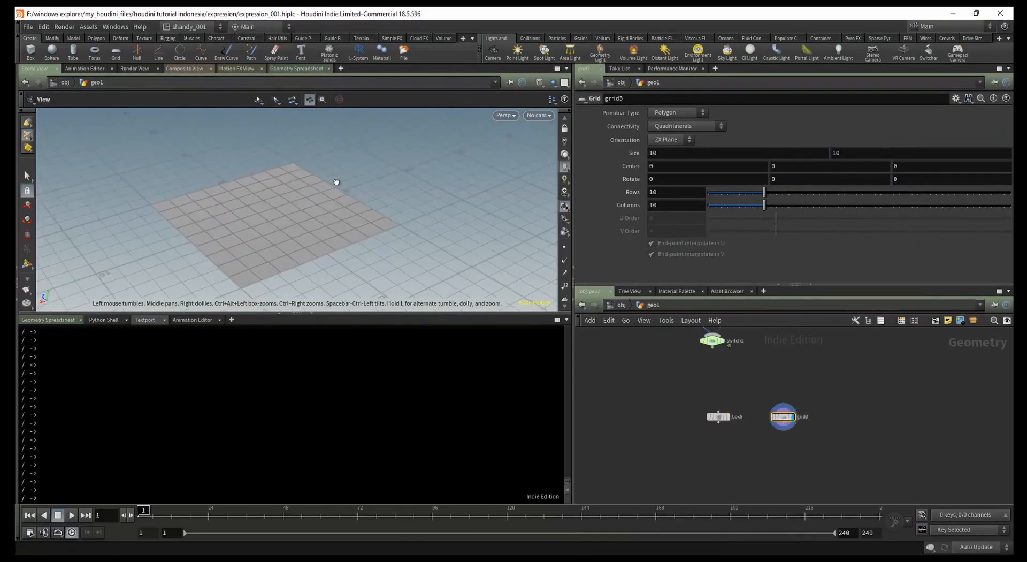
scroll(347, 206, up, 2)
scroll(724, 431, up, 2)
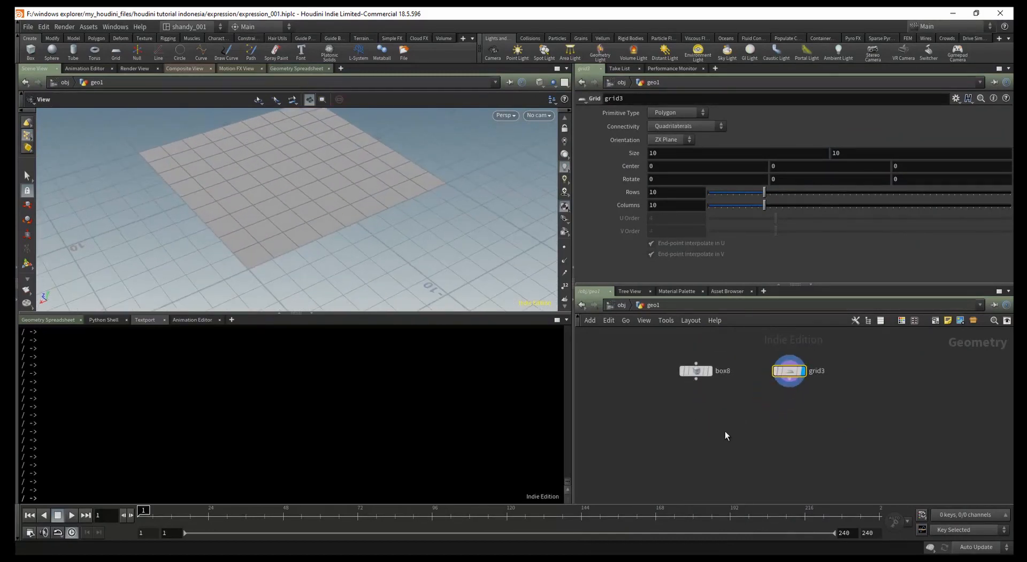
- Add a Copy Stamp node and place it below the box and grid nodes
key(Tab)
text(copyst)
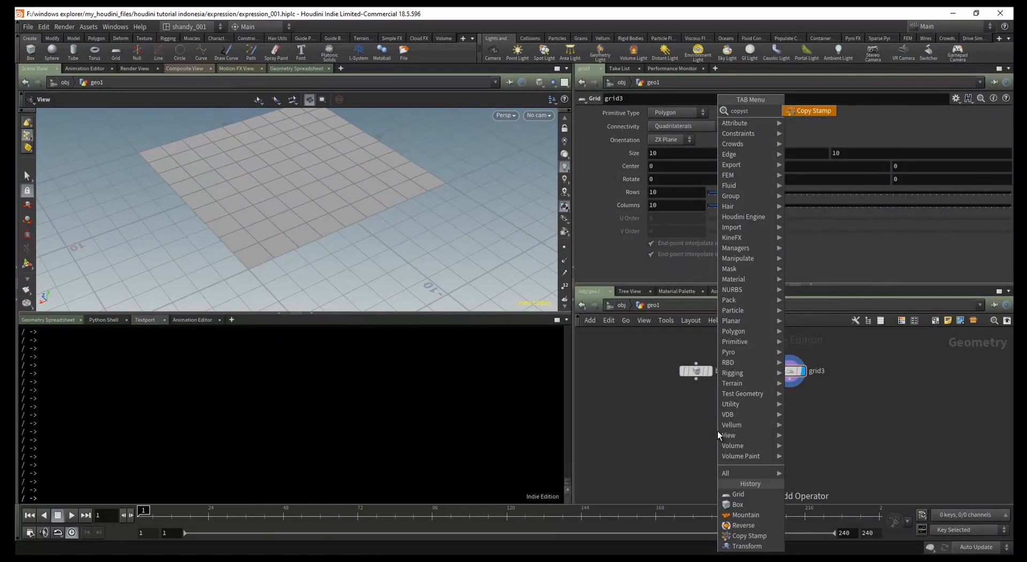
key(Return)
click(734, 443)
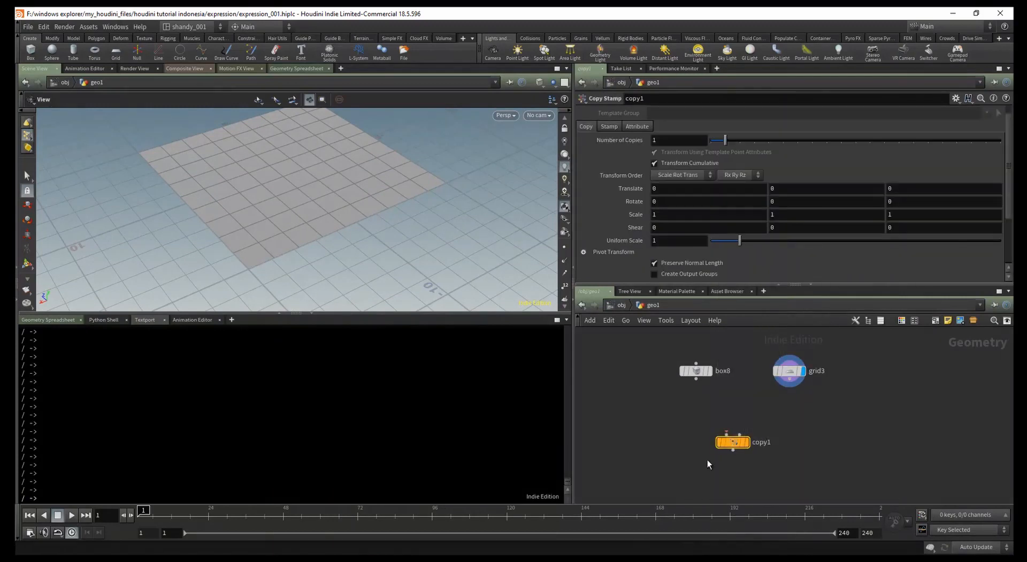
drag(737, 447, 754, 454)
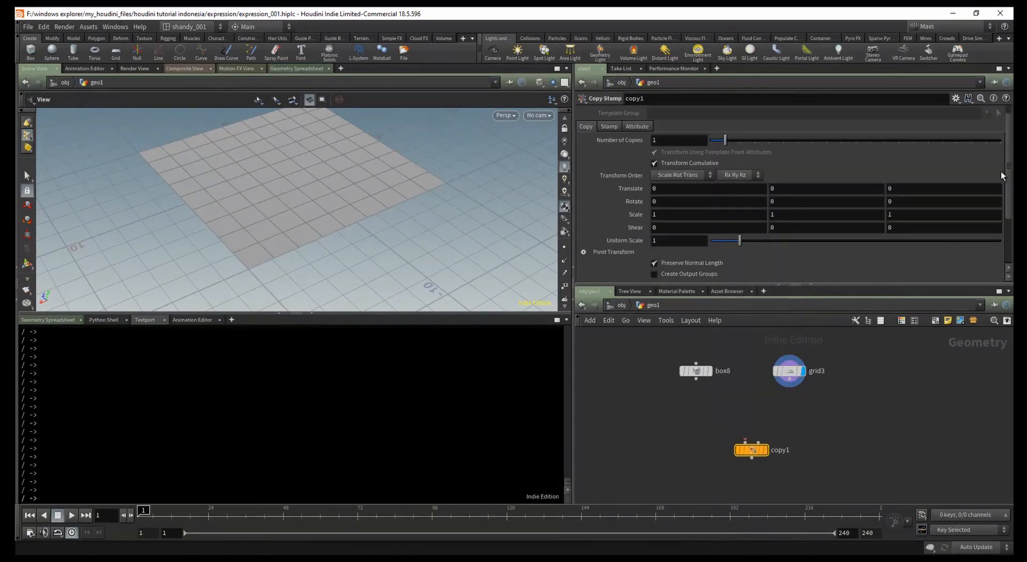
- Examine the Copy Stamp node's parameters and inputs, and check the grid's points by briefly displaying them in the viewport
scroll(1000, 174, down, 2)
scroll(982, 145, up, 3)
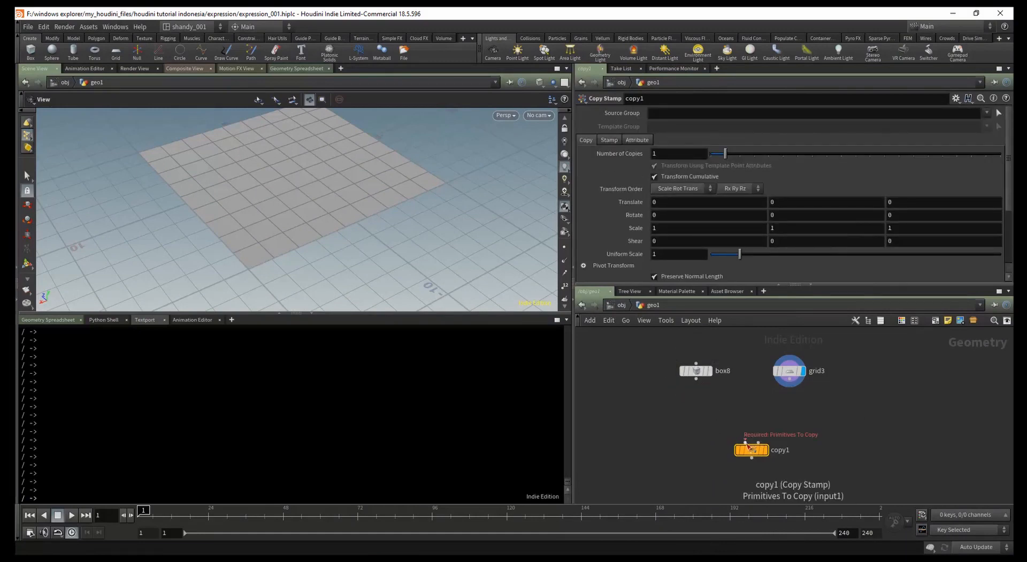
mouse_move(749, 446)
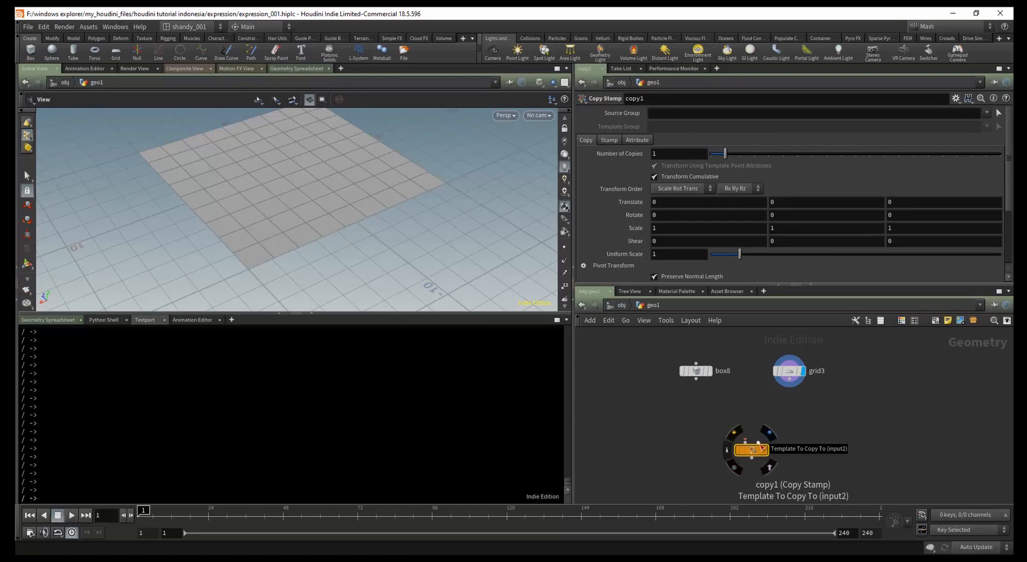
click(789, 374)
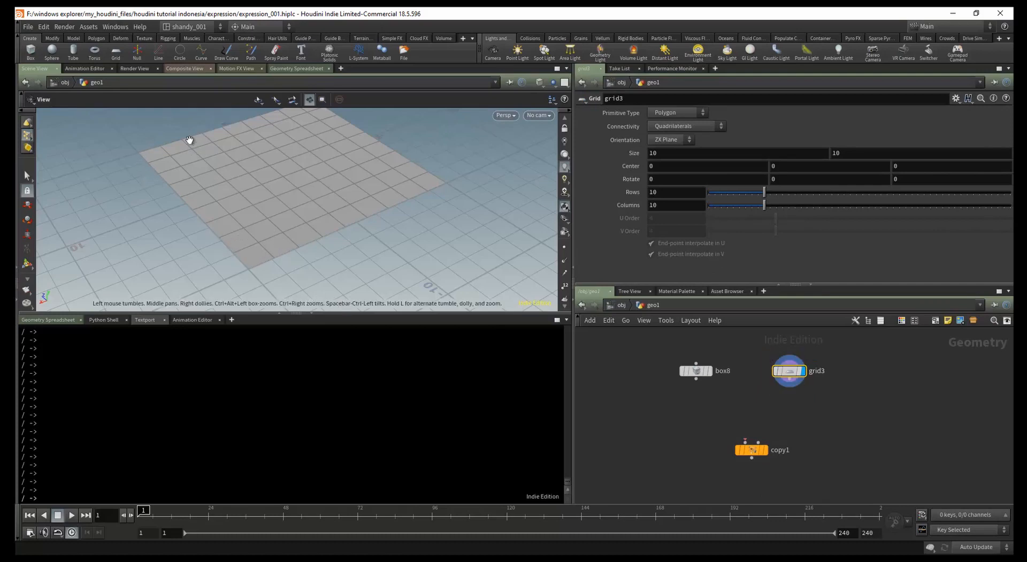
click(563, 247)
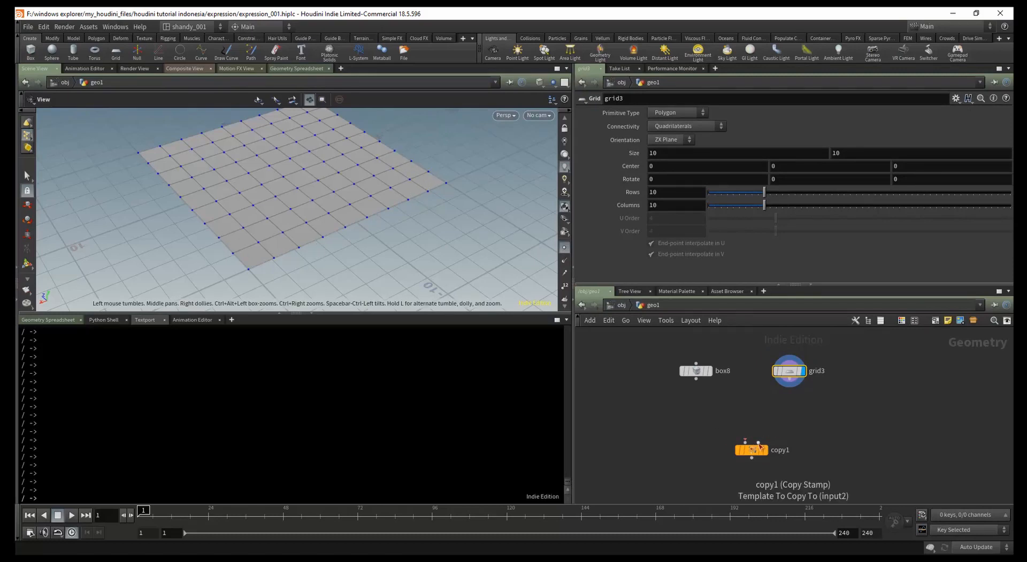
click(564, 249)
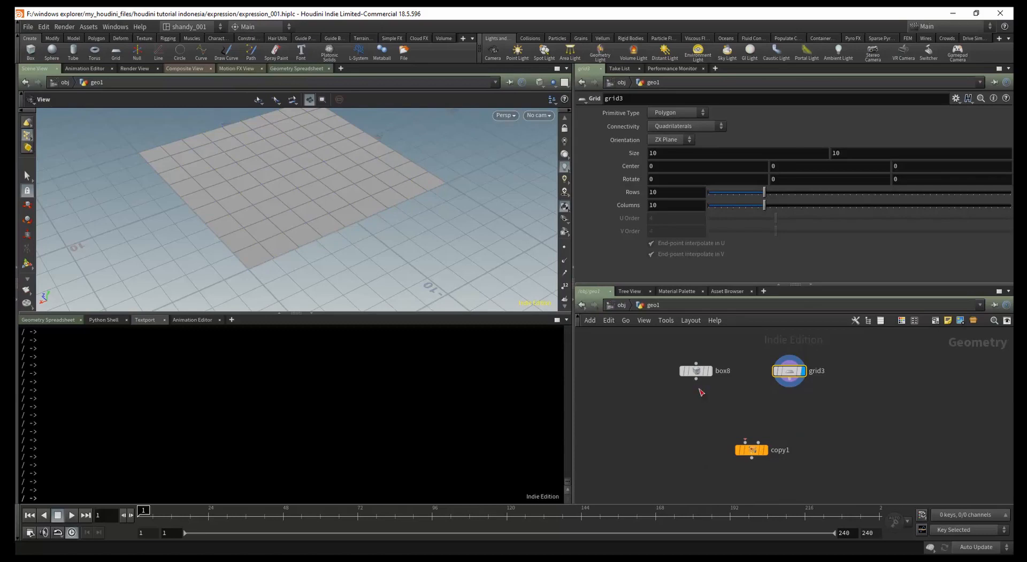
- Connect the box to the Copy Stamp's first input and the grid to its second, and display the copy result
drag(696, 378, 745, 442)
drag(789, 381, 758, 442)
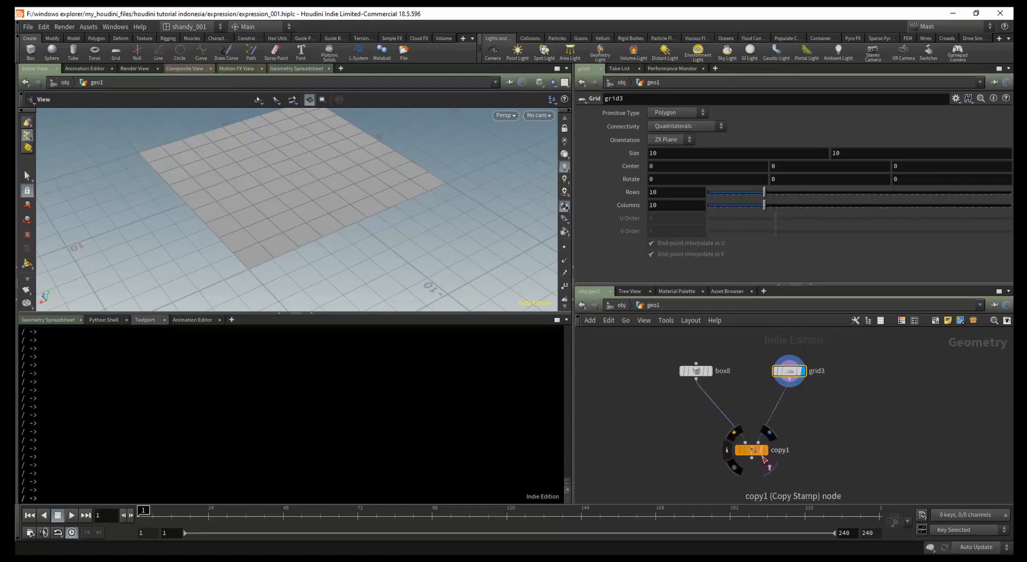
click(765, 452)
drag(222, 209, 342, 235)
- Set the grid's rows and columns to 5 each
click(789, 370)
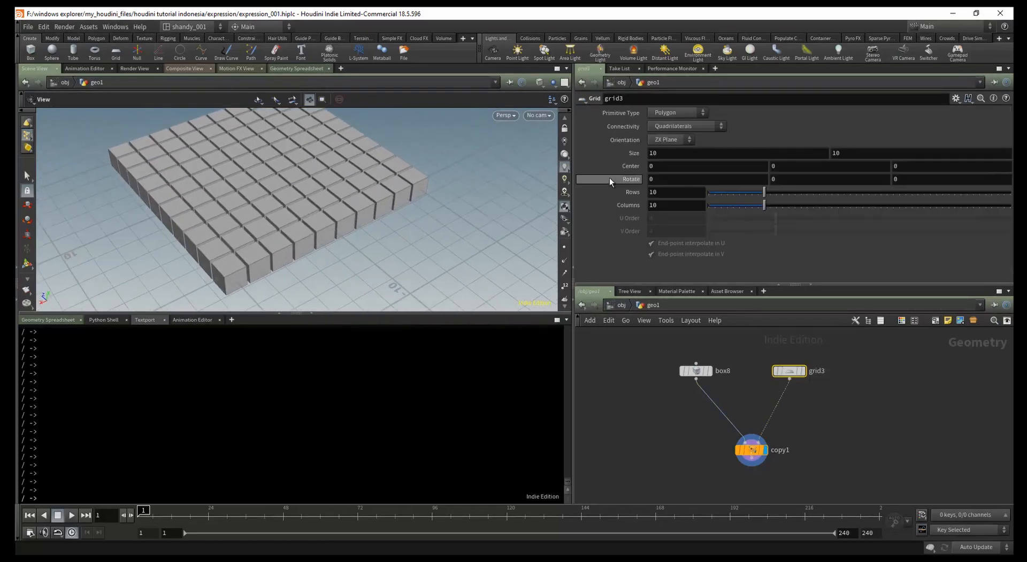
drag(661, 193, 610, 207)
text(5)
key(Tab)
text(5)
key(Return)
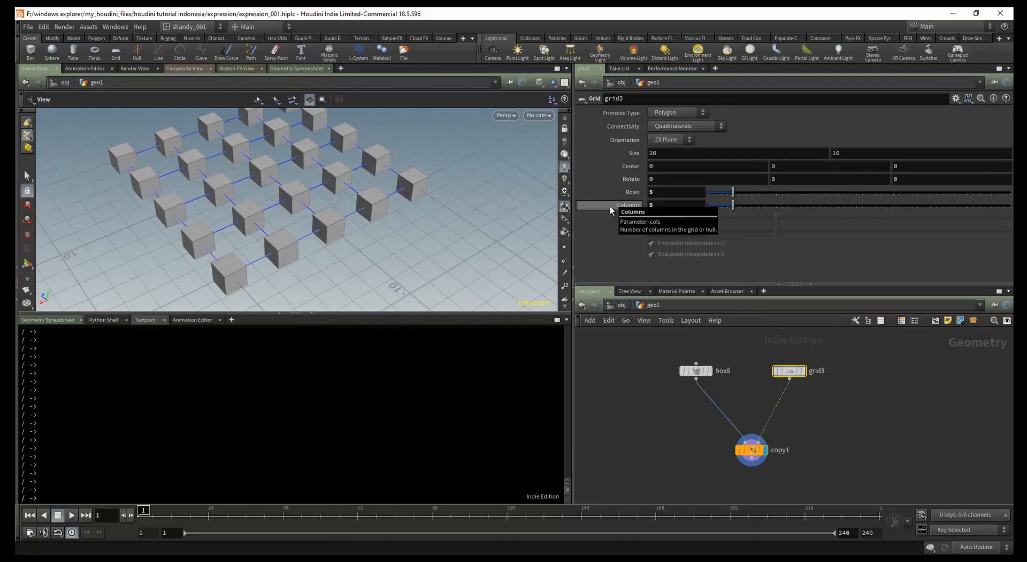
drag(273, 177, 299, 230)
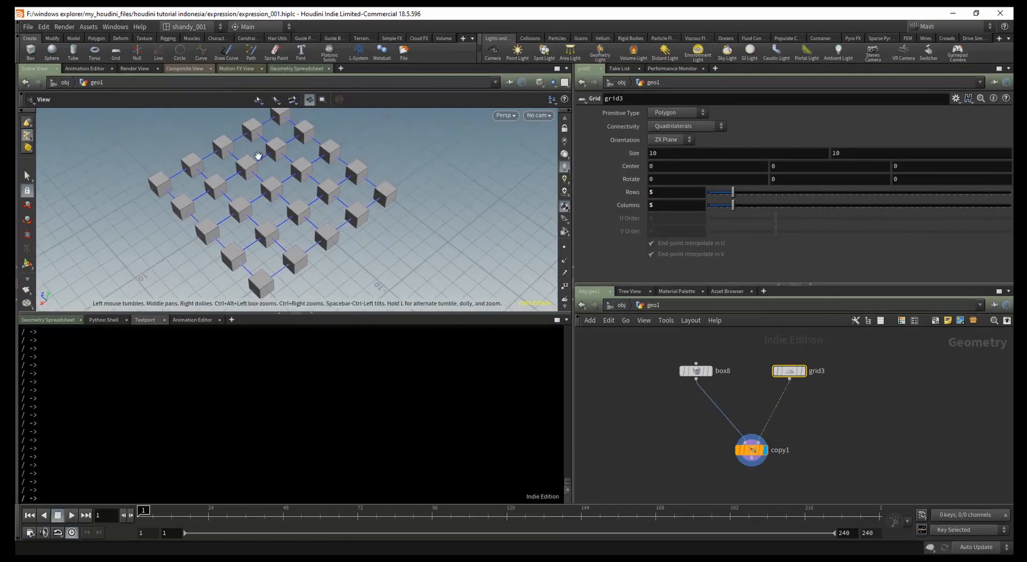
- Enable Stamp Inputs in the Copy Stamp node's stamp settings
click(754, 448)
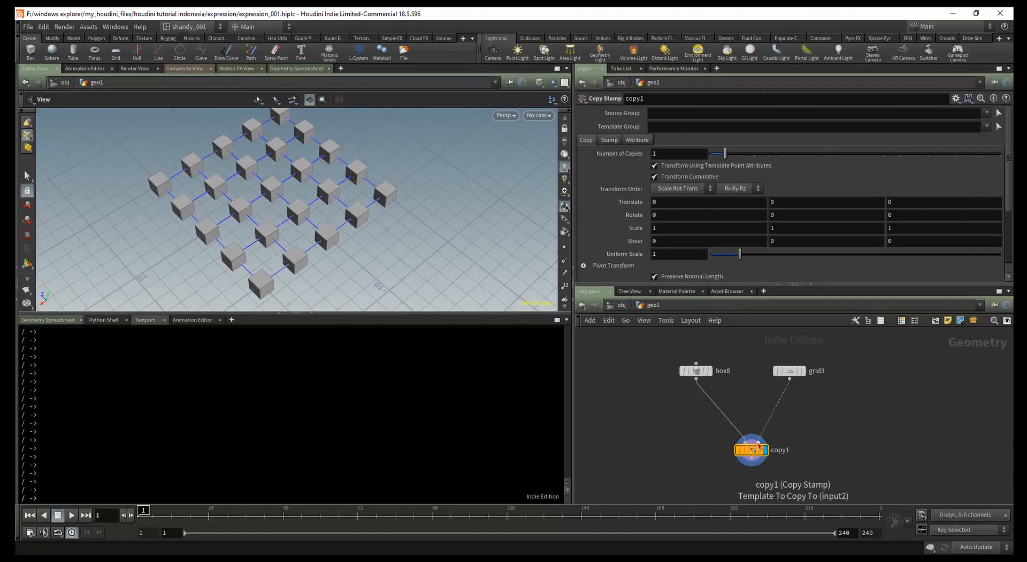
drag(383, 192, 305, 326)
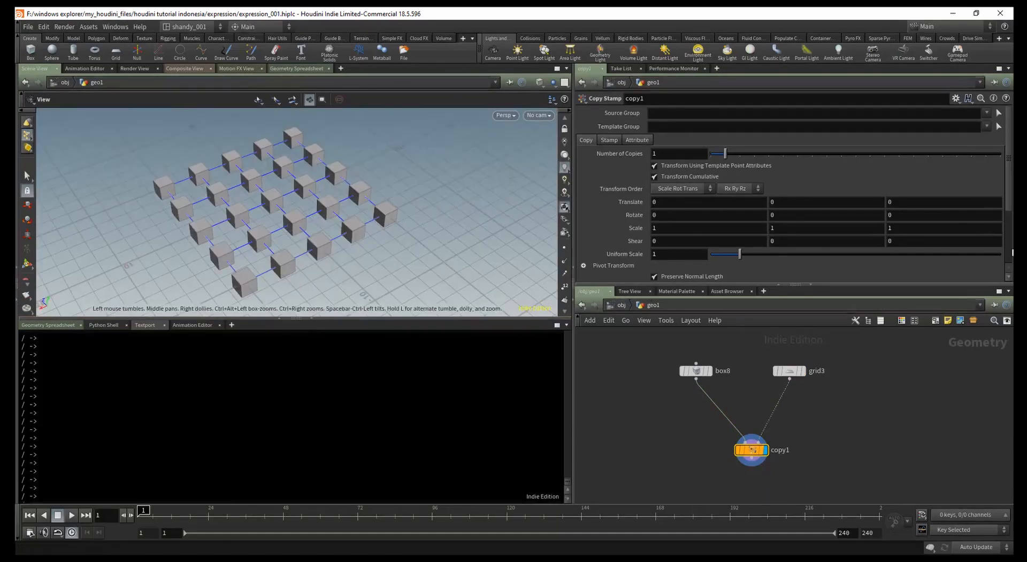
scroll(1010, 269, down, 2)
scroll(1011, 269, up, 2)
click(612, 141)
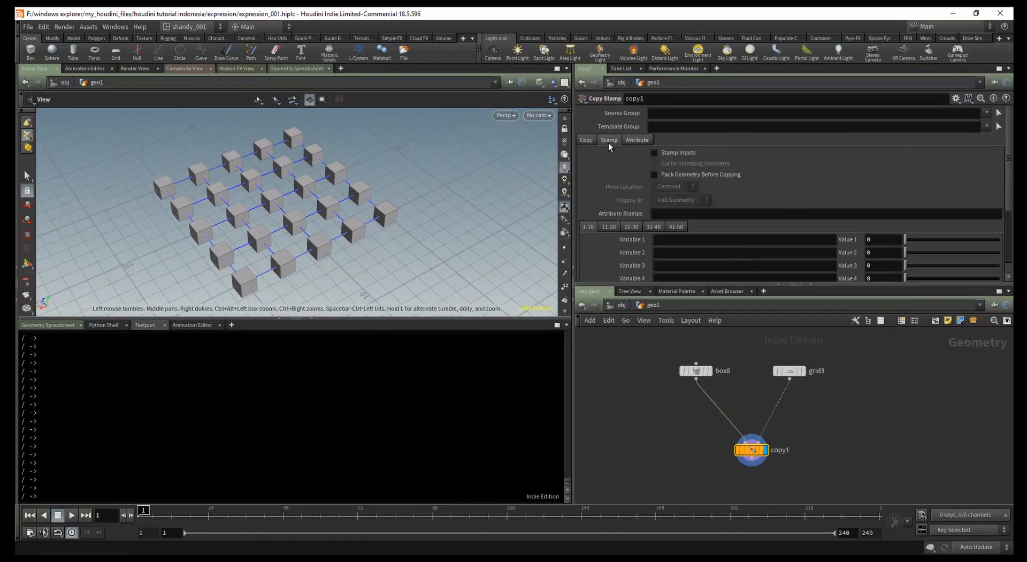
click(677, 154)
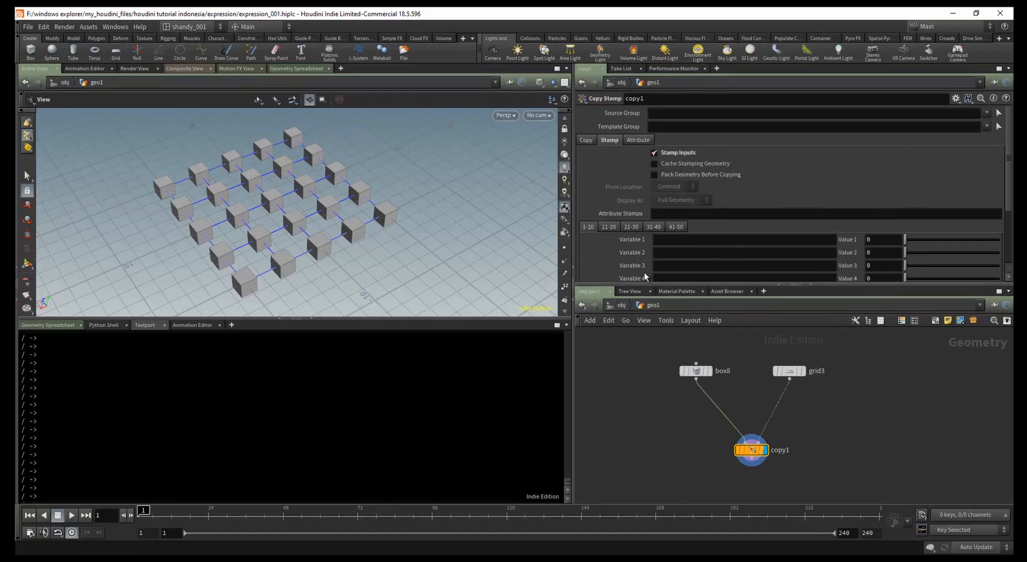
- Name the Copy Stamp's stamp Variable 1 "toscale"
scroll(683, 242, down, 3)
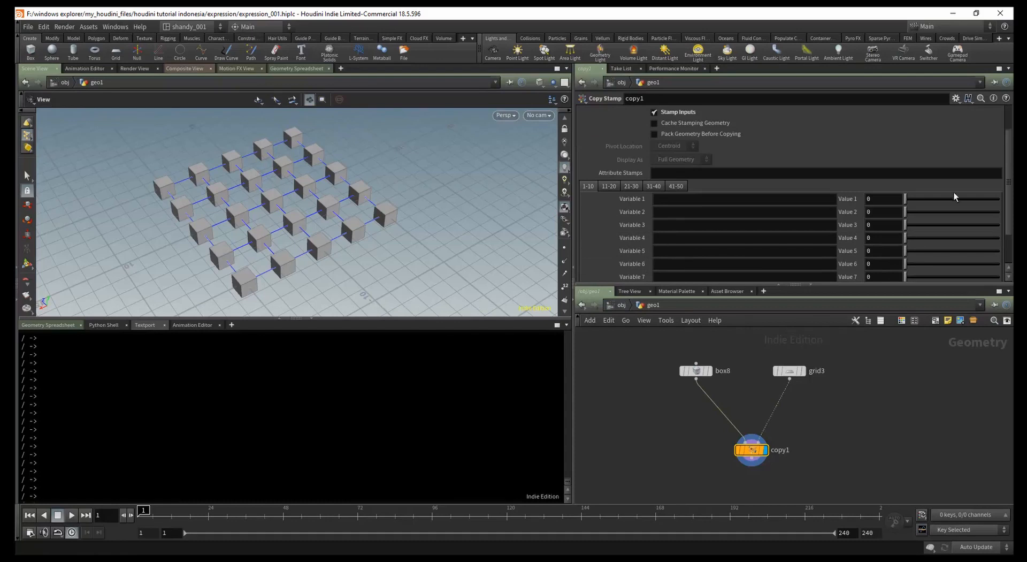
scroll(729, 190, down, 3)
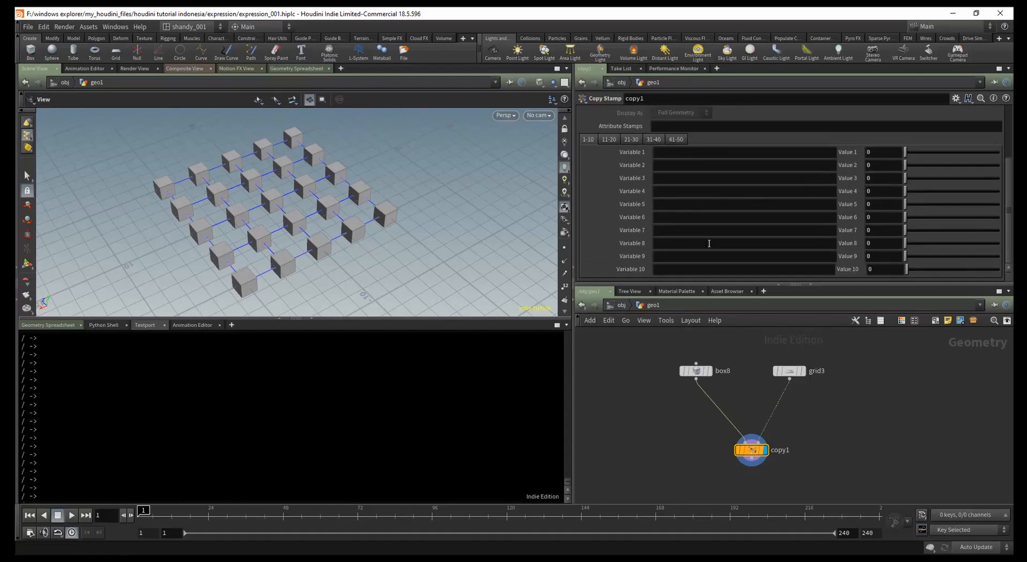
scroll(1004, 172, up, 2)
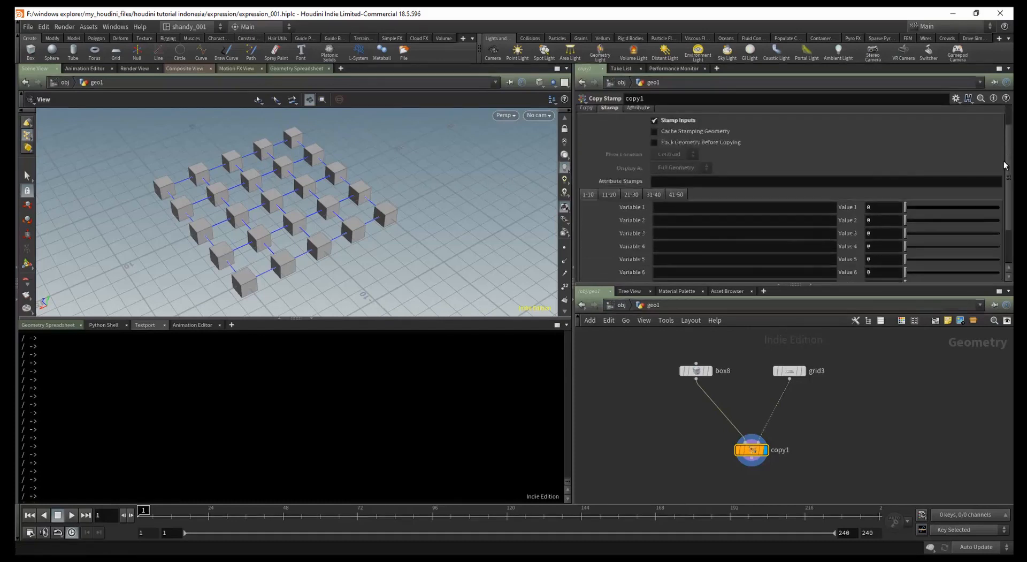
click(671, 182)
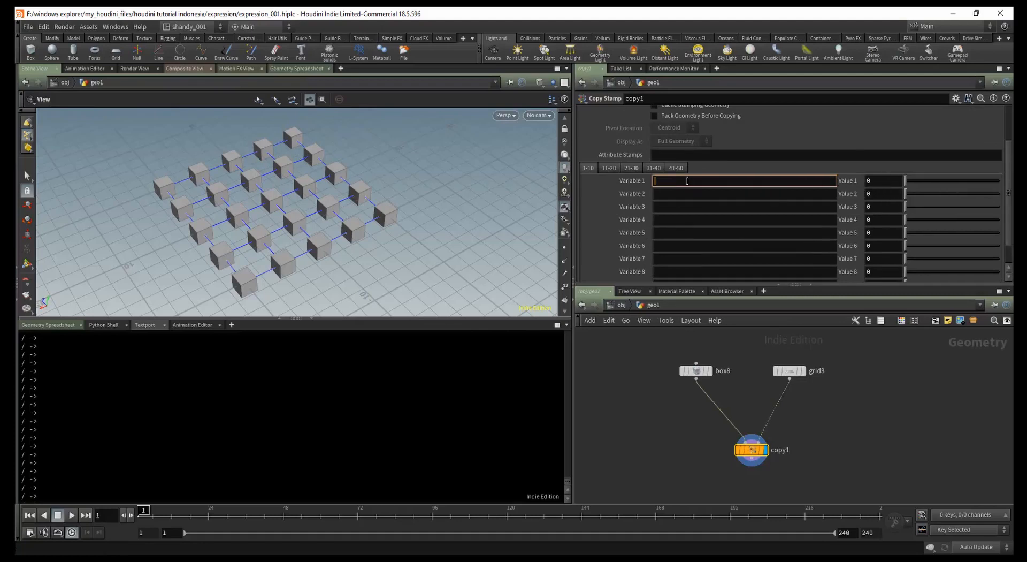
text(sca)
text(to)
key(Tab)
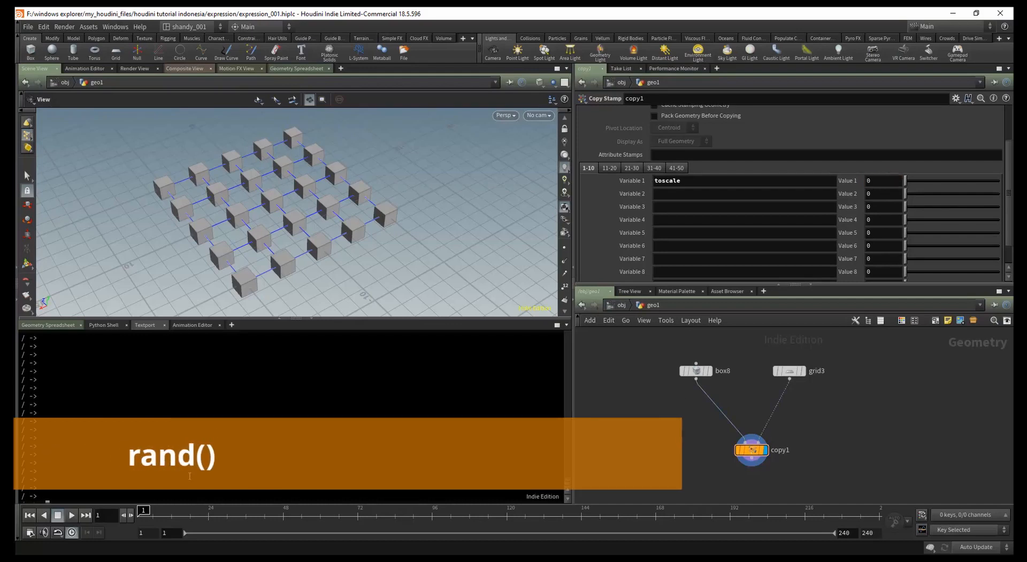
- Look up the rand expression with exhelp rand and examine its argument type and the range it returns
text(x)
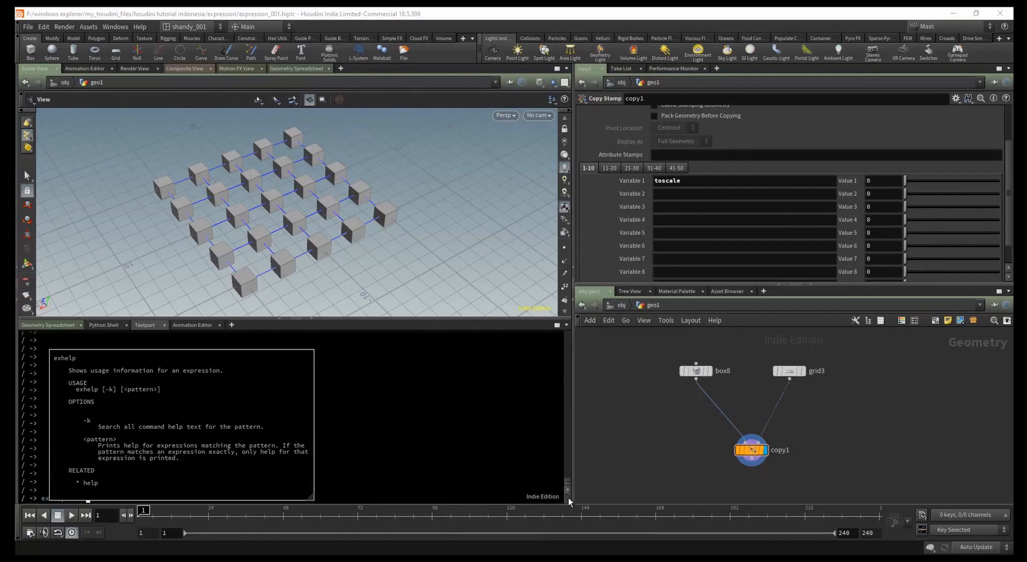
text(help rand)
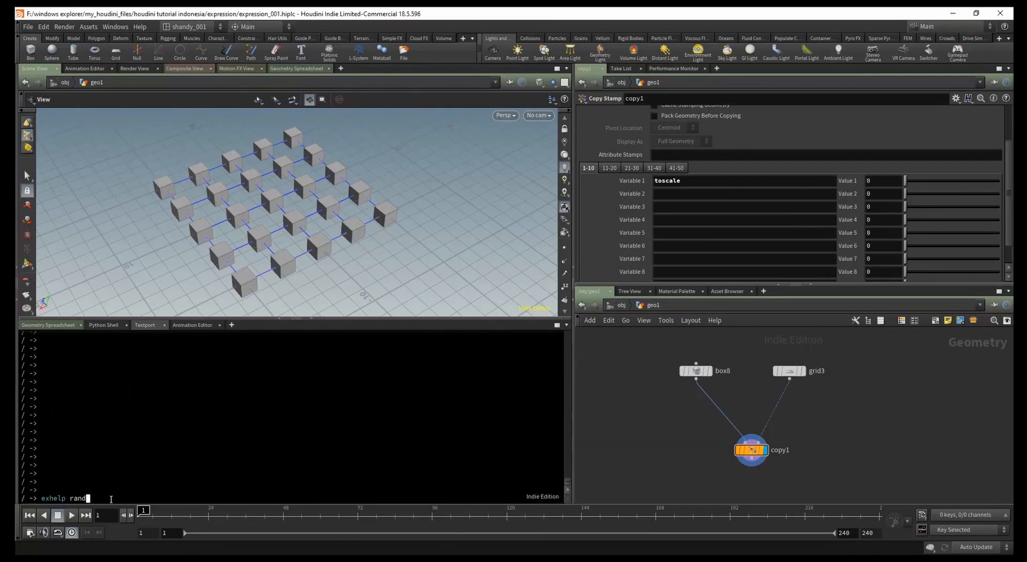
key(Return)
scroll(229, 406, up, 5)
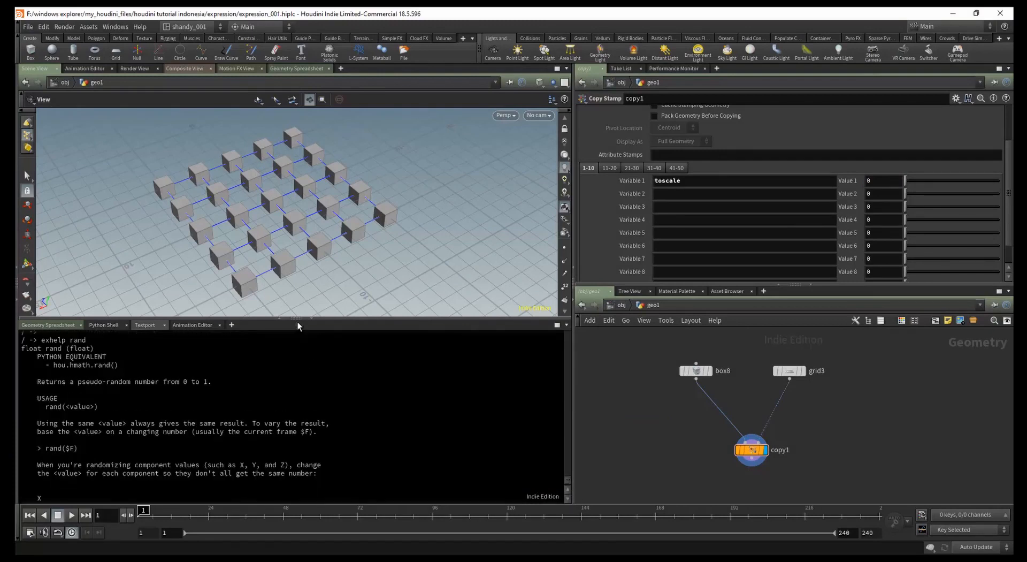
drag(297, 322, 298, 313)
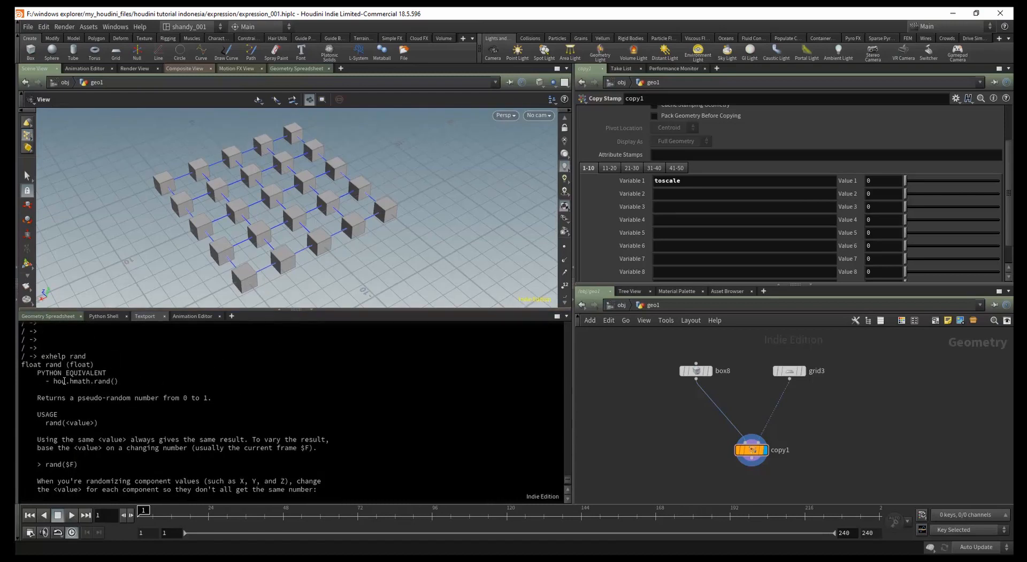
drag(74, 364, 87, 364)
scroll(88, 364, down, 1)
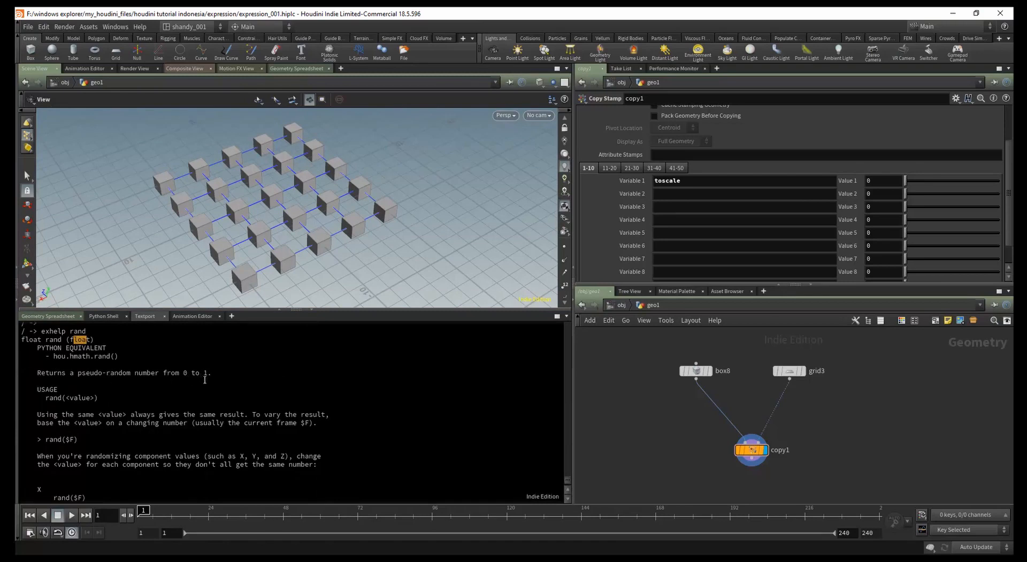
drag(183, 373, 207, 375)
- Set the Copy Stamp's Value 1 for the toscale variable to the expression rand($PT)
click(873, 181)
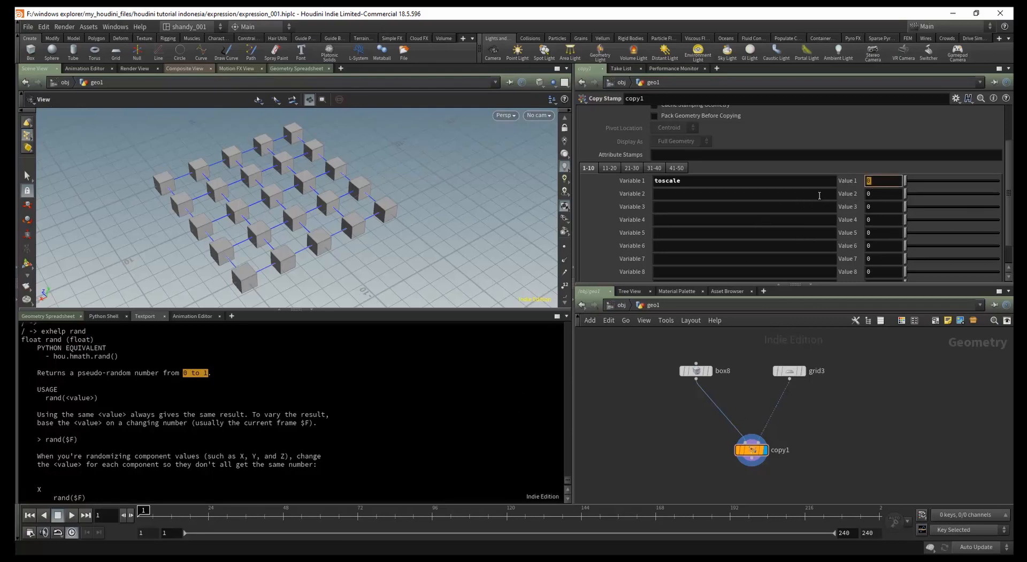
text(rand())
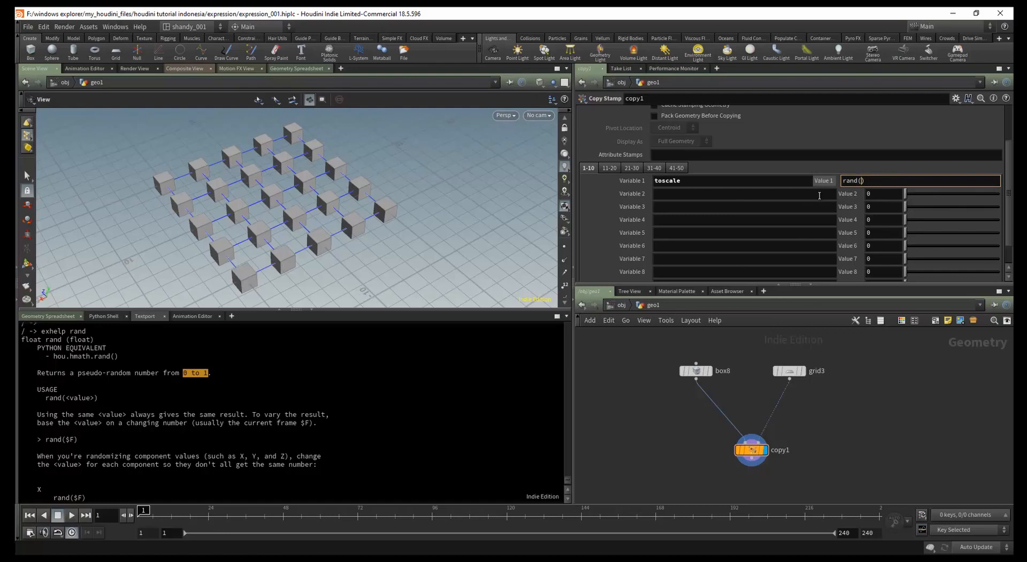
text($PT)
key(Return)
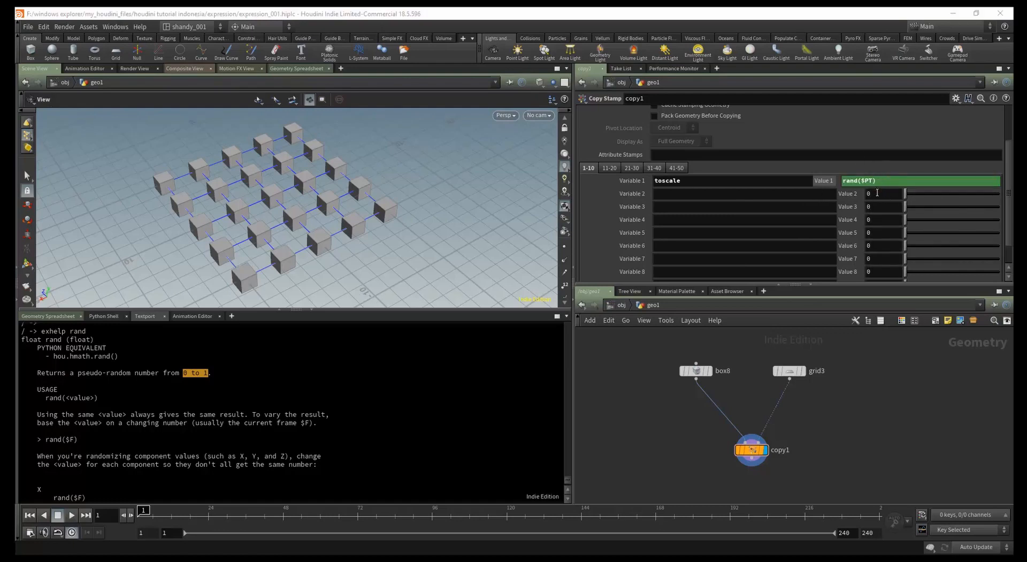
- Add a Transform node and insert it between the box and the Copy Stamp node
drag(822, 436, 753, 461)
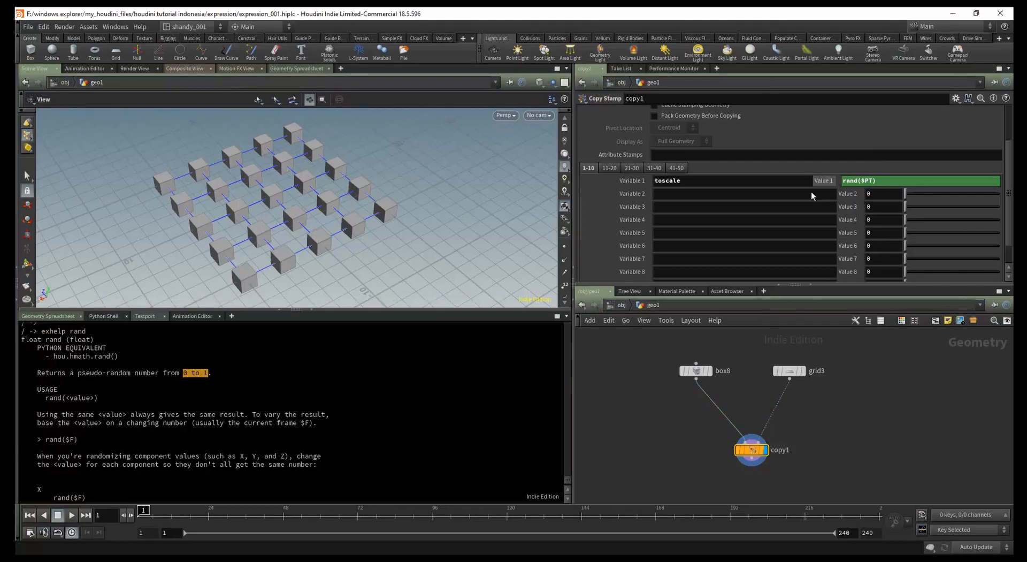
drag(309, 202, 292, 189)
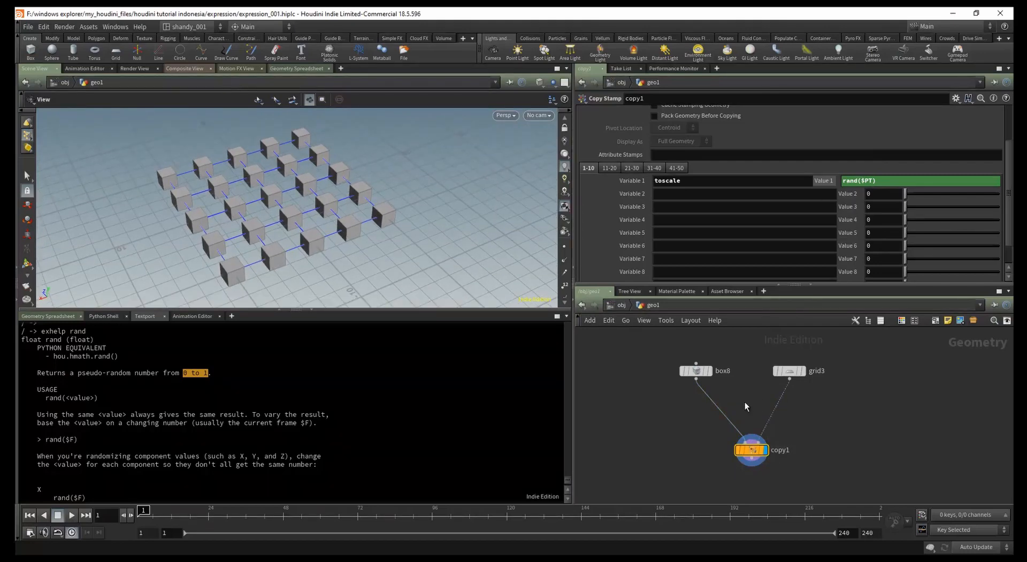
middle_drag(702, 388, 694, 378)
scroll(693, 377, up, 2)
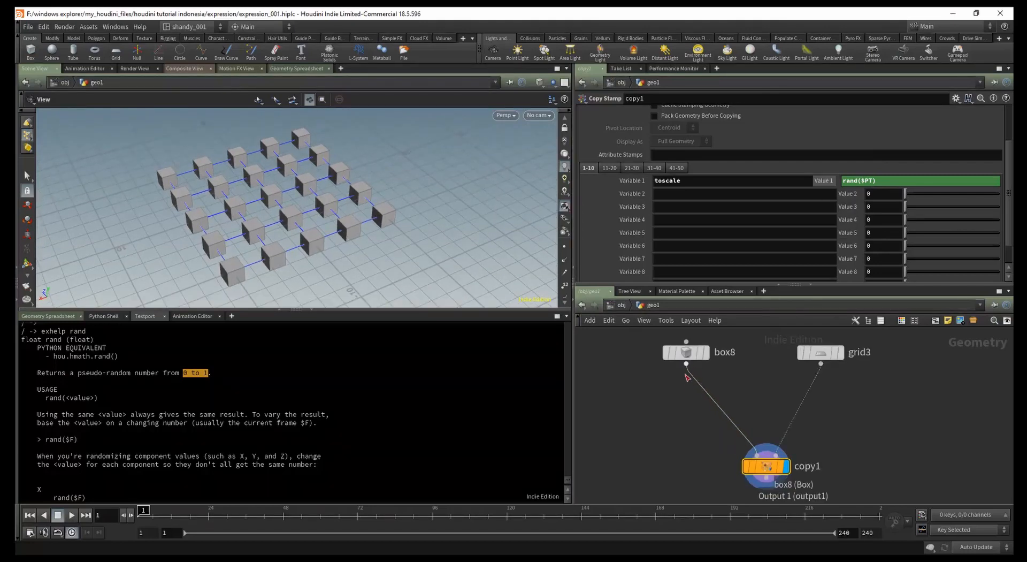
key(Tab)
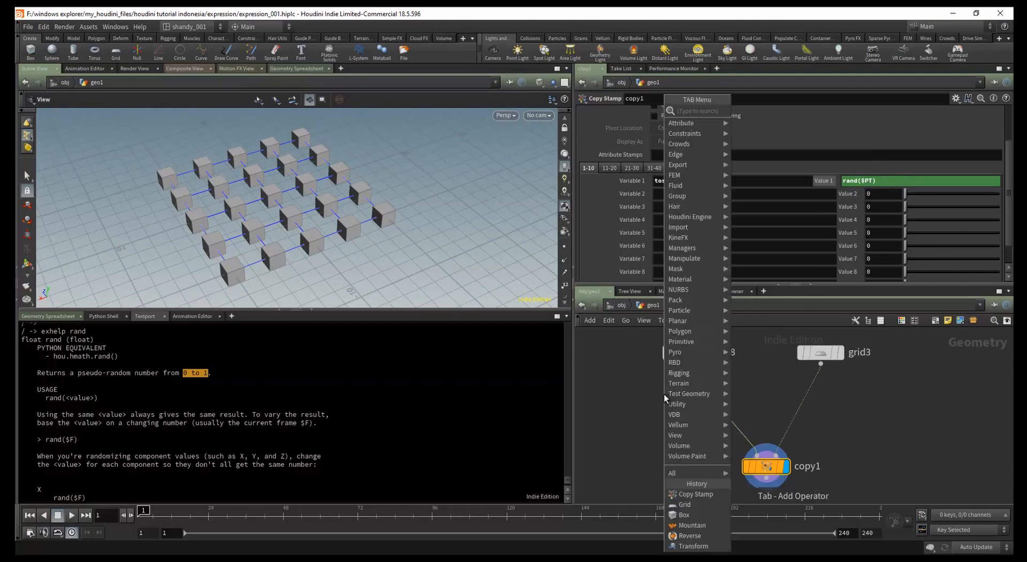
text(tran)
key(Return)
click(664, 395)
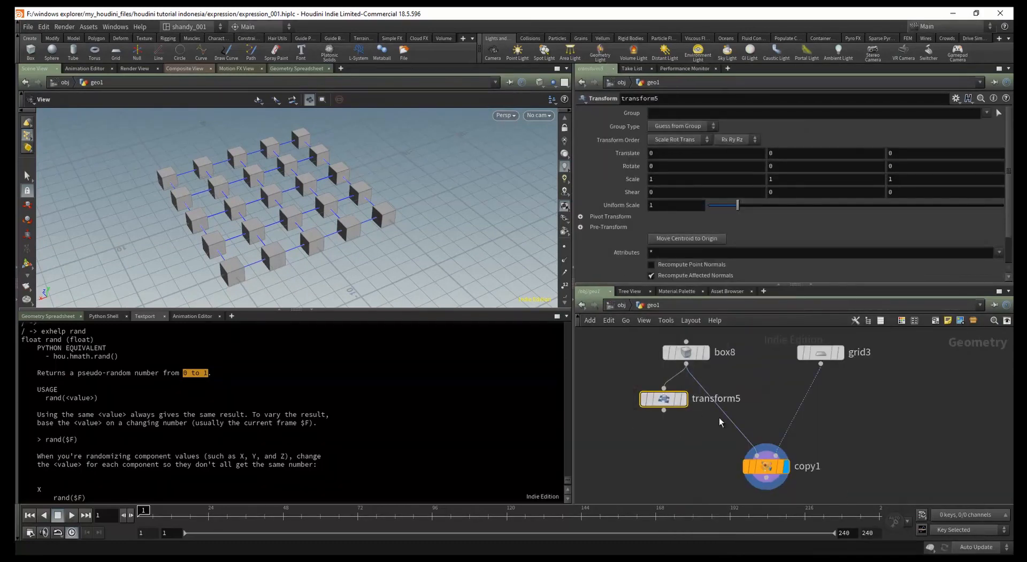
drag(664, 399, 686, 396)
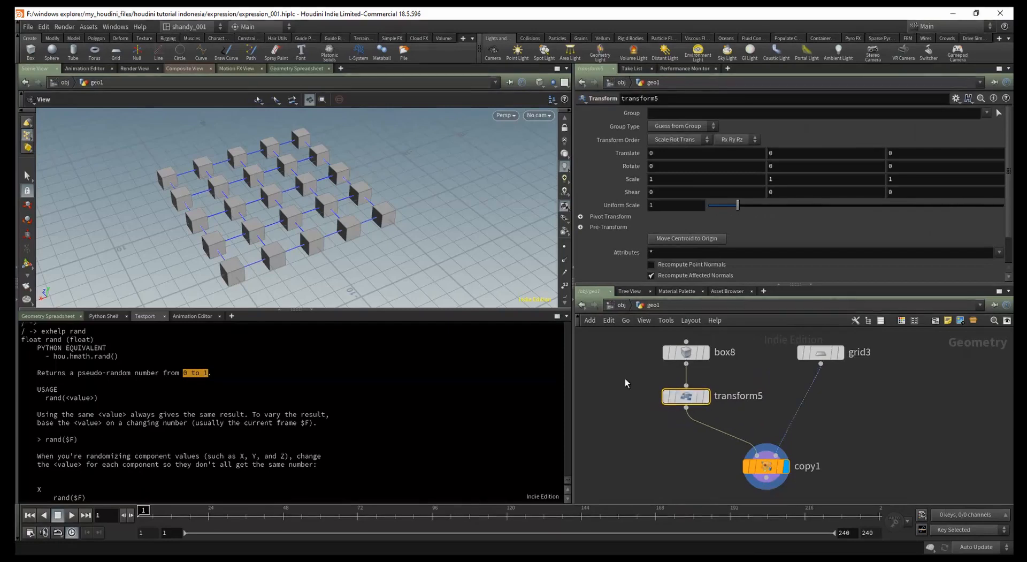
- Open the expression editor for the Transform's Uniform Scale and start the expression with stamp
click(664, 207)
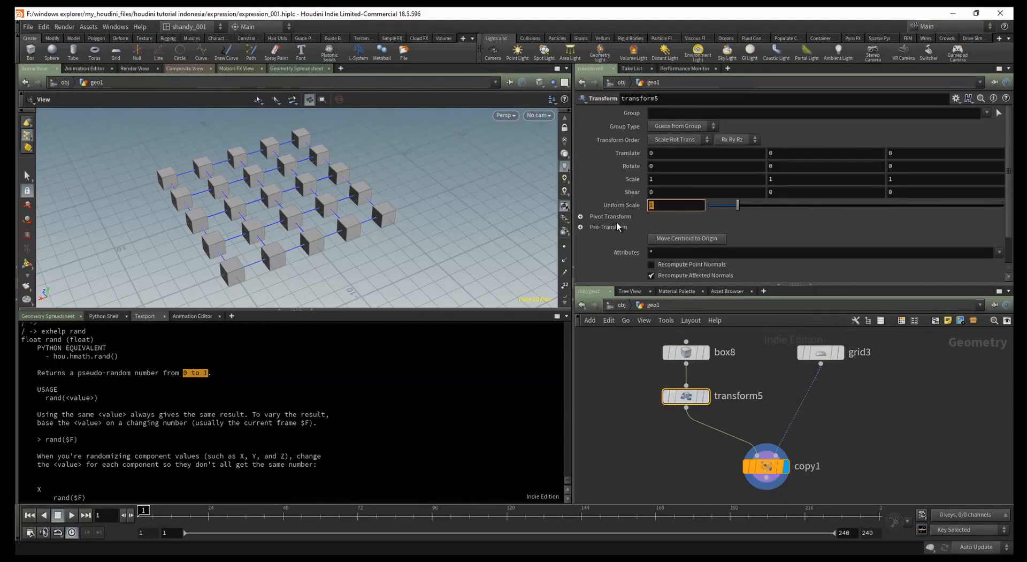
key(alt+e)
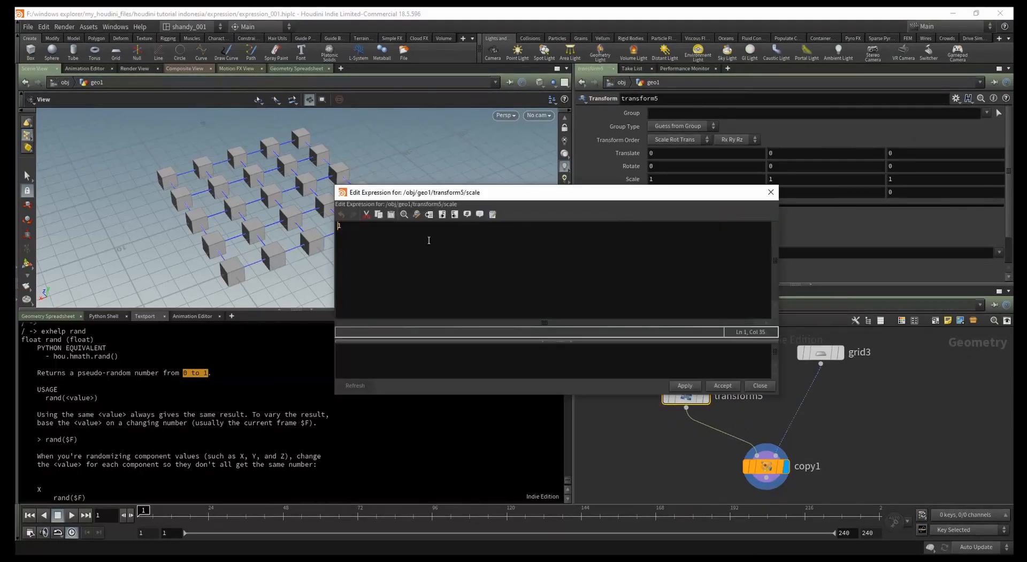
text(st)
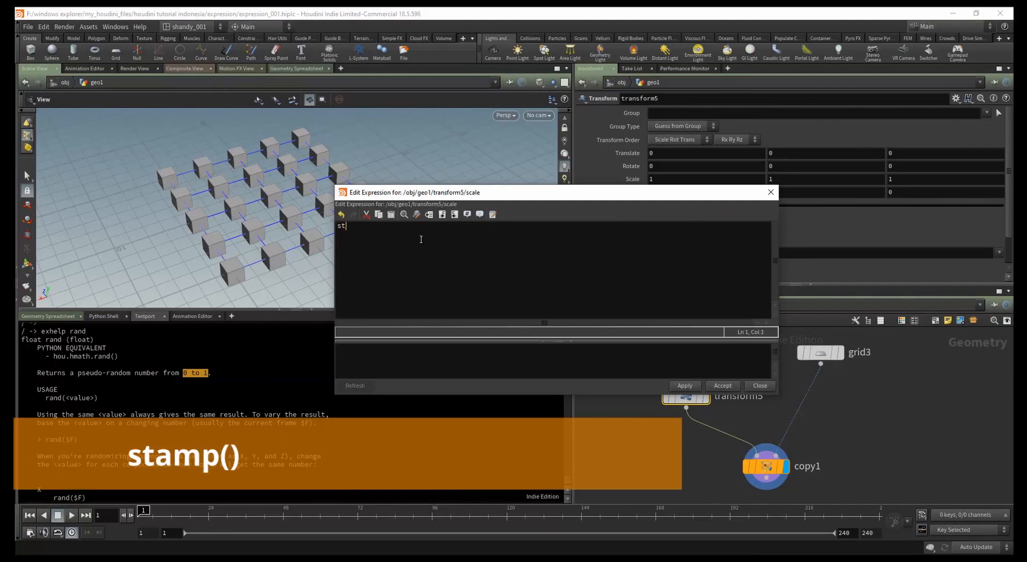
text(amp)
drag(451, 197, 464, 188)
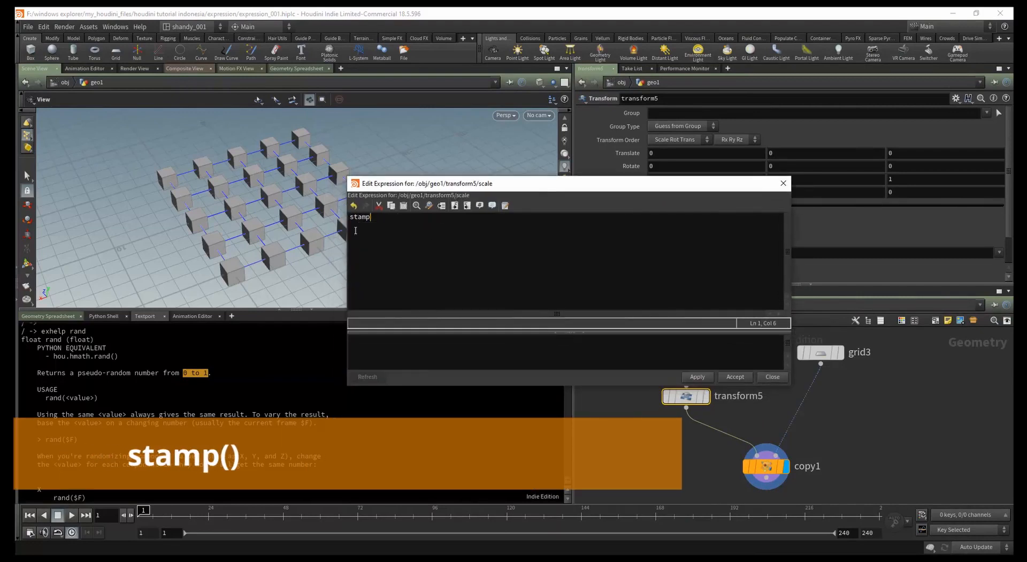
- Look up the stamp expression's usage help with exhelp stamp
scroll(249, 490, down, 5)
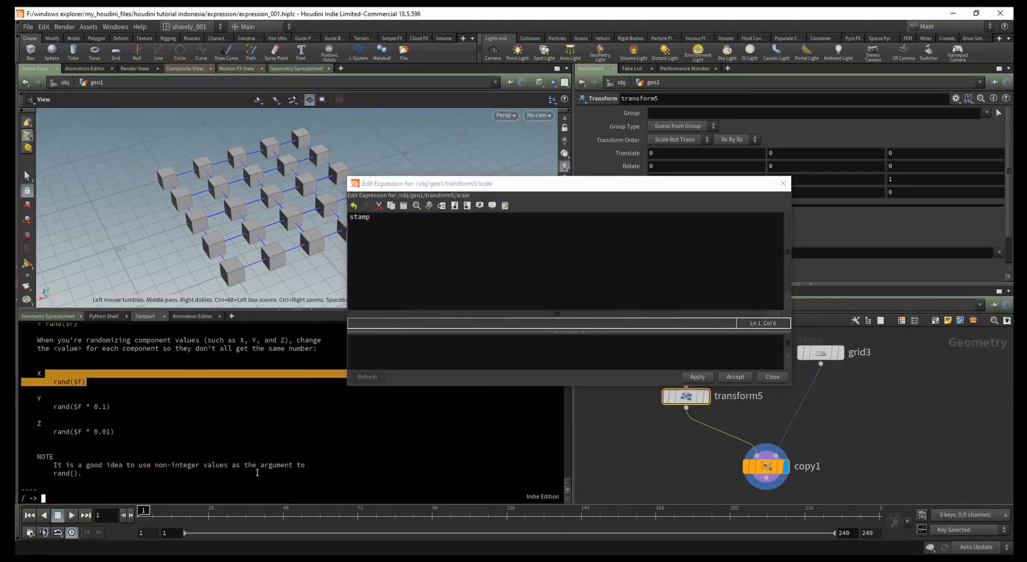
key(Return)
key(Return)
key(Return)
text(e)
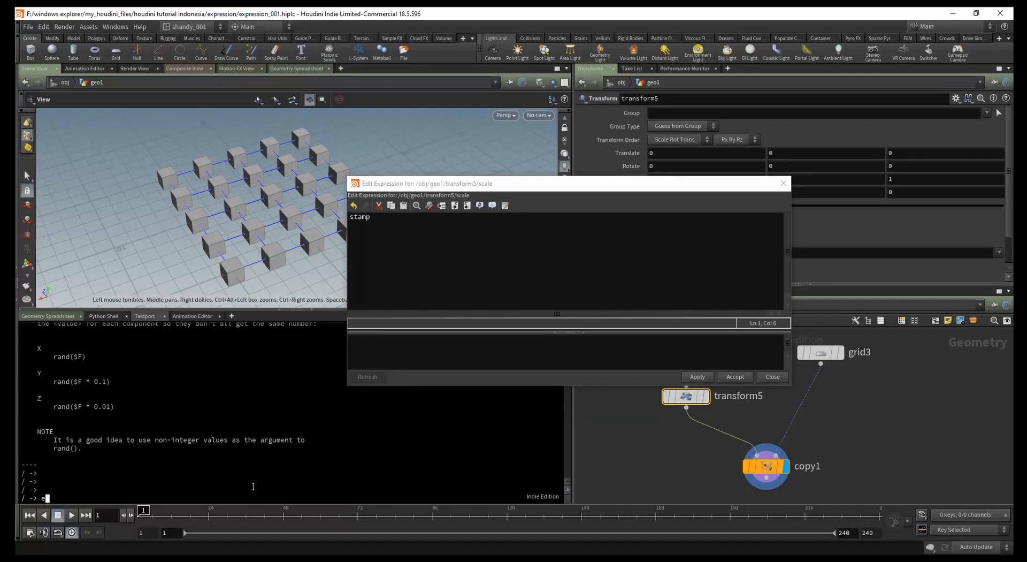
text(xhelp stamp)
key(Return)
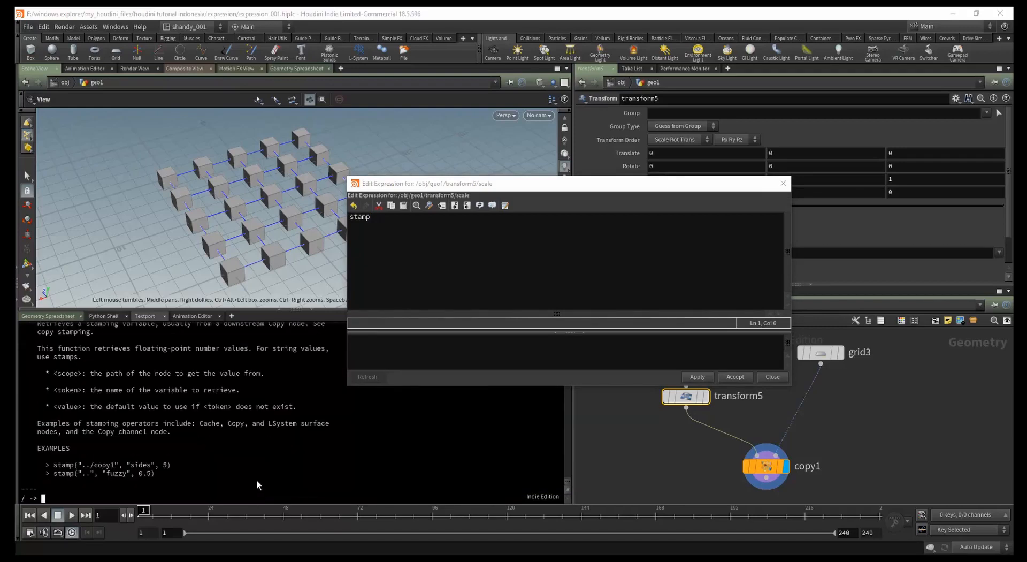
scroll(241, 471, up, 5)
scroll(226, 464, up, 1)
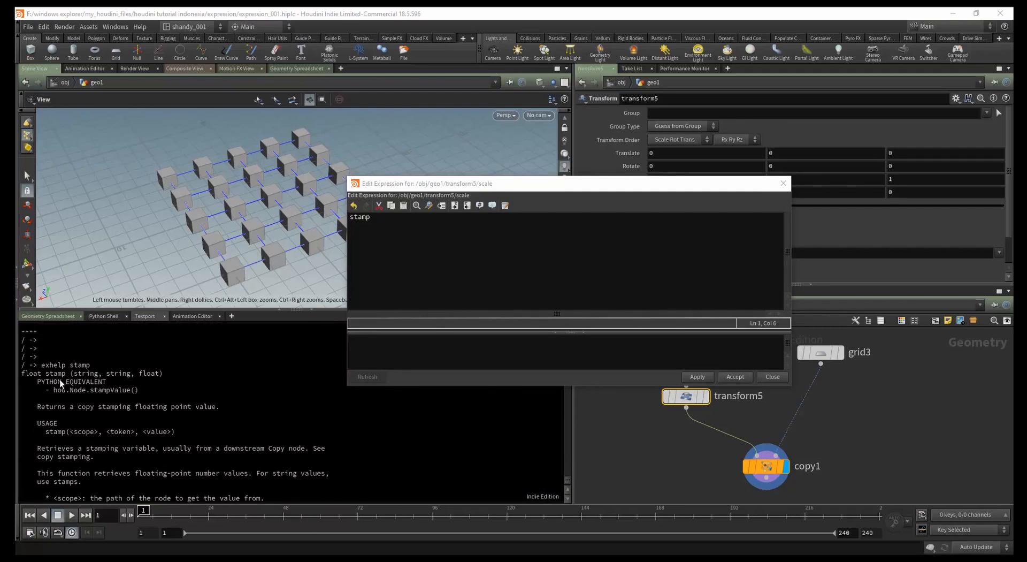
- Examine the argument types and usage syntax in the stamp function's help text
drag(73, 373, 101, 376)
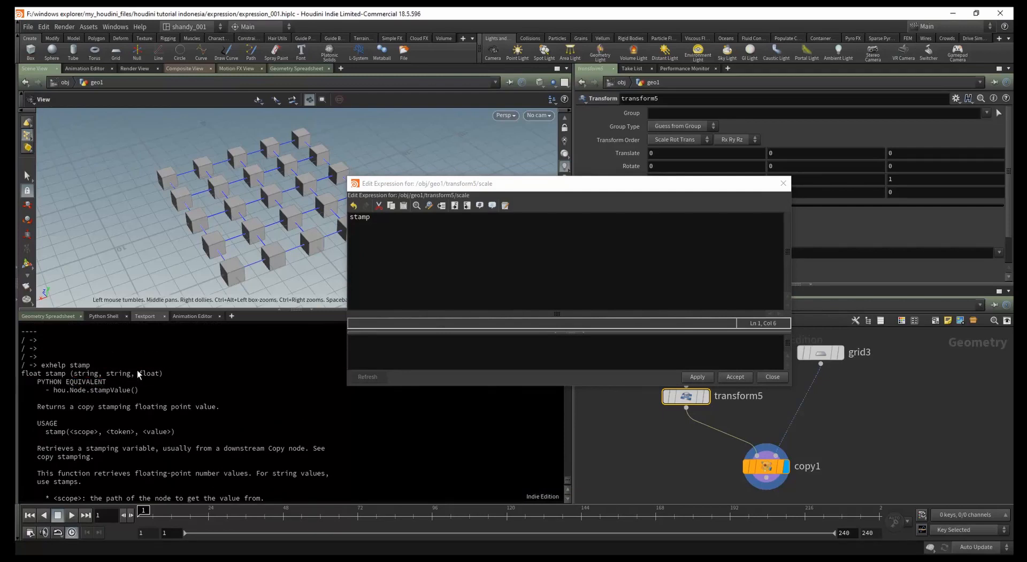
double_click(151, 373)
scroll(184, 383, down, 4)
scroll(184, 383, down, 4)
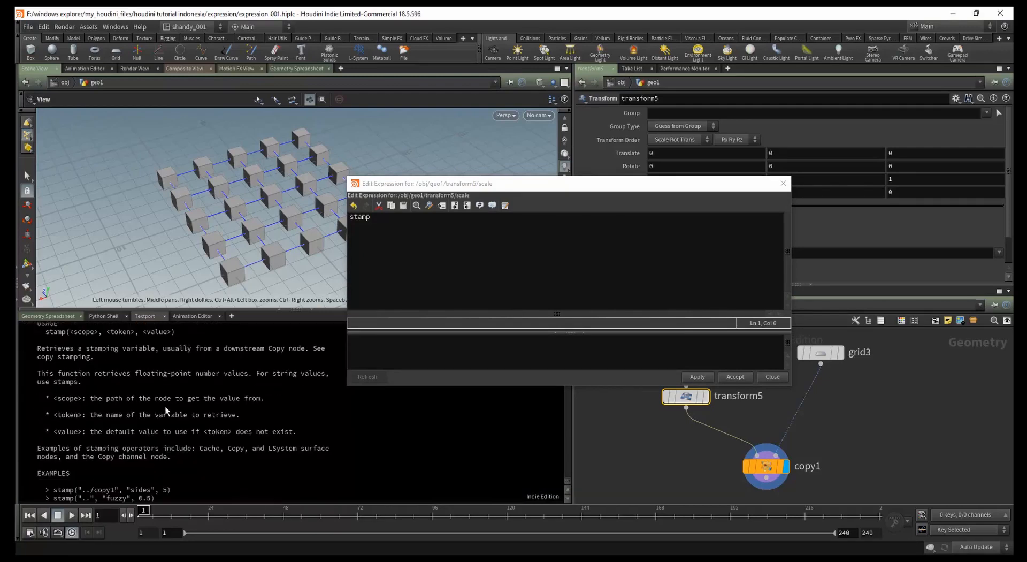
scroll(92, 423, up, 4)
scroll(98, 426, down, 2)
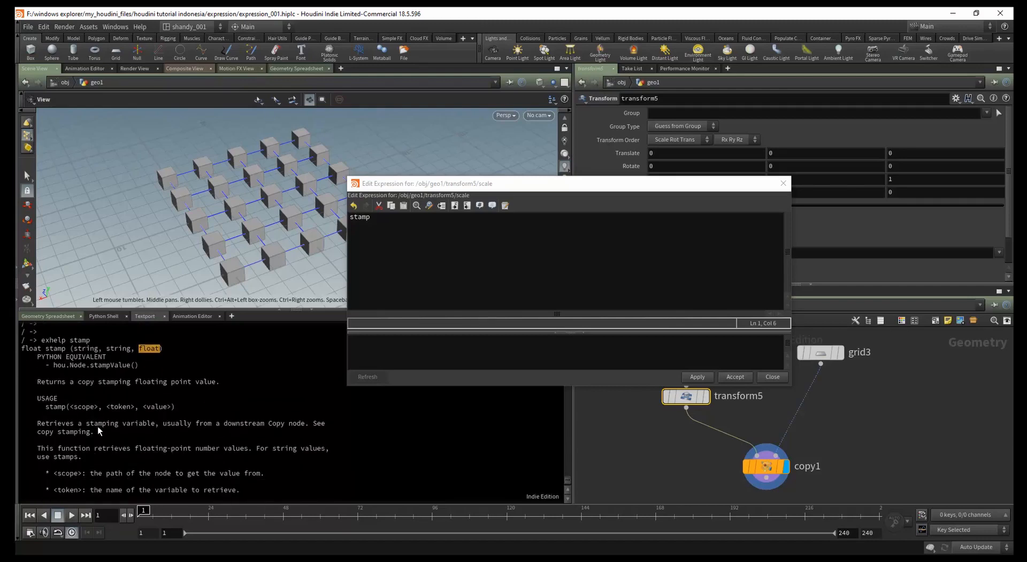
drag(72, 383, 92, 384)
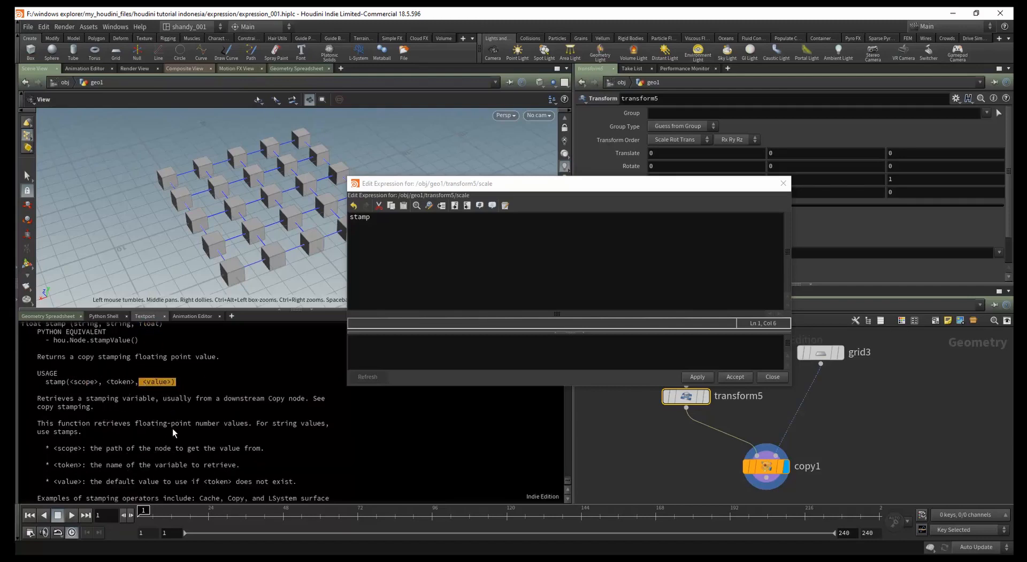
- Show the Copy Stamp node's parameters beside the expression editor and examine its stamp variable name and value
drag(493, 184, 431, 163)
click(766, 466)
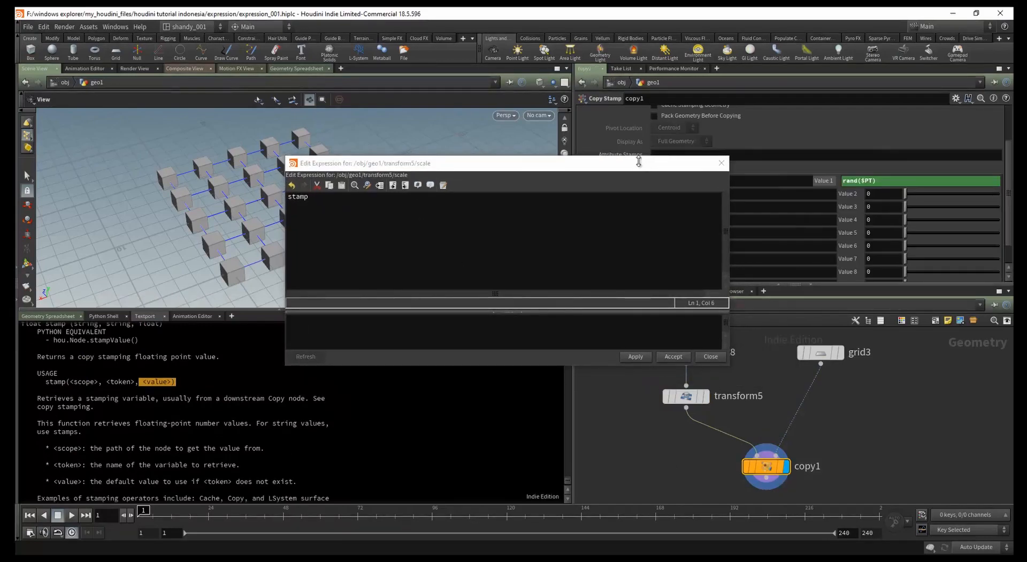
drag(637, 163, 470, 160)
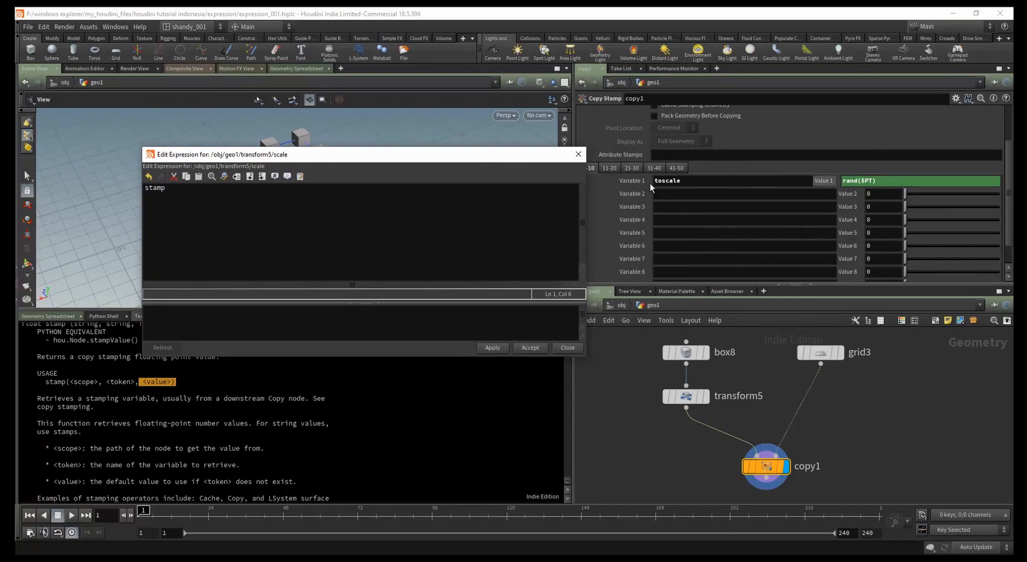
click(776, 464)
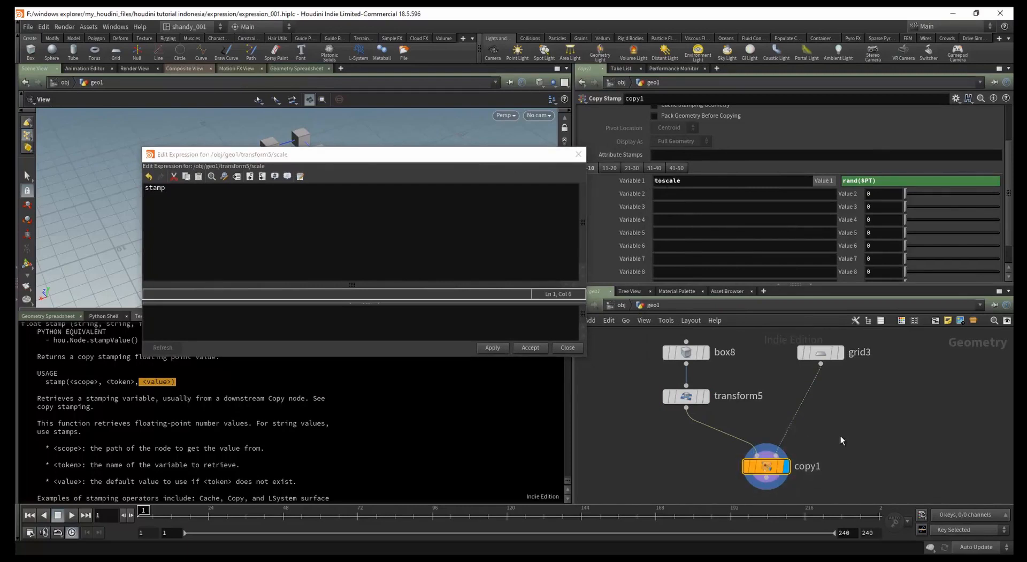
middle_drag(809, 483, 816, 469)
drag(820, 434, 759, 483)
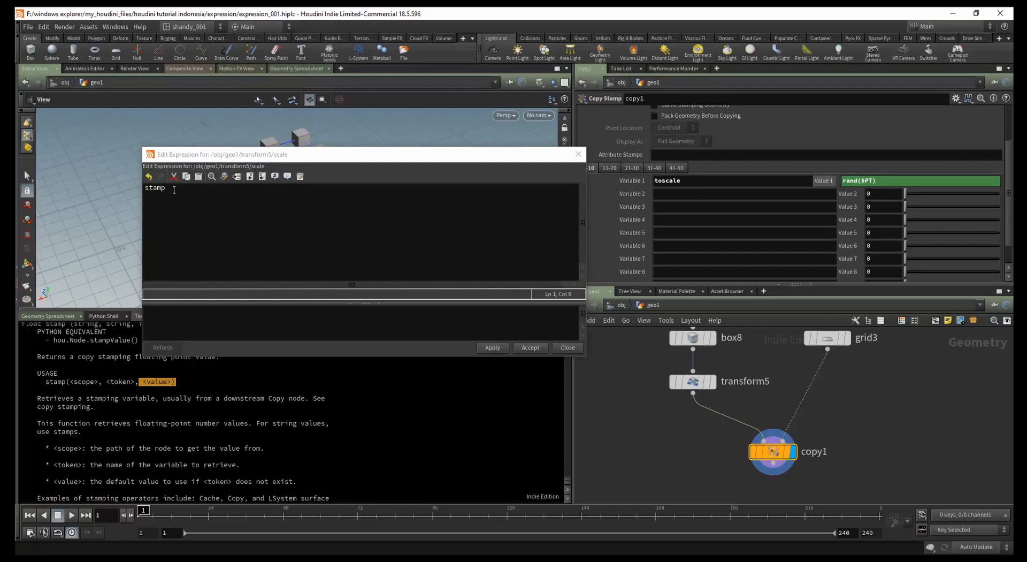
- Read the descriptions of the scope and token arguments in the stamp help text
drag(176, 154, 253, 168)
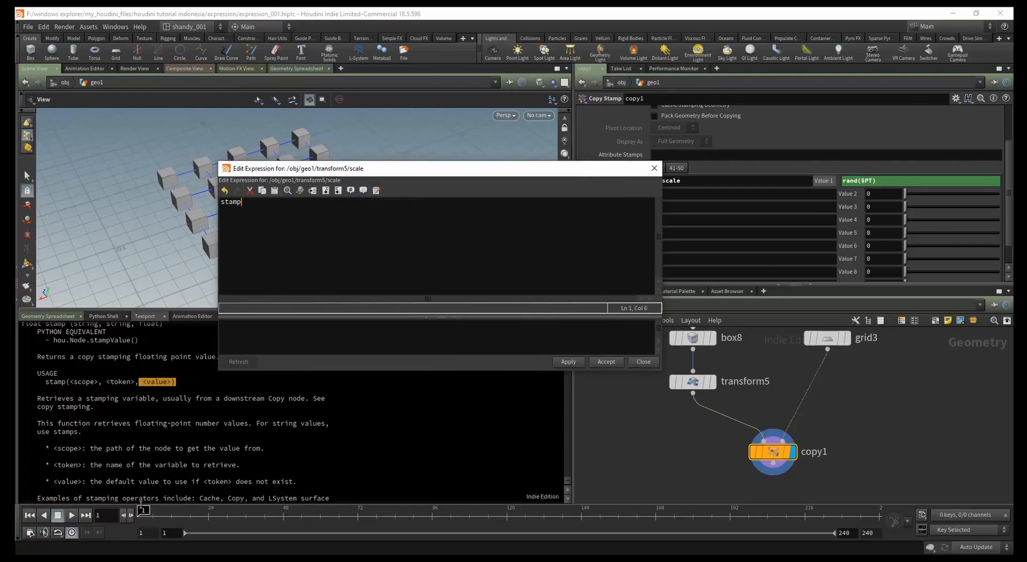
scroll(156, 476, down, 1)
scroll(156, 476, down, 1)
scroll(175, 463, up, 1)
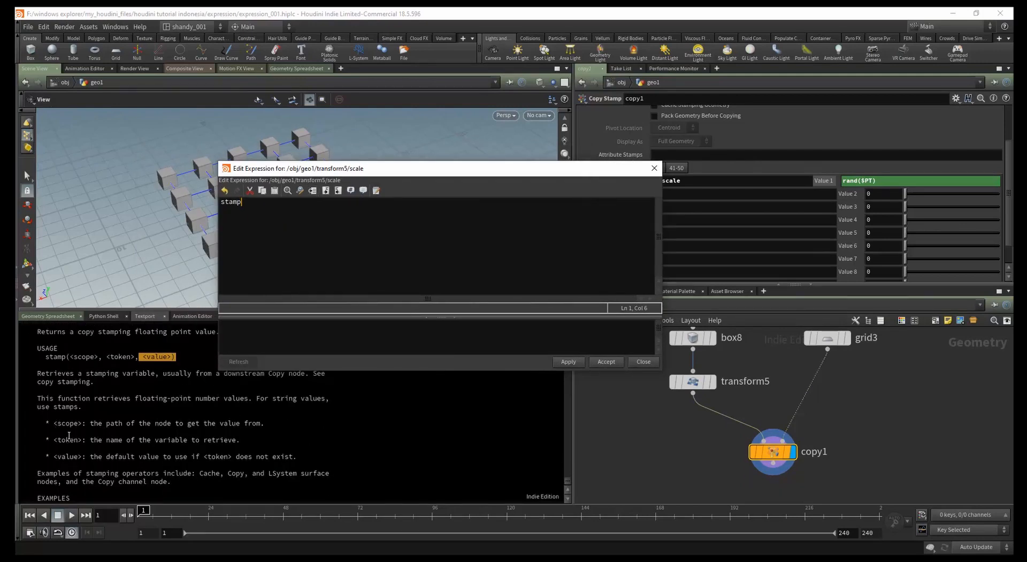
drag(89, 424, 267, 424)
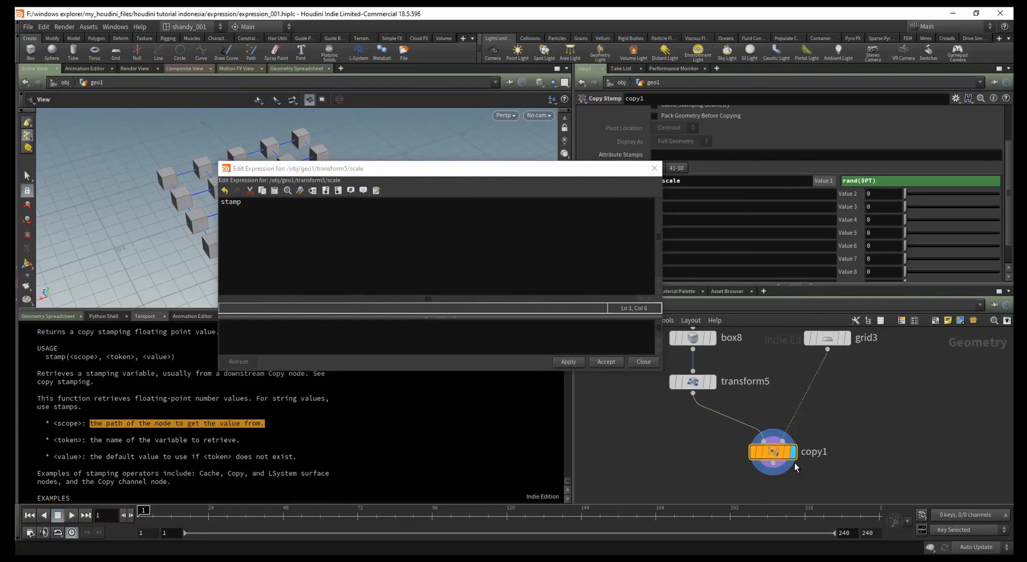
click(93, 446)
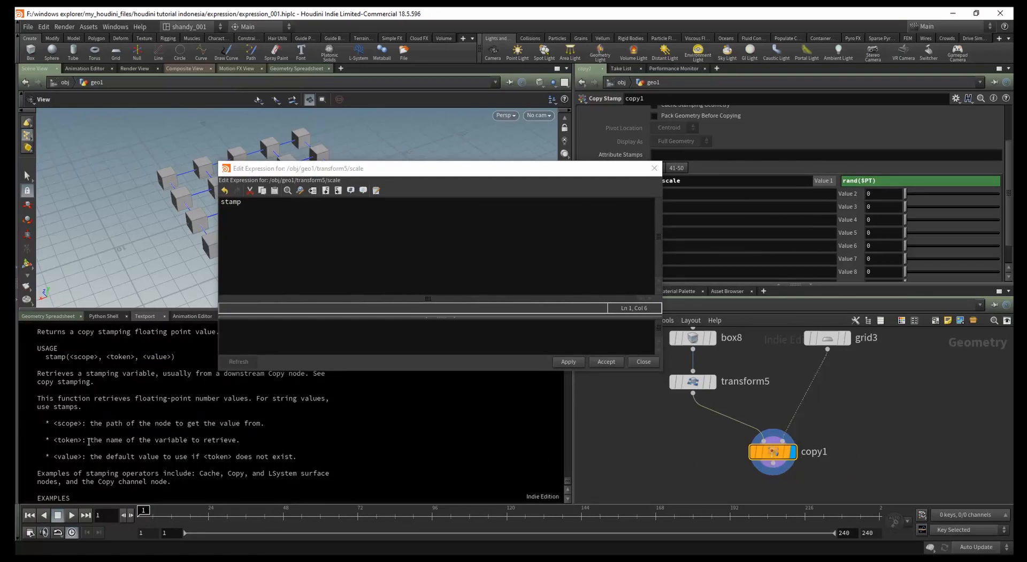
drag(89, 441, 228, 442)
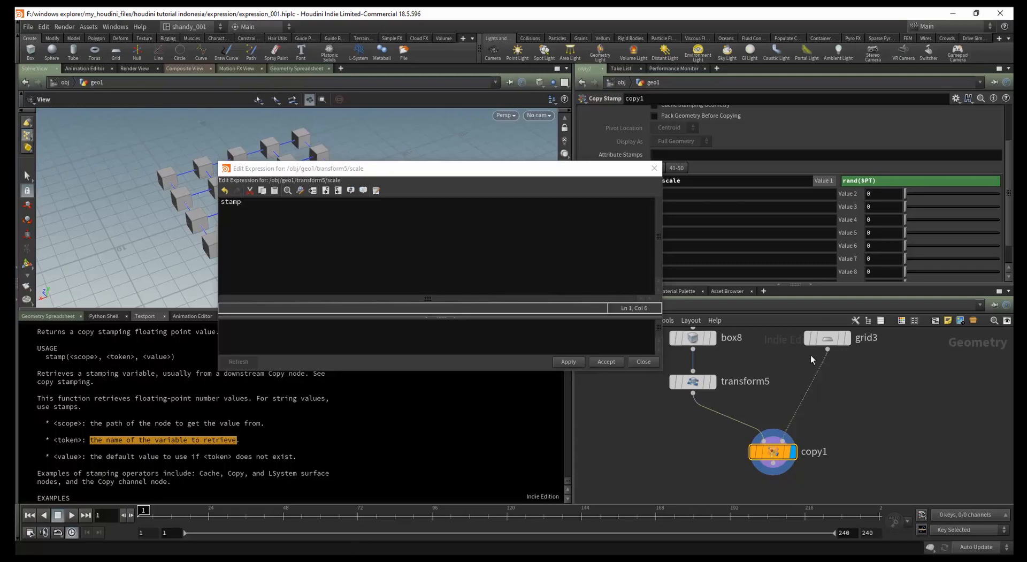
- Read the description of the value argument in the stamp help text
click(139, 456)
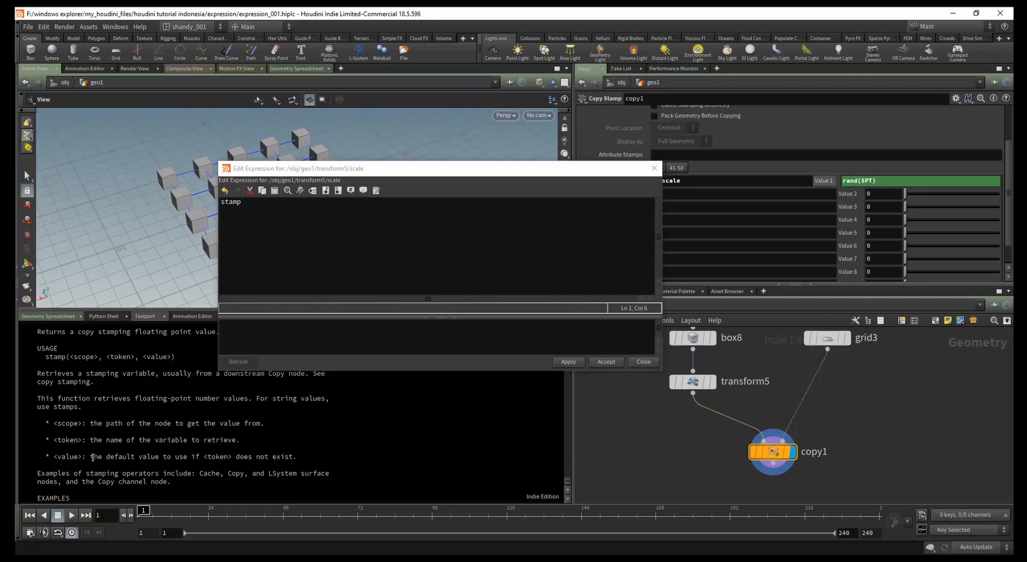
drag(92, 457, 233, 456)
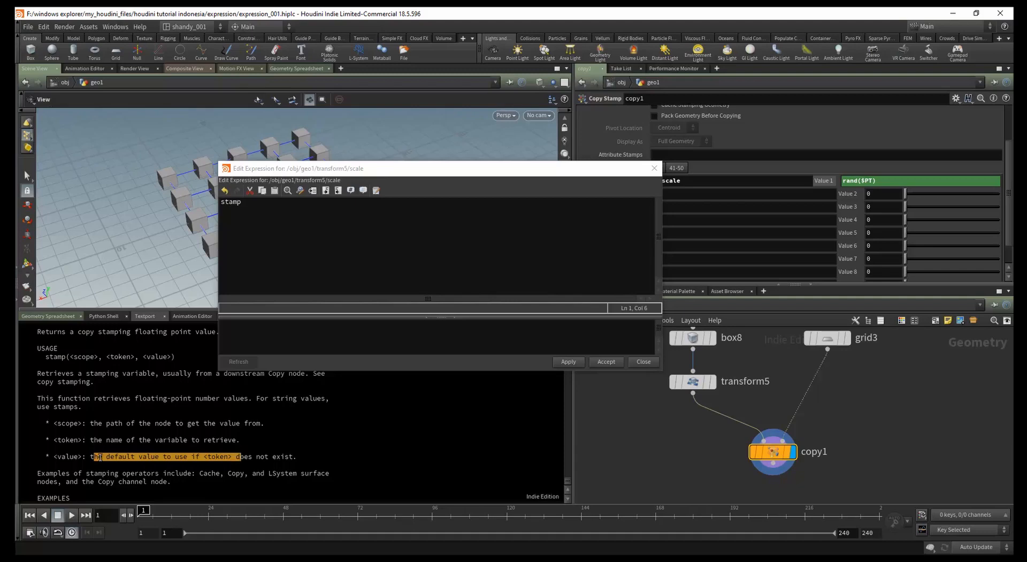
drag(99, 457, 284, 459)
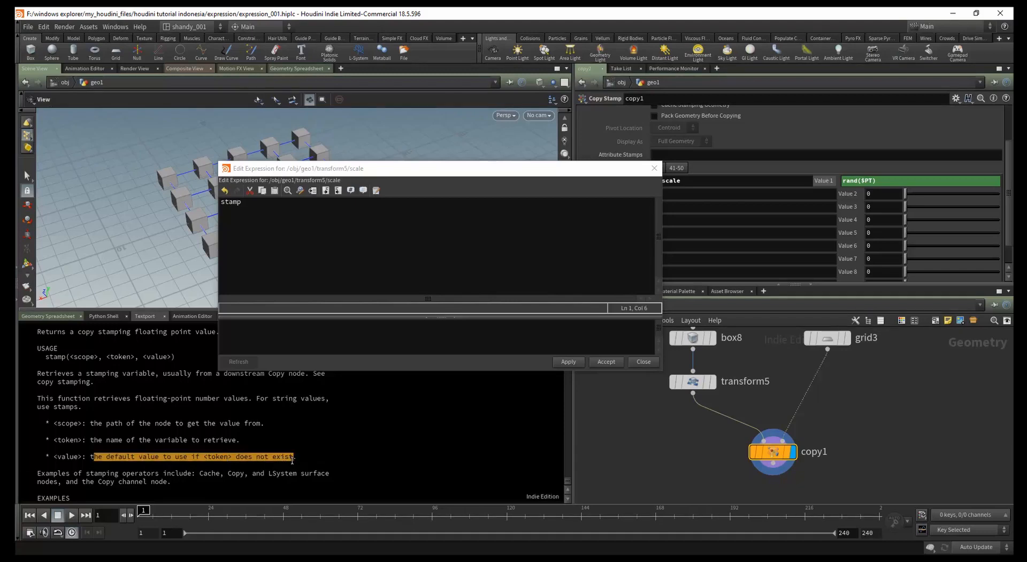
click(304, 452)
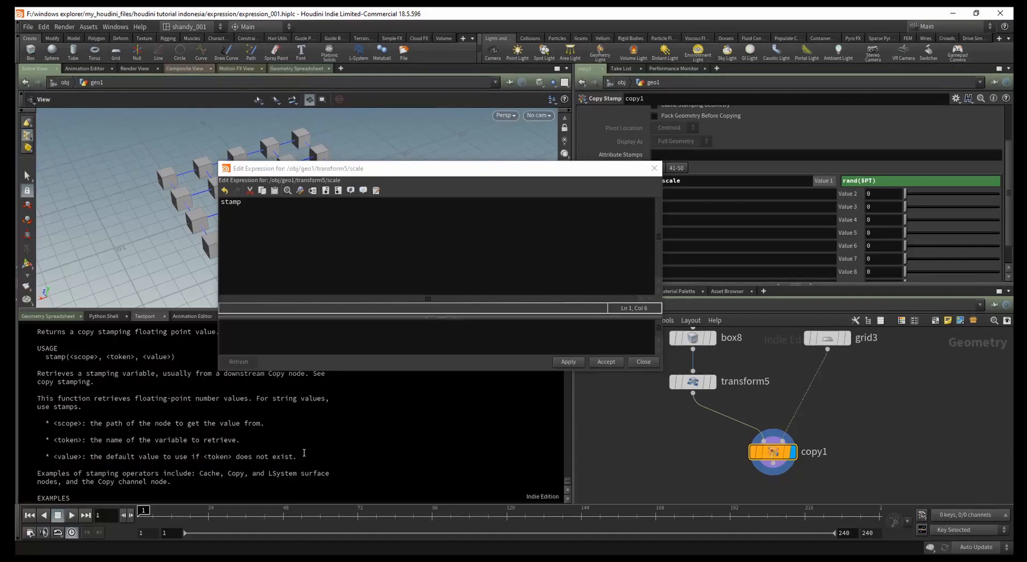
- Complete transform5's scale expression as stamp("../copy1","toscale",0) and accept it
click(248, 206)
text(())
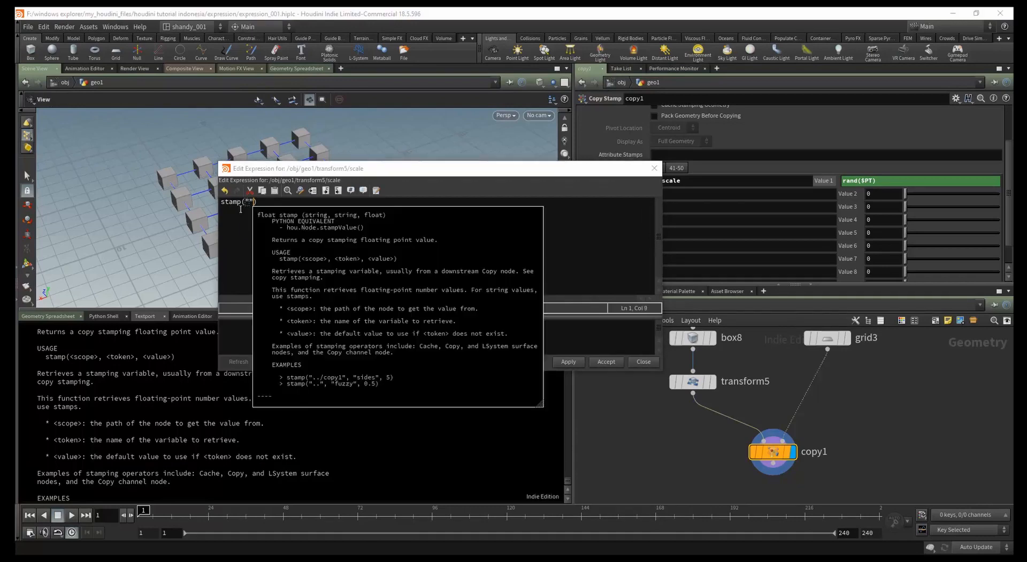
text(../c)
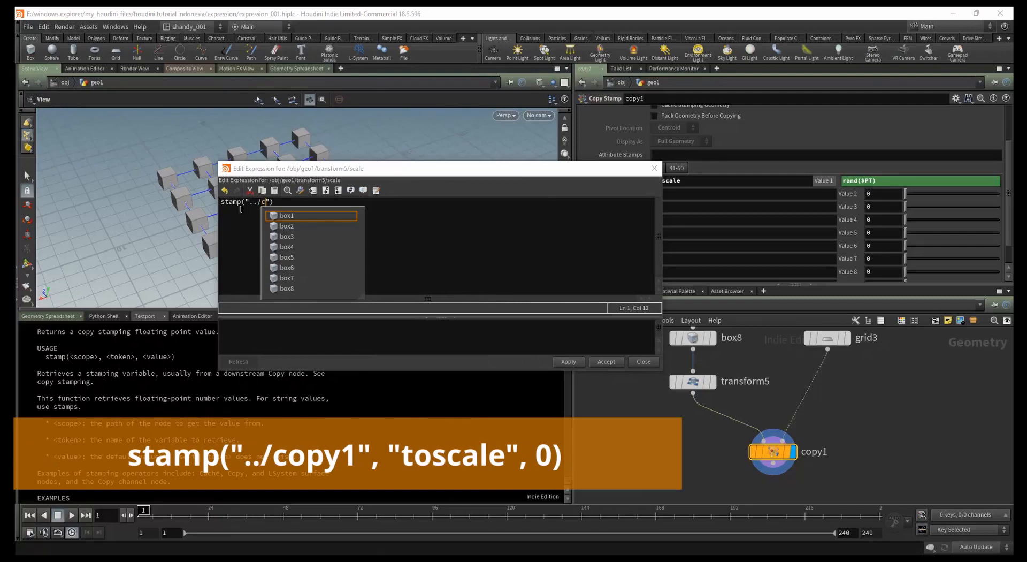
text(opy1")
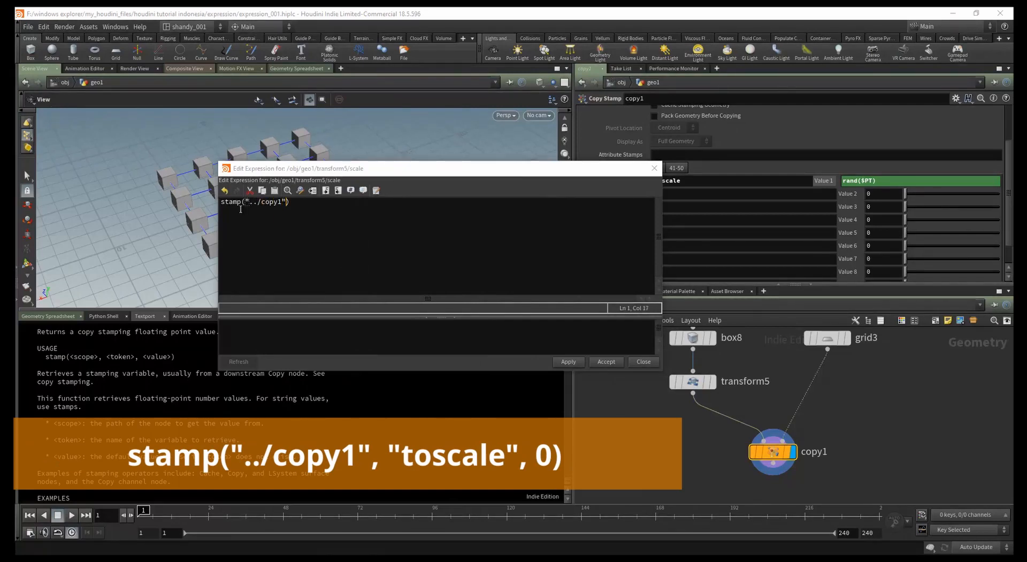
text(,)
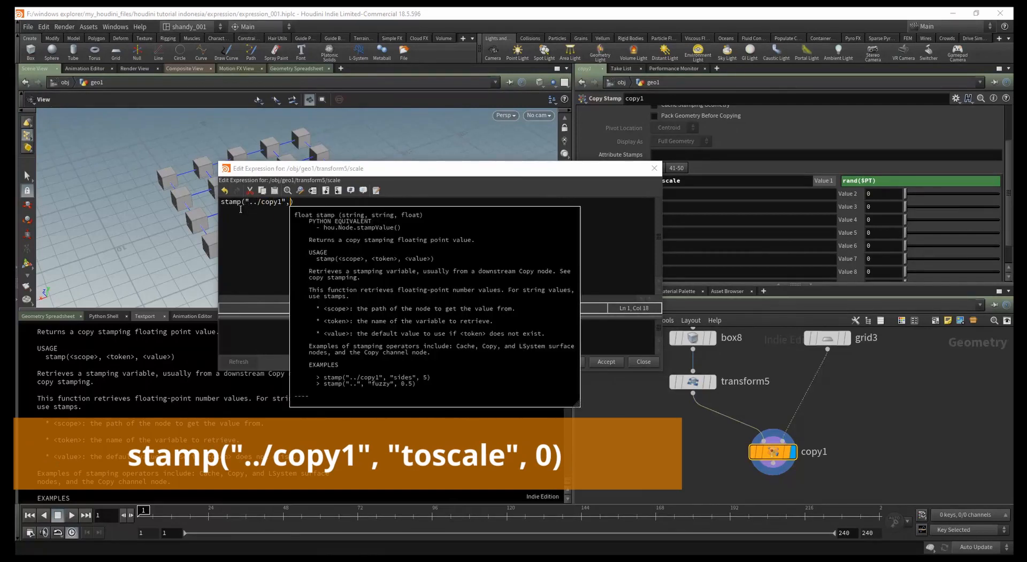
key(Left)
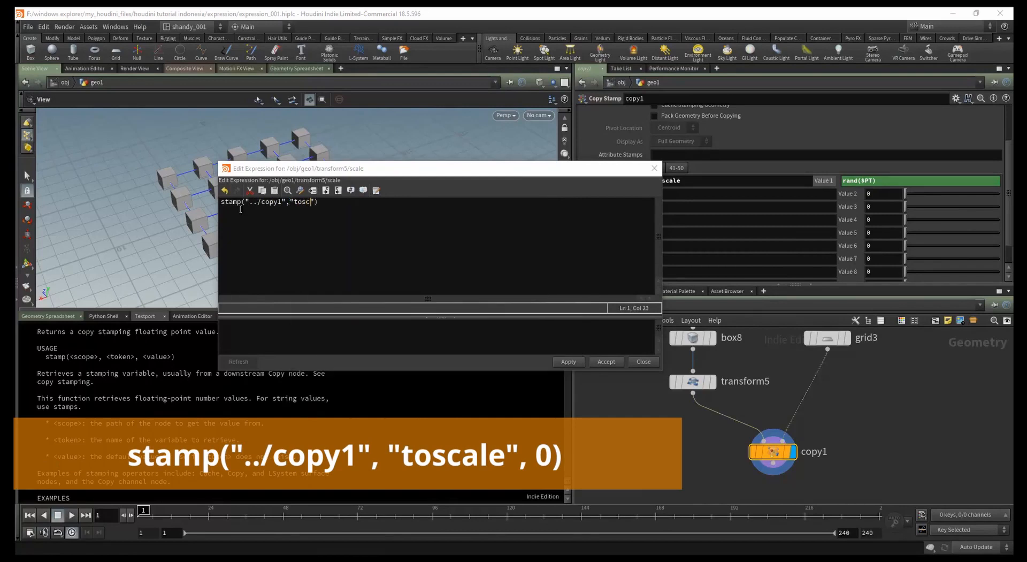
text(,)
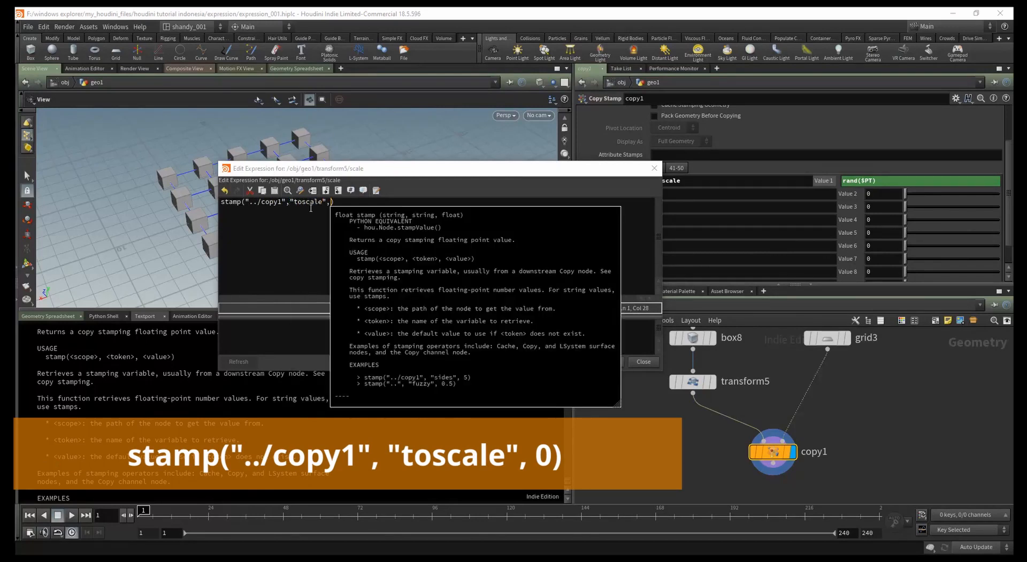
text(0)
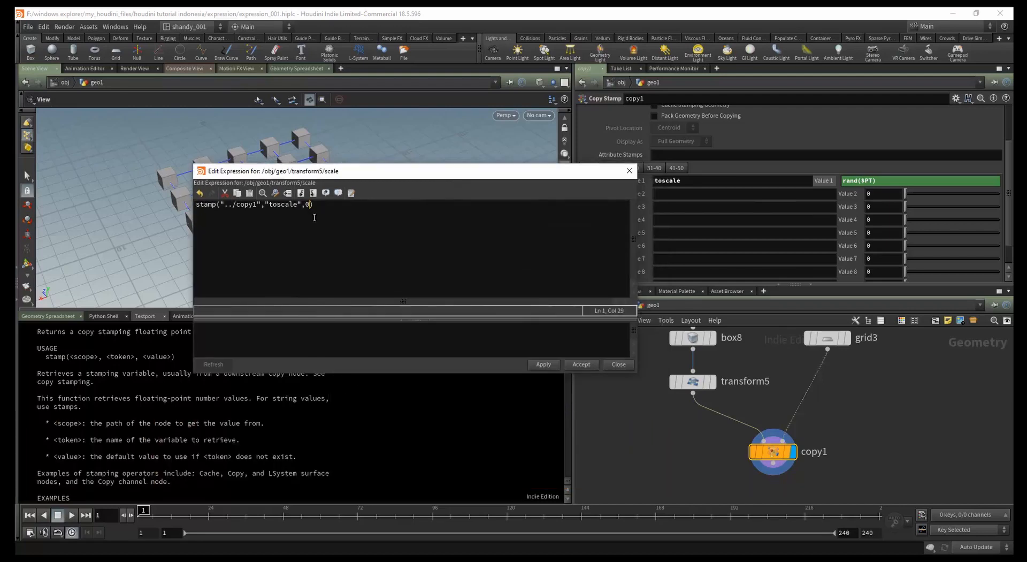
click(581, 364)
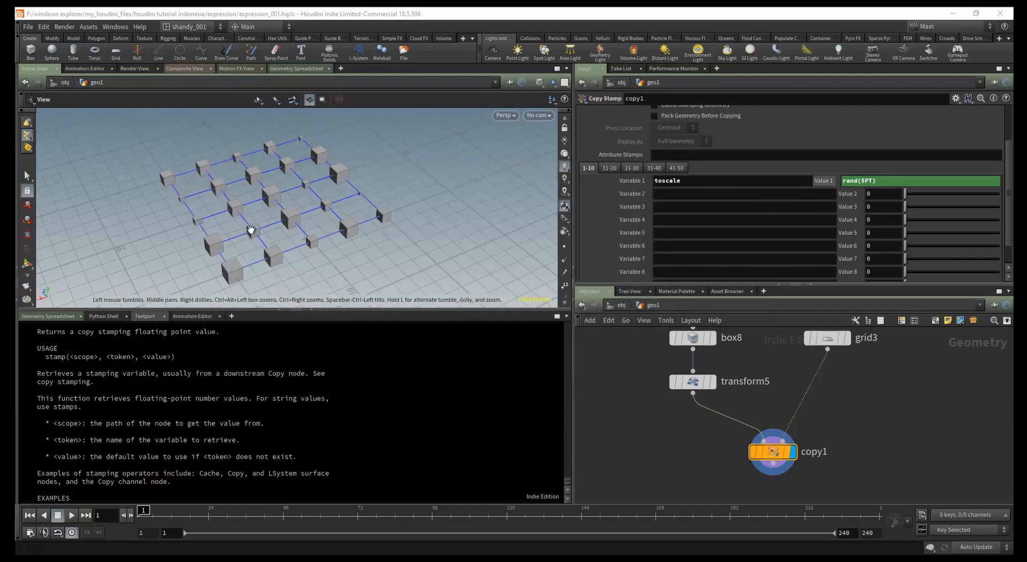
drag(248, 229, 296, 226)
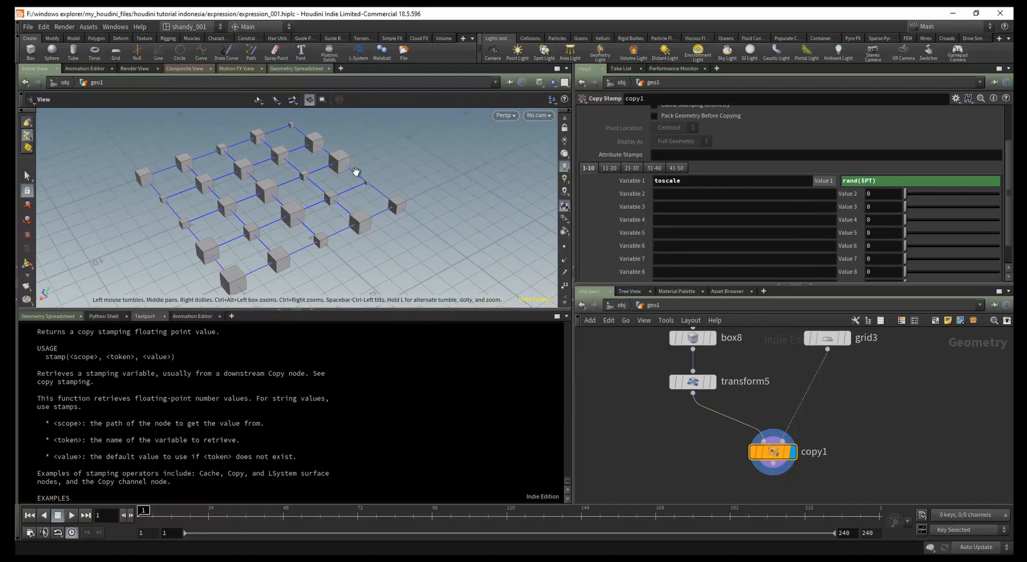
- Set grid3's rows and columns to 10 each
middle_drag(806, 373, 801, 396)
click(819, 361)
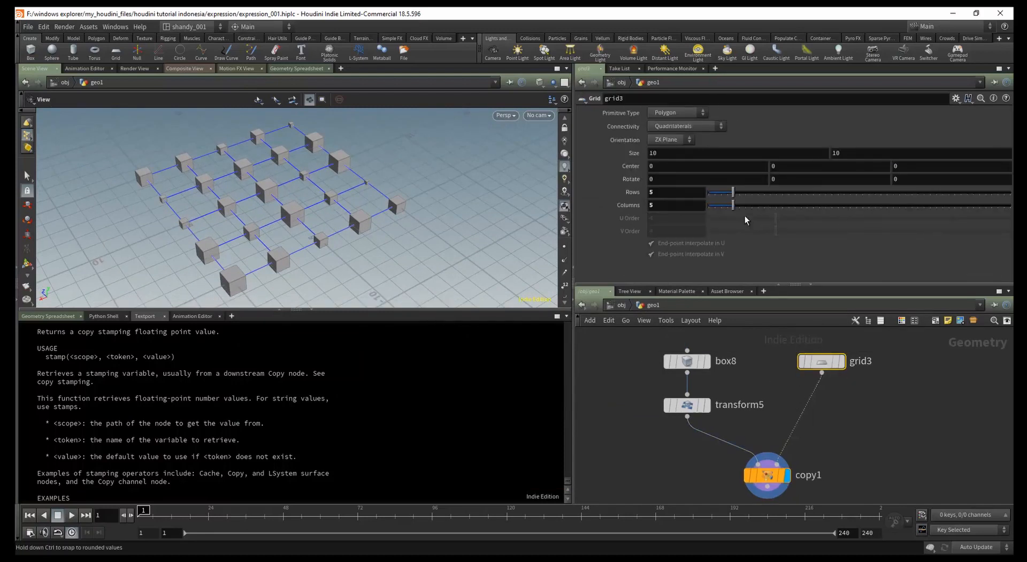
drag(726, 195, 766, 209)
drag(235, 204, 265, 195)
right_drag(266, 195, 282, 211)
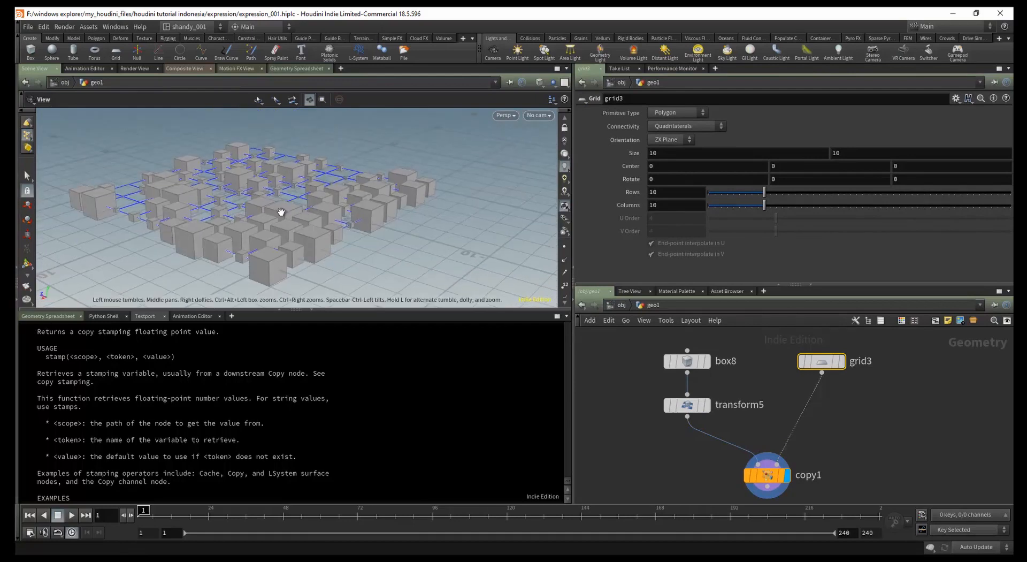
drag(281, 212, 257, 244)
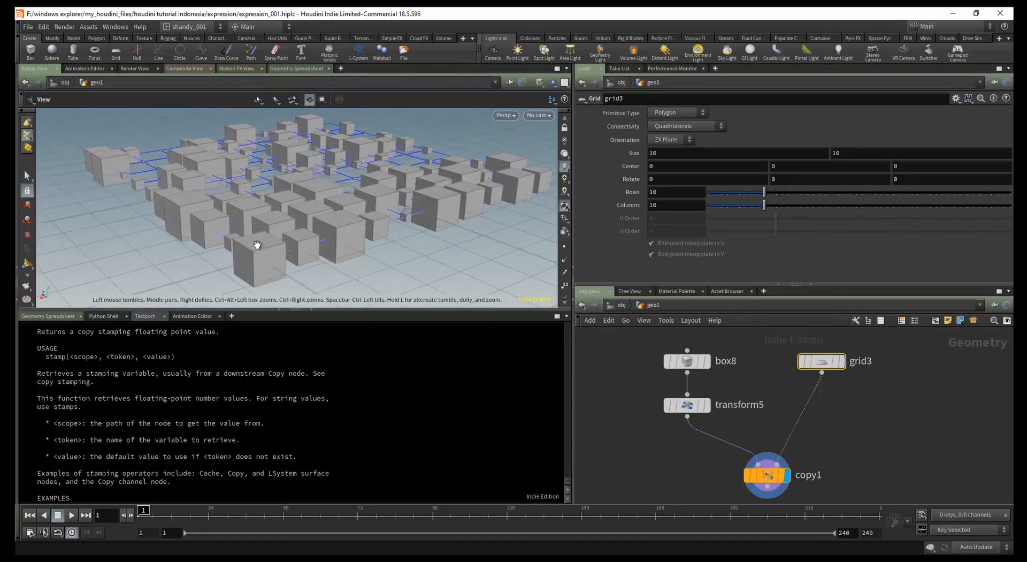
- Display box8 alone, return the display to copy1, and inspect the copied boxes
click(705, 361)
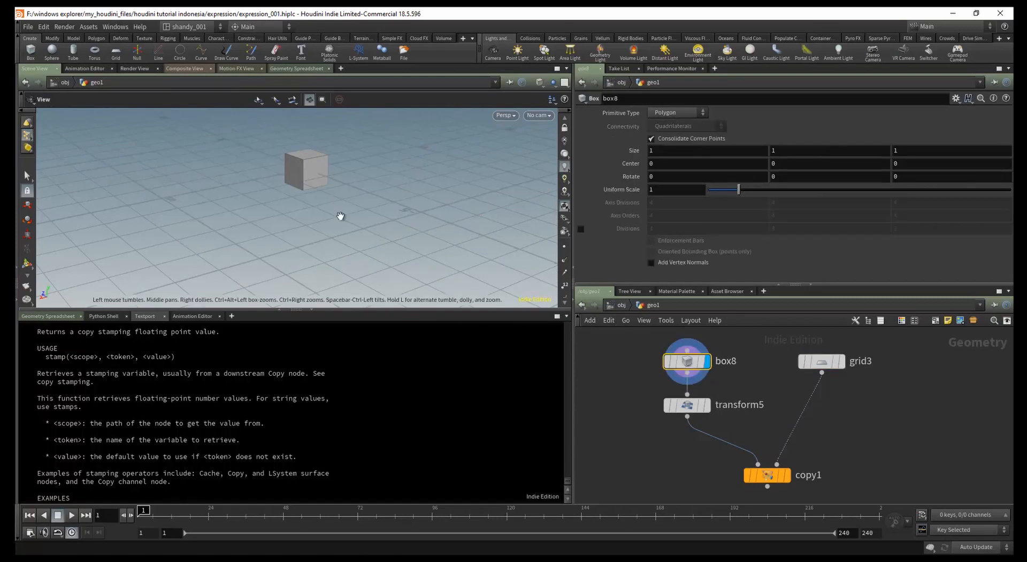
drag(341, 216, 341, 219)
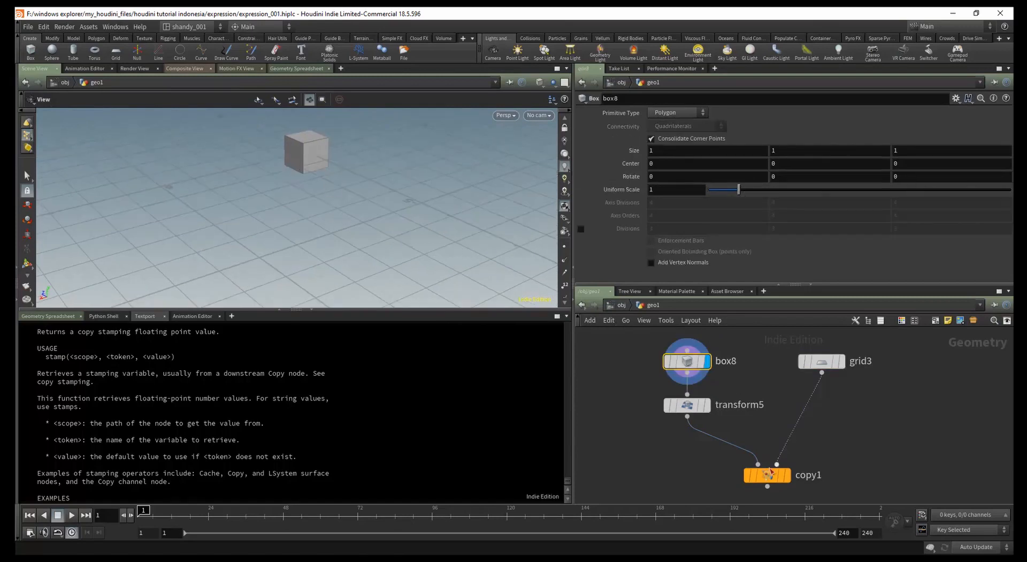
click(784, 475)
click(776, 473)
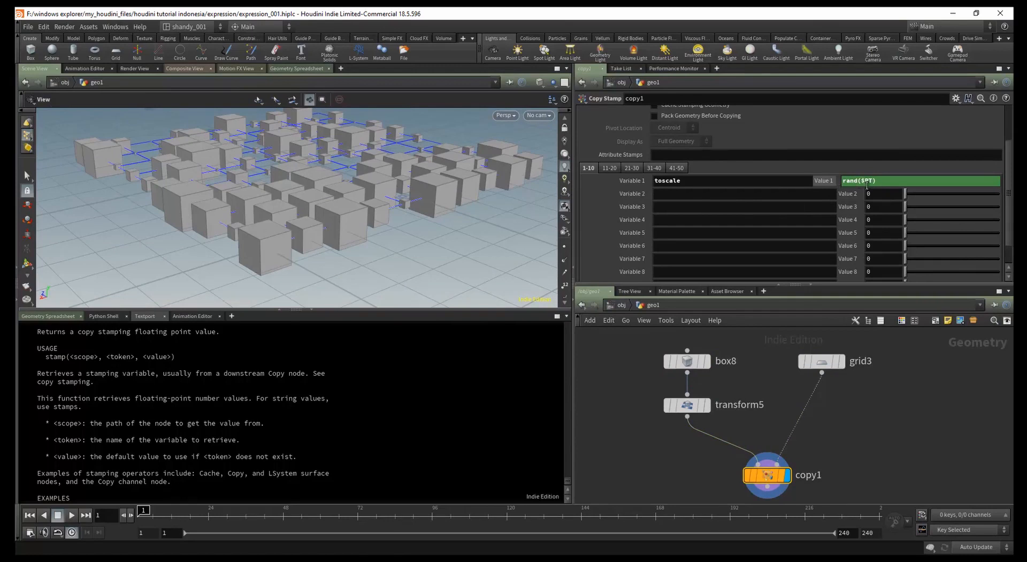
right_drag(318, 172, 273, 224)
drag(324, 201, 356, 222)
- Duplicate the box8, transform5, grid3 and copy1 network beside the original
middle_drag(884, 445, 797, 435)
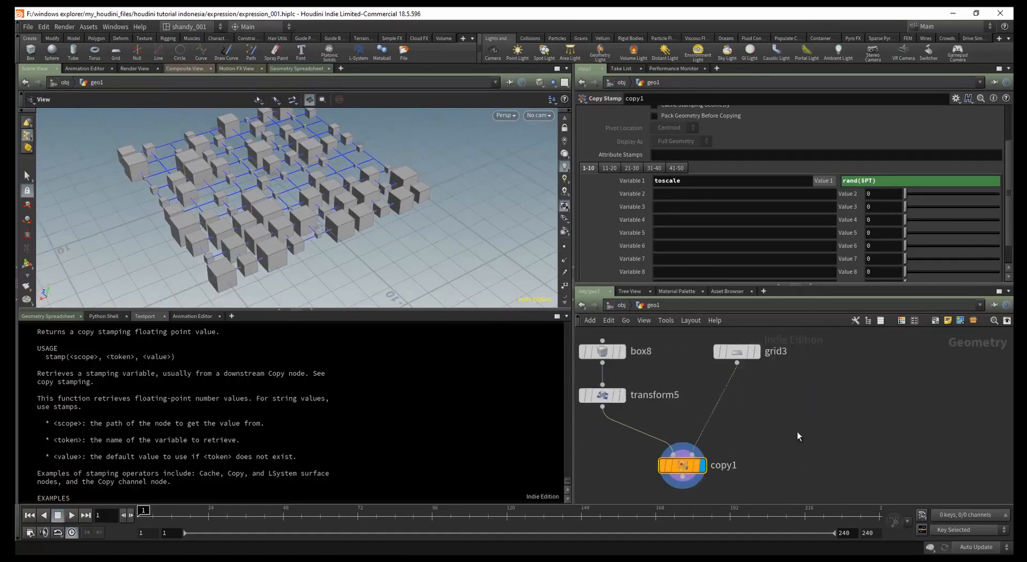
scroll(794, 394, down, 3)
drag(813, 350, 658, 452)
alt+drag(682, 370, 863, 371)
middle_drag(897, 444, 787, 416)
scroll(787, 416, up, 2)
drag(873, 386, 747, 451)
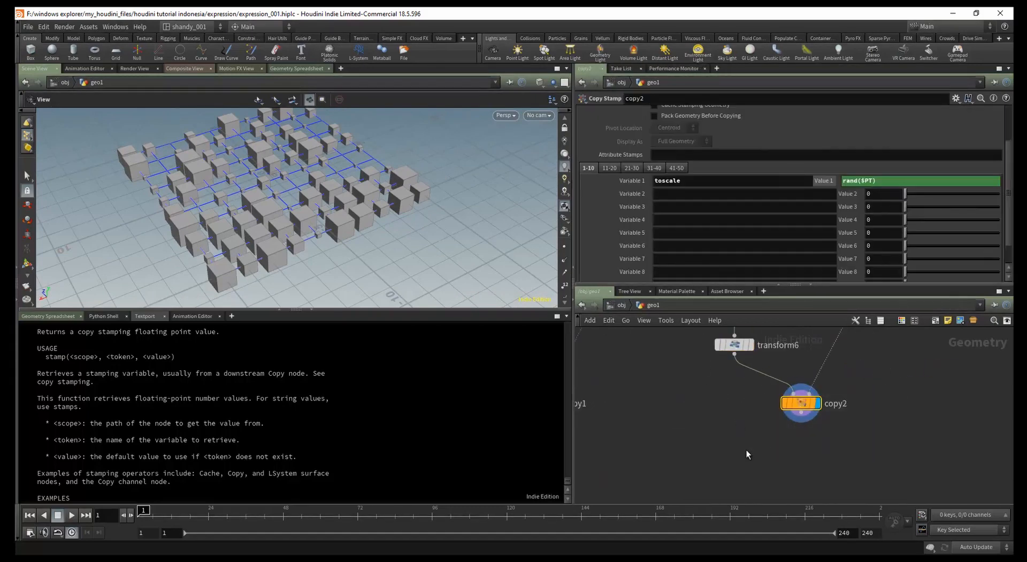
middle_drag(751, 451, 764, 470)
drag(284, 202, 367, 239)
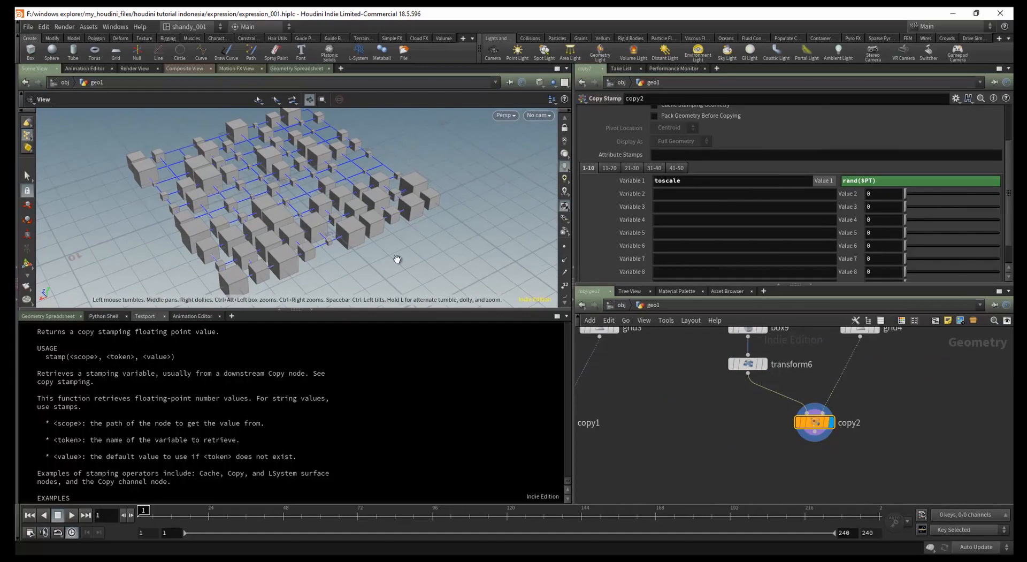
- Change copy2's toscale stamp value to $PT and frame the resulting geometry
click(859, 183)
key(BackSpace)
key(BackSpace)
key(BackSpace)
key(BackSpace)
key(BackSpace)
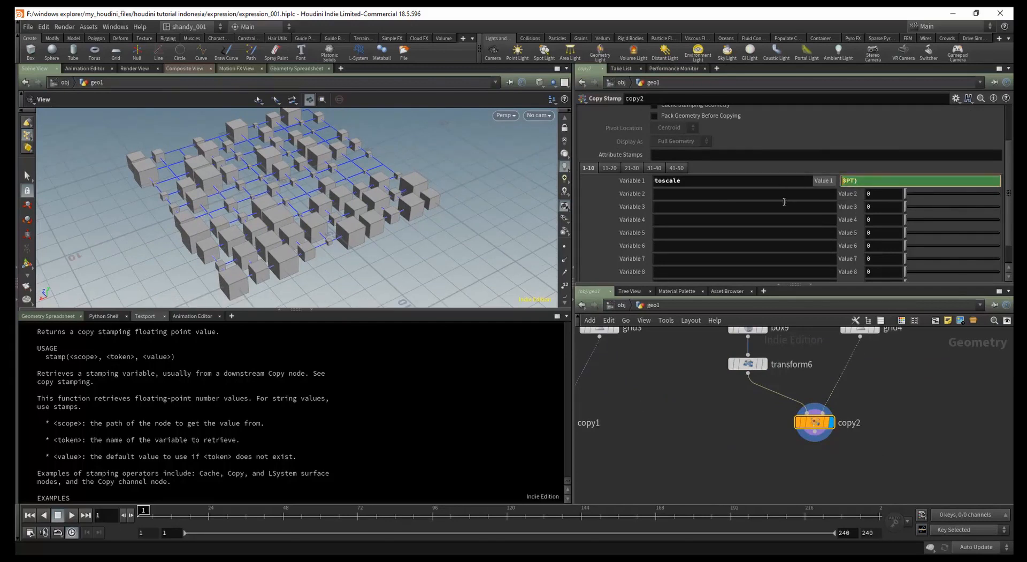
key(Return)
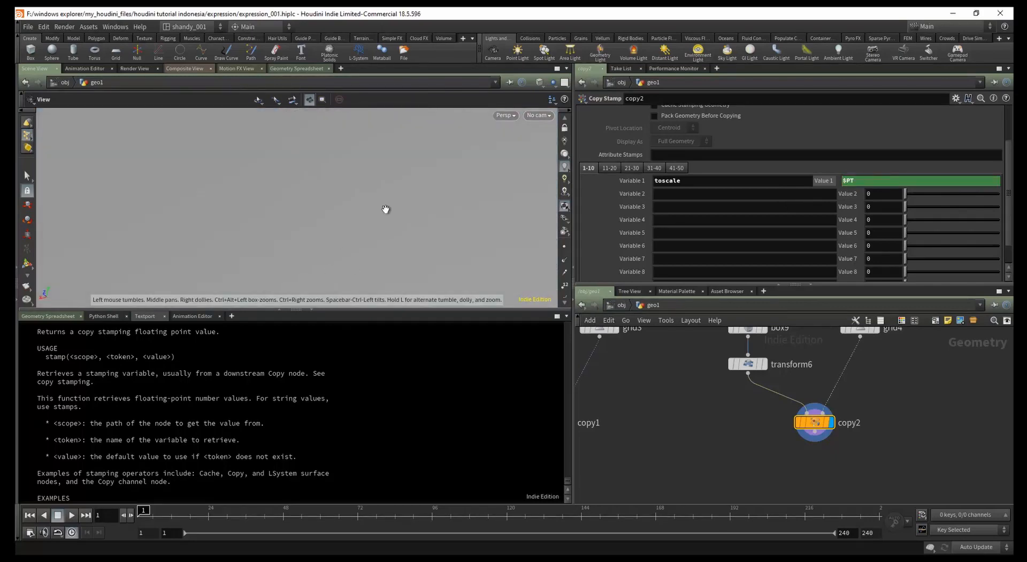
key(g)
mouse_move(340, 209)
mouse_down()
mouse_move(335, 224)
mouse_move(320, 219)
mouse_move(336, 224)
mouse_up()
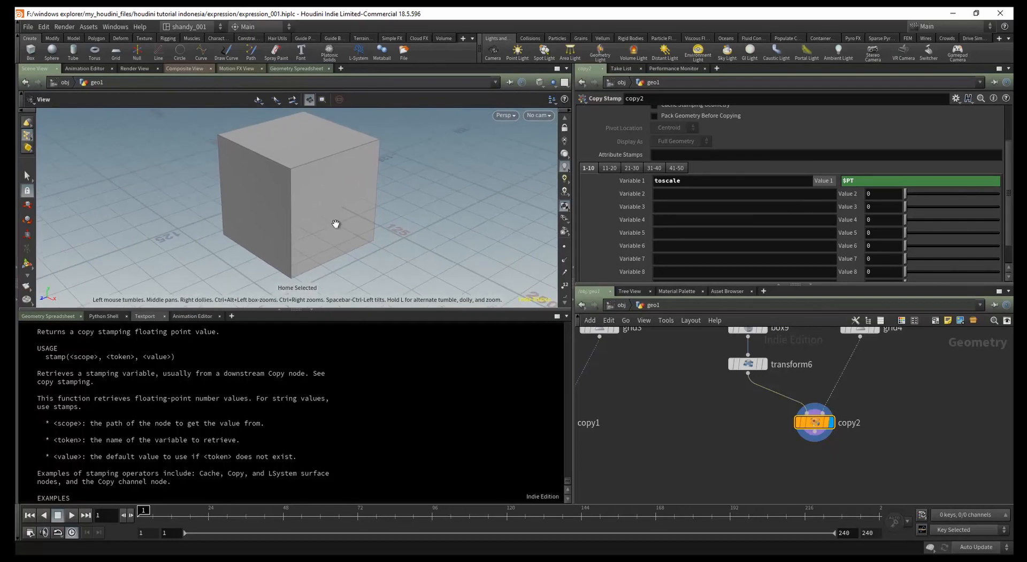
- Inspect the nested box copies of copy2 in wireframe and toggle the wireframe display
click(539, 82)
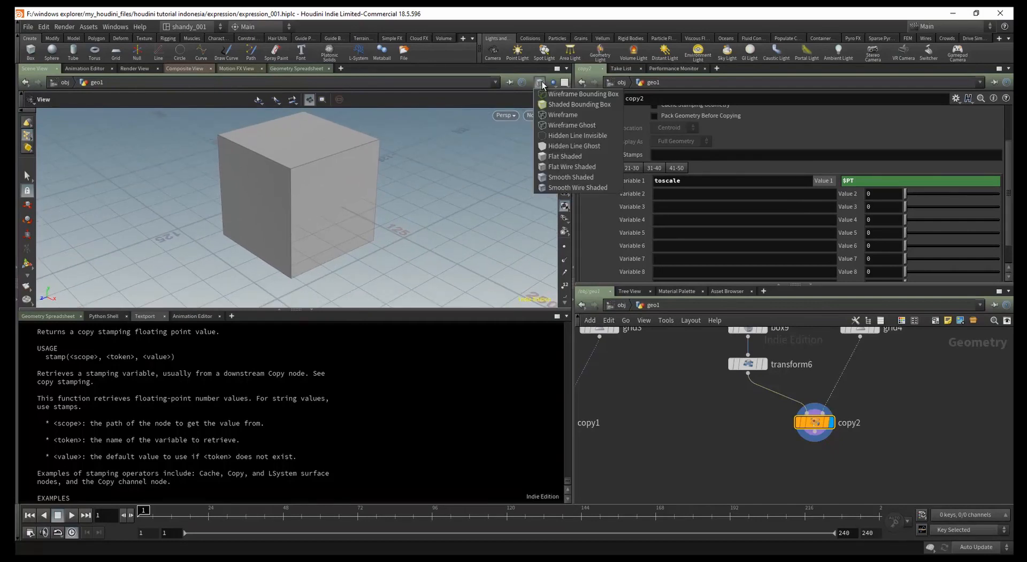
click(548, 116)
scroll(328, 209, up, 4)
mouse_move(328, 208)
mouse_down()
mouse_move(266, 201)
mouse_move(243, 119)
mouse_up()
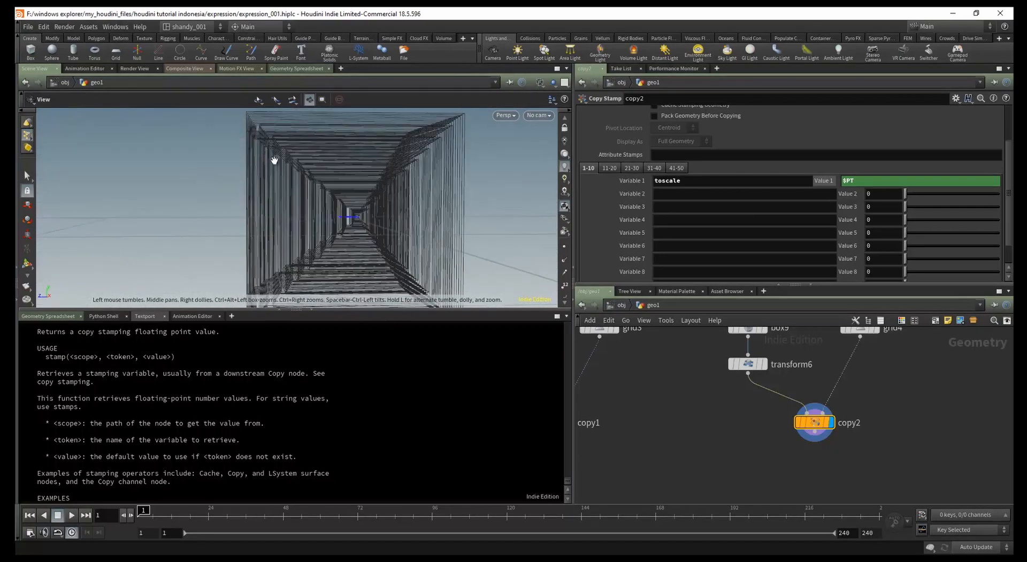
click(538, 83)
click(354, 173)
key(w)
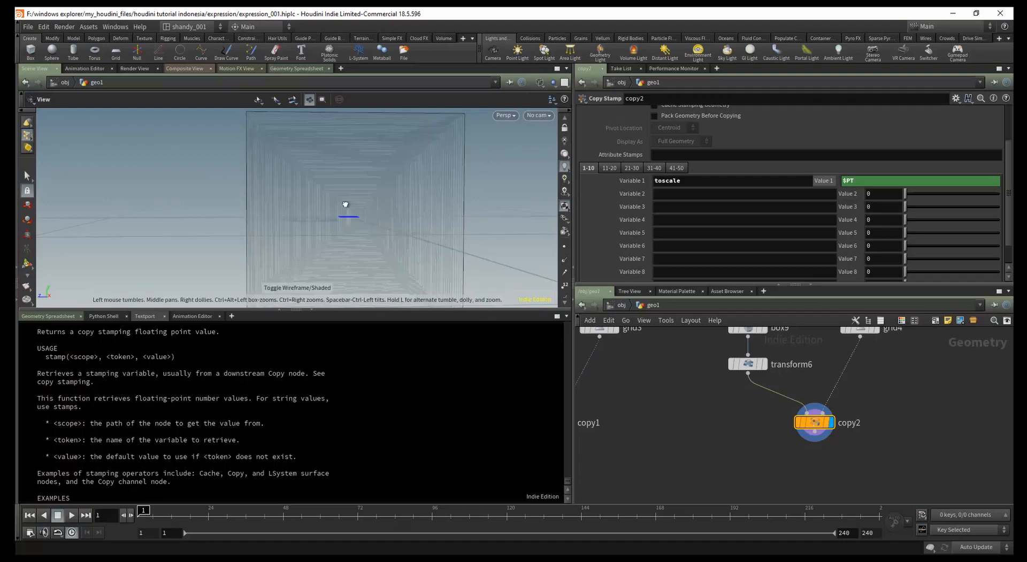
- Set the viewport display to Flat Wire Shaded and view the box copies
click(540, 82)
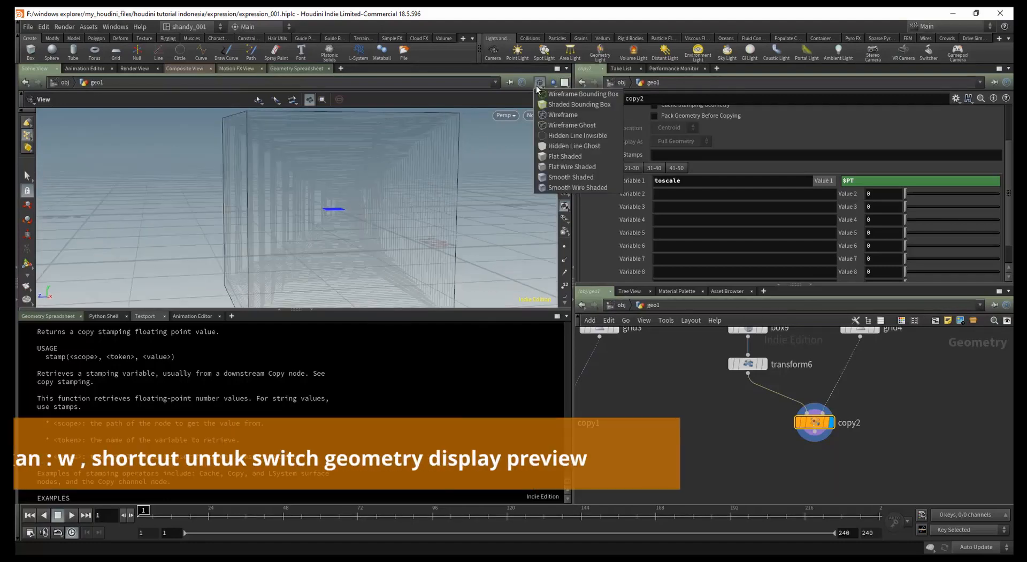
click(552, 167)
mouse_move(339, 209)
mouse_down()
mouse_move(324, 223)
mouse_move(337, 197)
mouse_up()
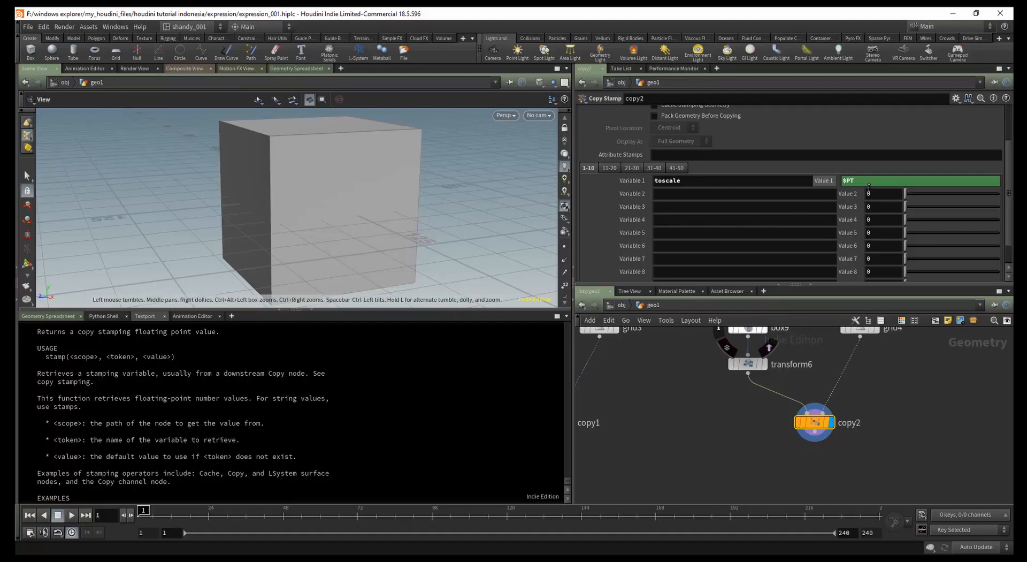
- Examine copy2's point numbers in the Geometry Spreadsheet from the first row to the last
click(60, 317)
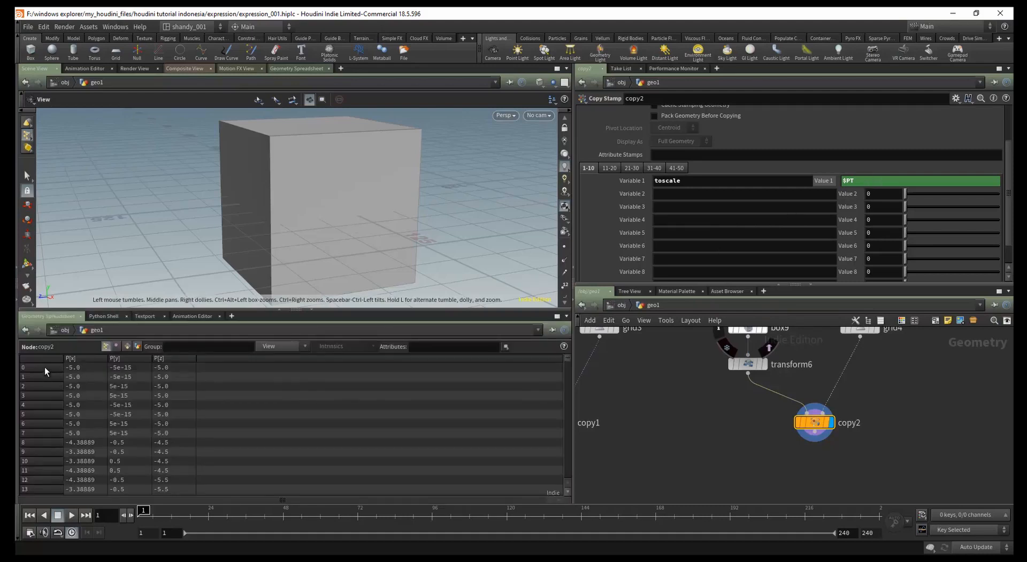
drag(570, 361, 570, 485)
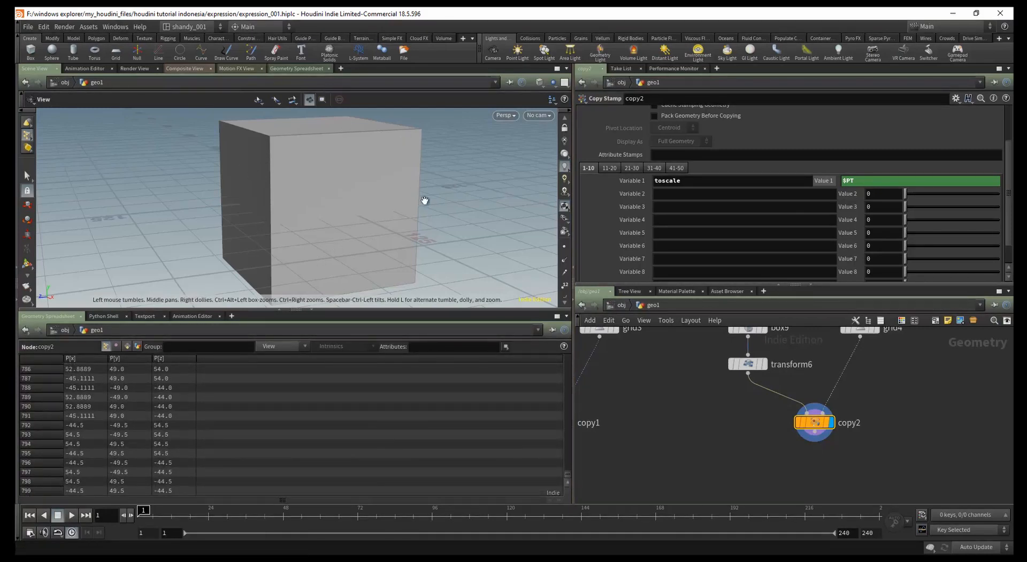
drag(569, 473, 568, 357)
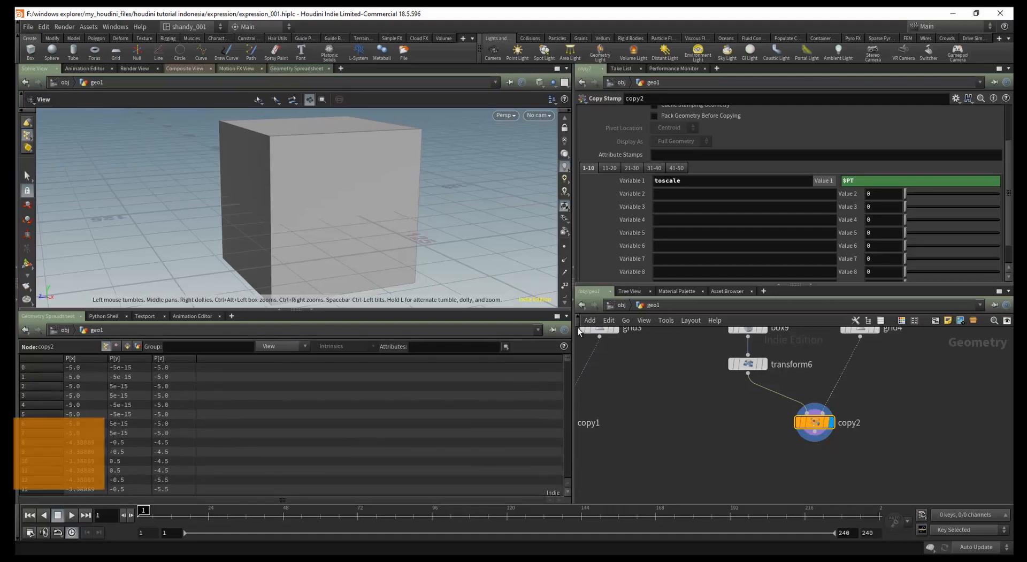
- Set copy2's toscale stamp value to $PT*0.1 and frame the resulting boxes
click(887, 183)
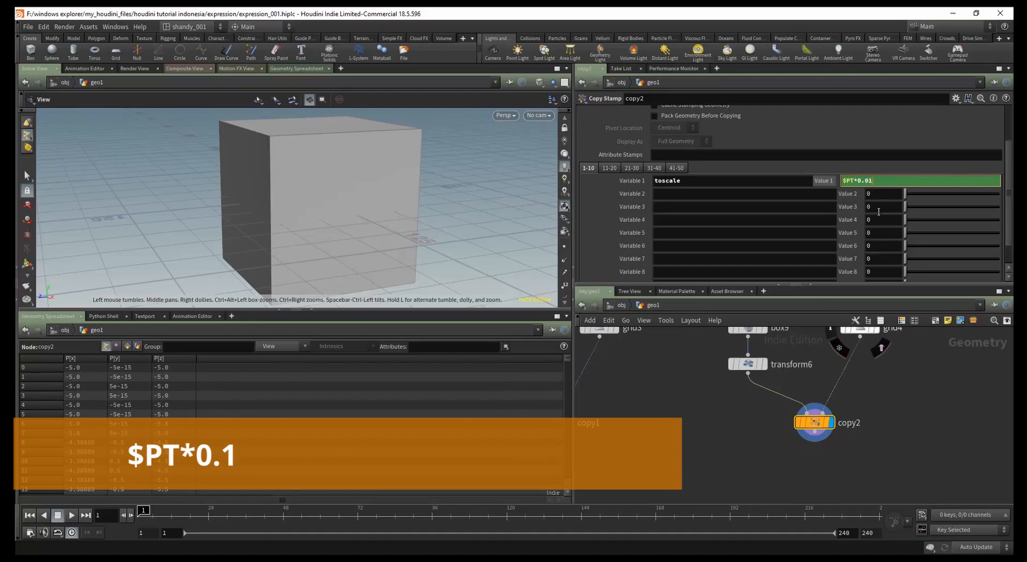
text(*0.1)
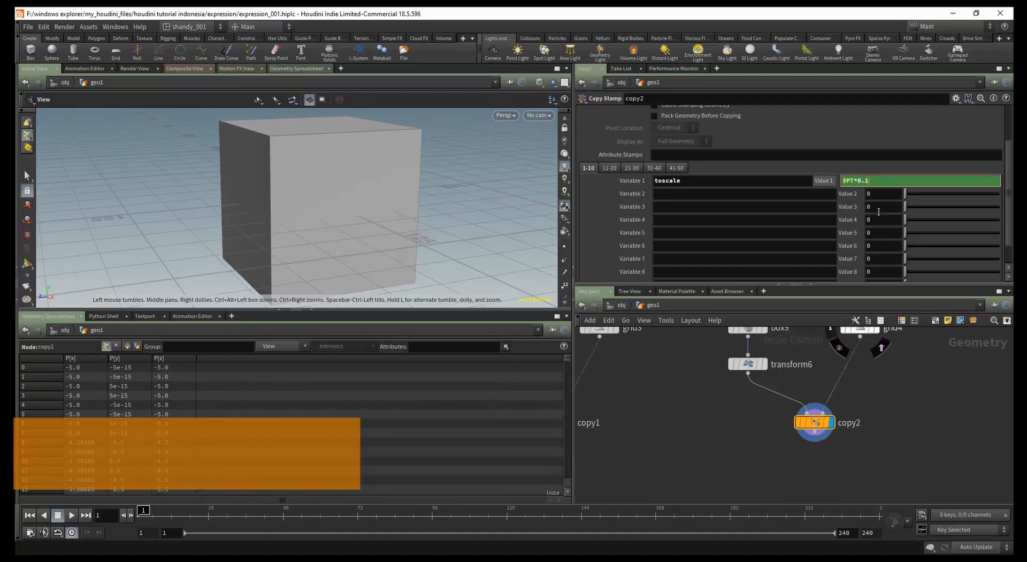
key(Return)
key(f)
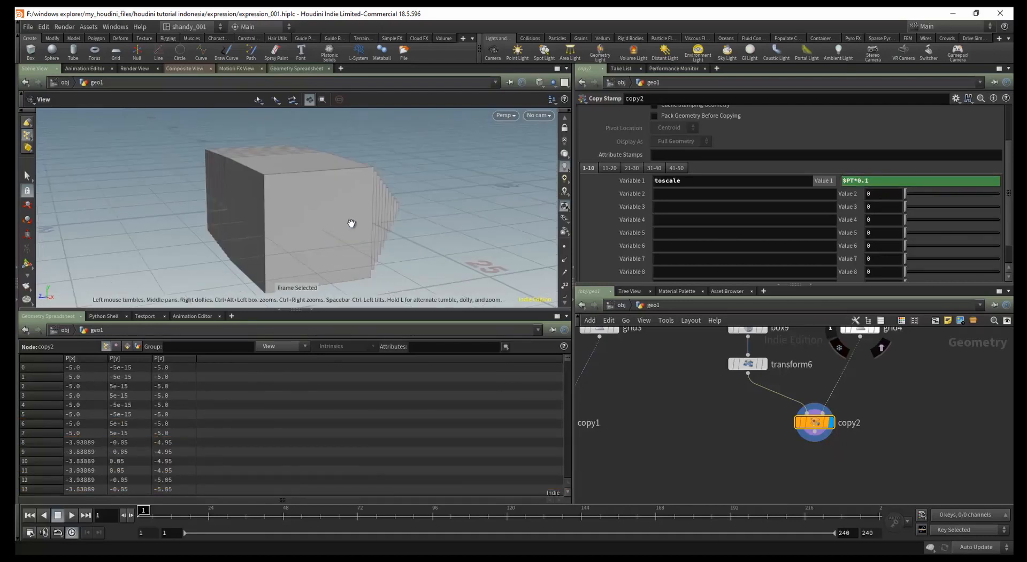
drag(351, 222, 422, 201)
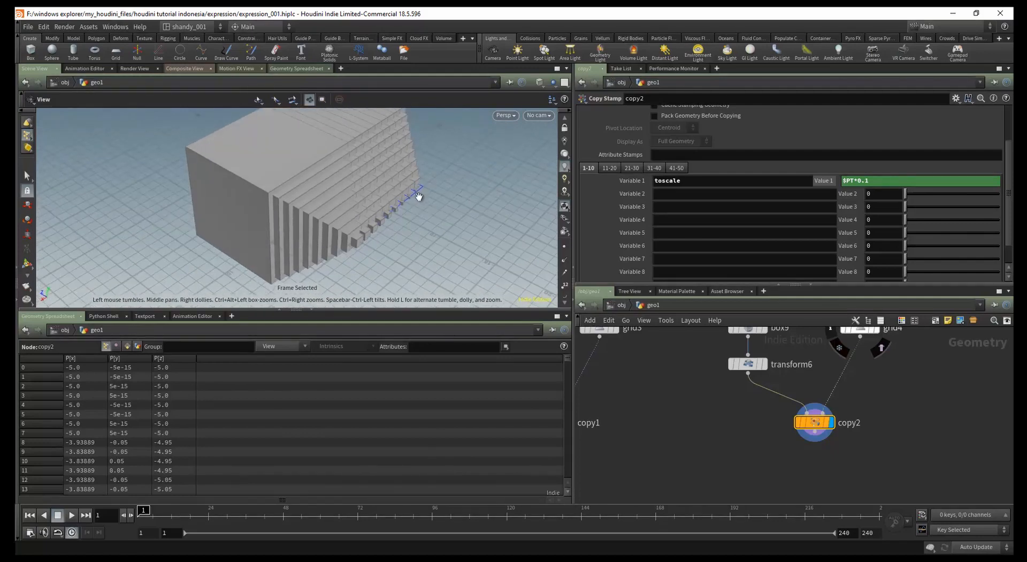
- Reduce copy2's toscale stamp value to $PT*0.01 and view the boxes growing across the grid
click(864, 181)
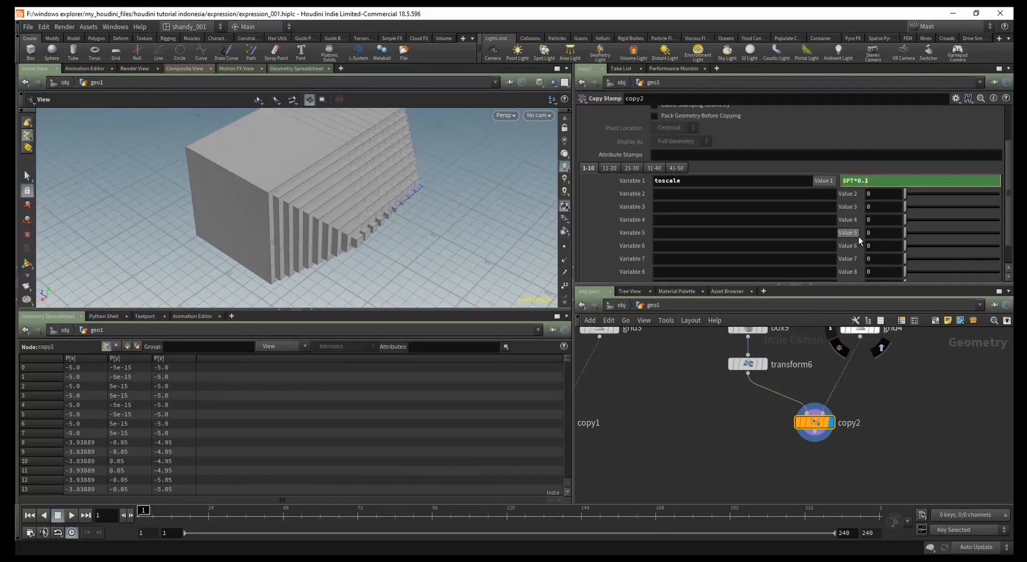
text(0)
key(Return)
drag(364, 219, 467, 195)
scroll(468, 194, up, 5)
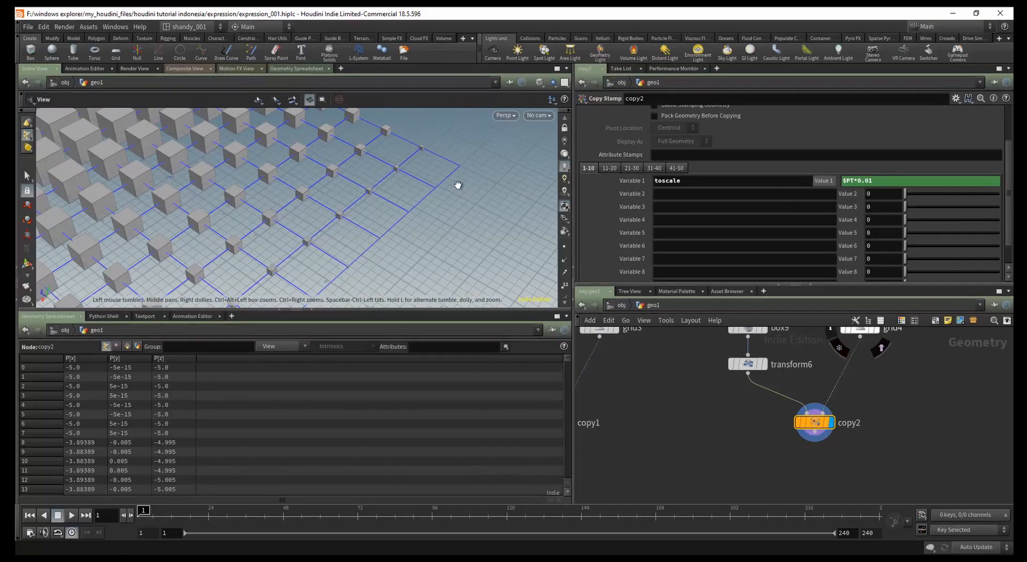
drag(402, 213, 424, 184)
scroll(424, 196, down, 3)
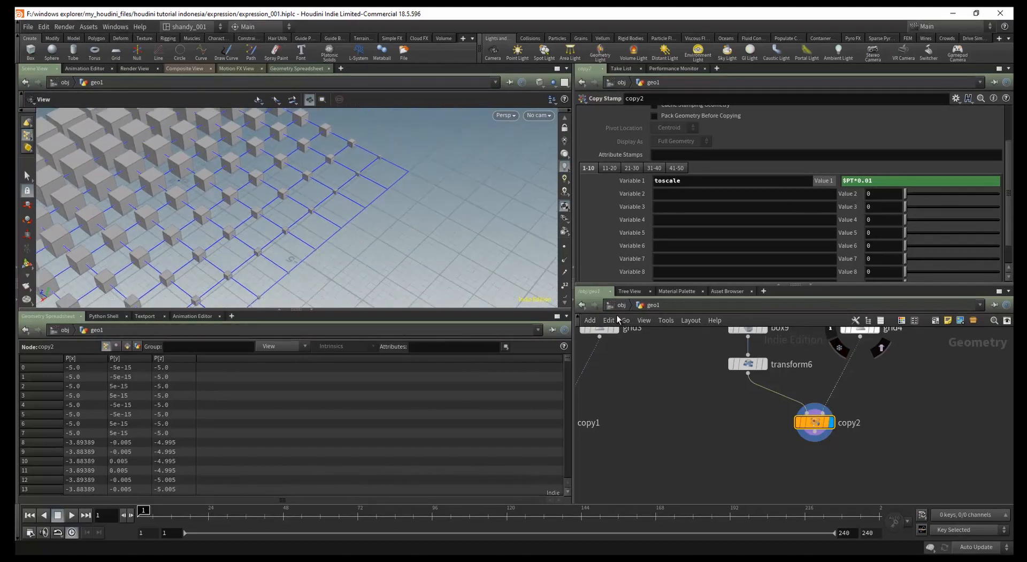
- Set both the rows and columns of grid4 to 5
middle_drag(889, 383, 836, 442)
click(805, 385)
click(675, 191)
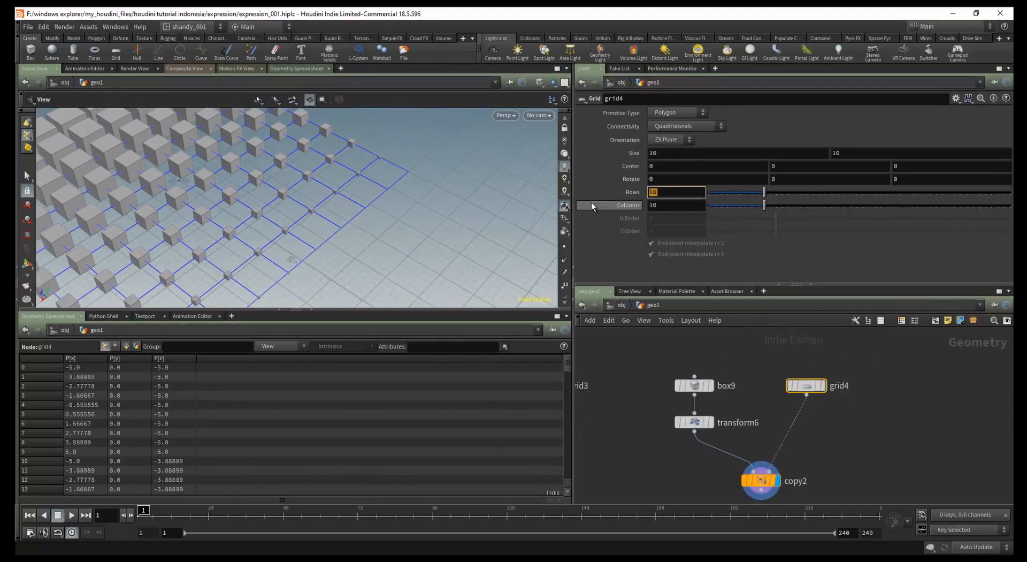
text(5)
key(Return)
scroll(221, 193, down, 4)
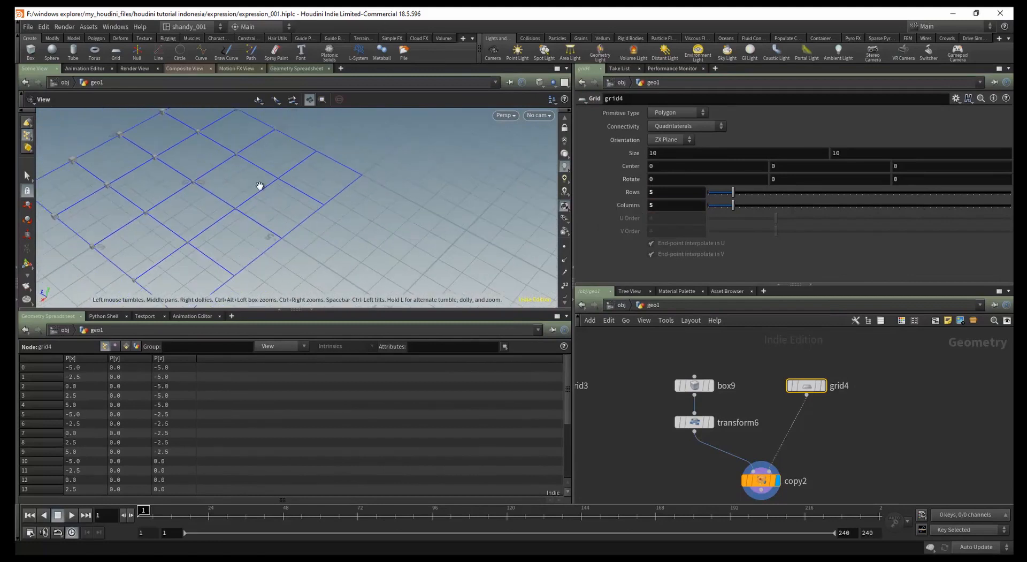
- Raise copy2's toscale stamp value to $PT*0.1 and view the progressively scaled boxes
middle_drag(800, 450, 796, 420)
click(758, 450)
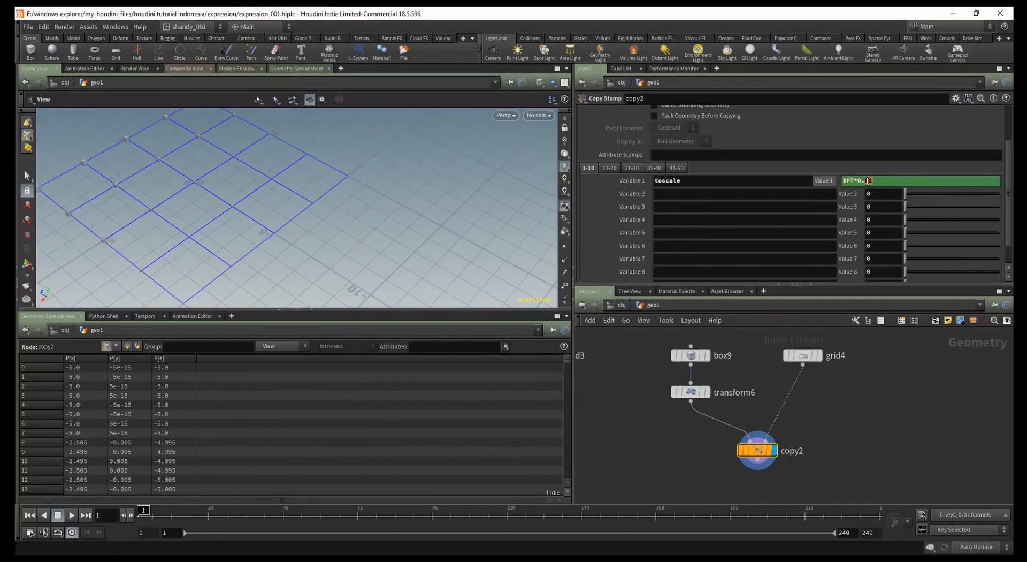
text(1)
key(Return)
drag(201, 202, 395, 225)
scroll(340, 178, up, 5)
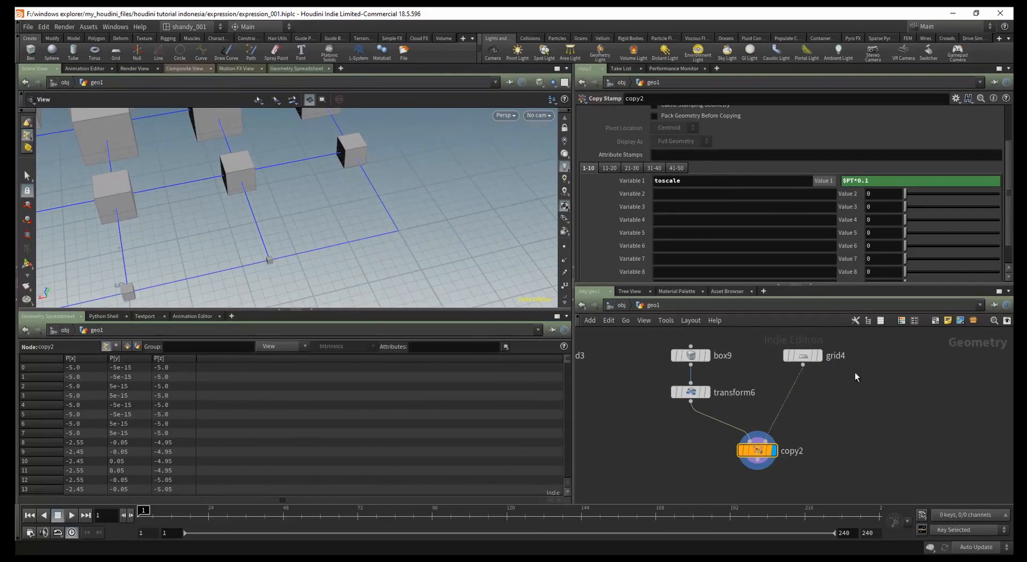
- Display grid4 with its point numbers and examine the numbering order across the grid
click(818, 355)
click(803, 355)
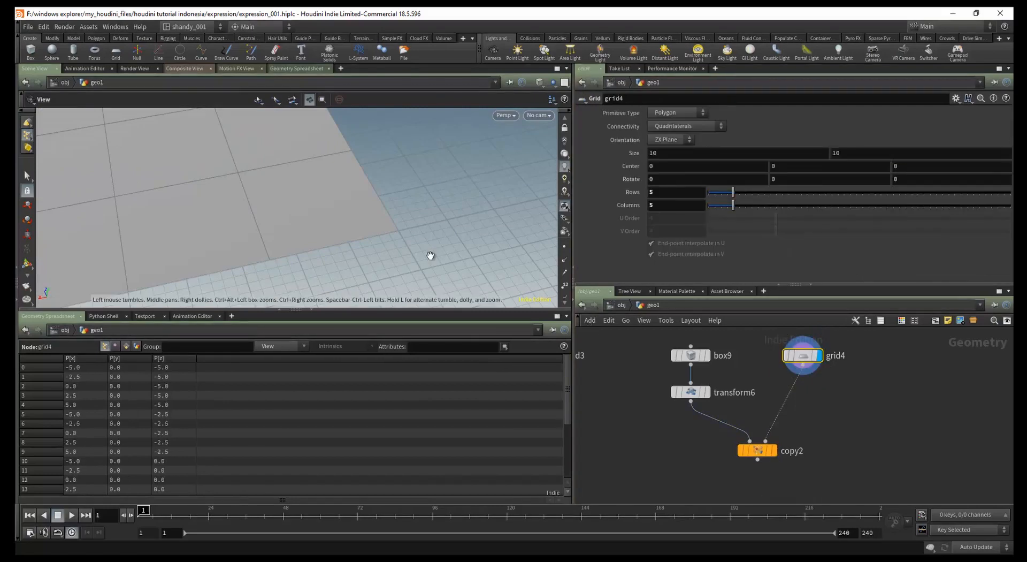
click(565, 259)
scroll(364, 235, down, 4)
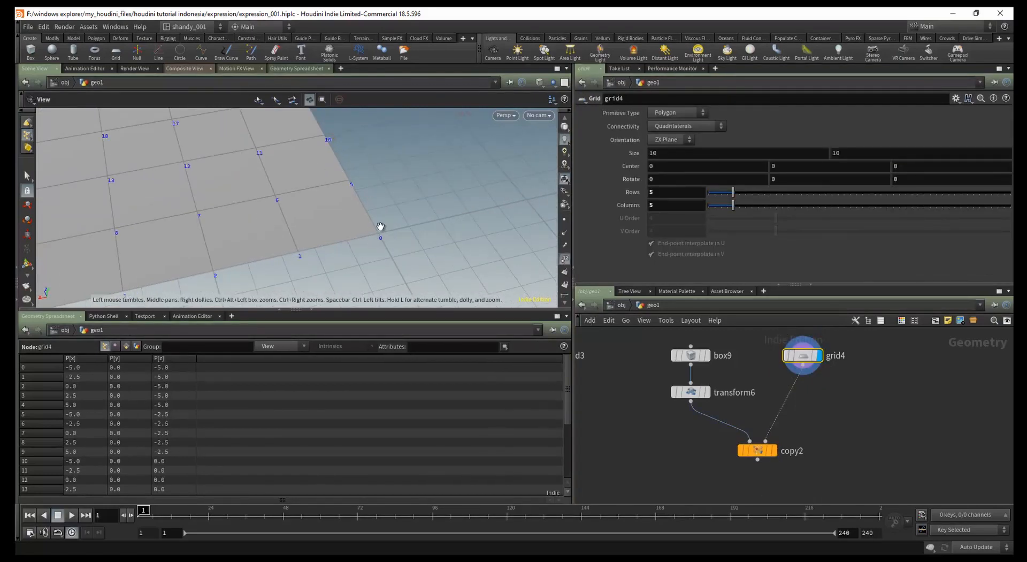
scroll(380, 226, down, 5)
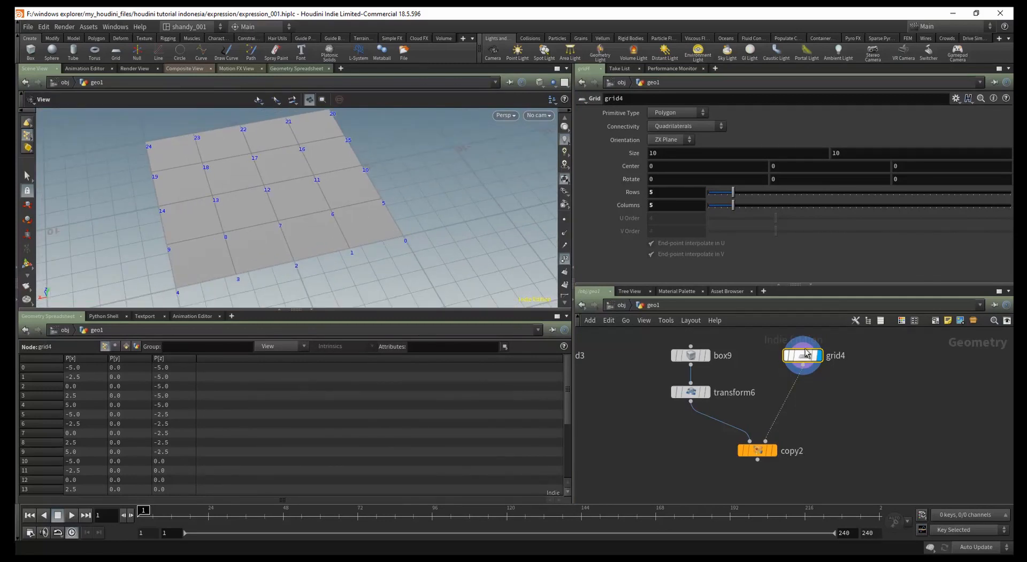
mouse_move(803, 360)
mouse_move(768, 451)
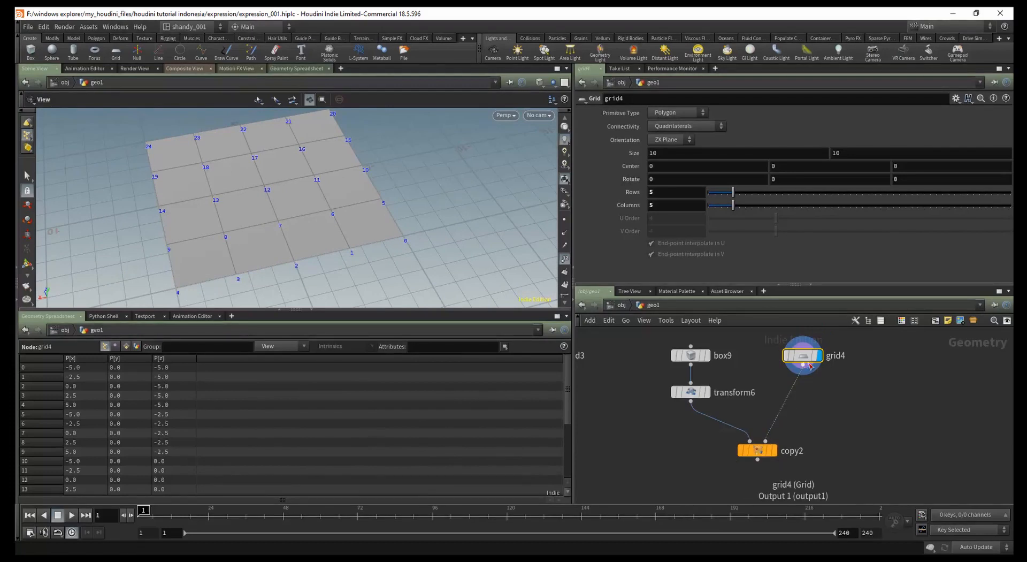
middle_drag(390, 241, 394, 236)
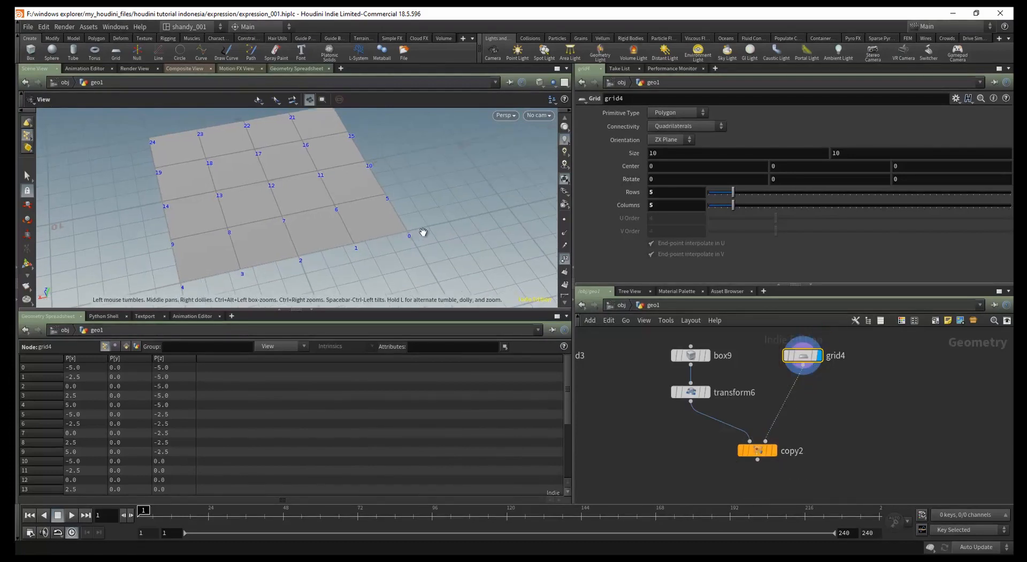
drag(204, 259, 405, 248)
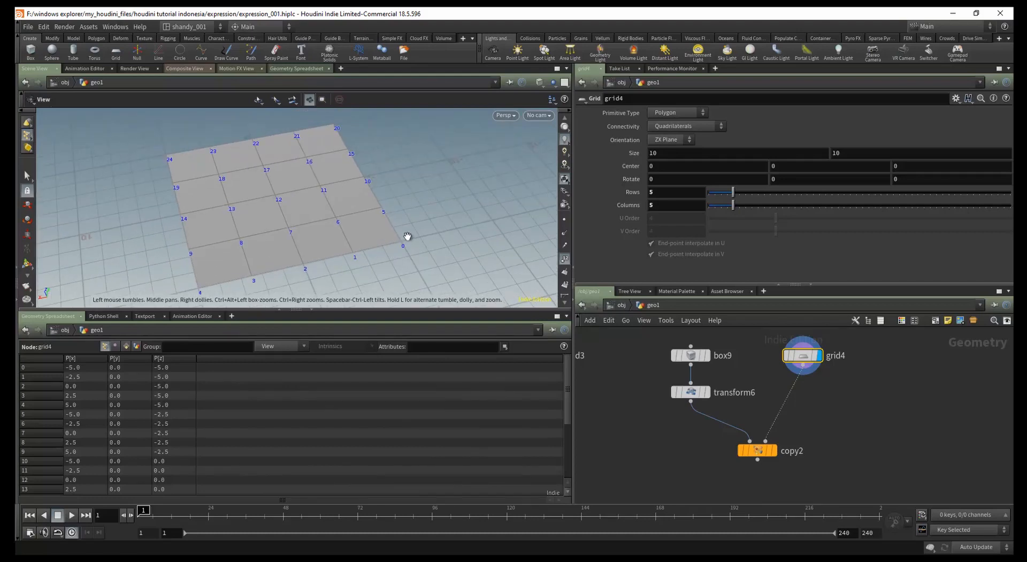
- Display copy2 again and hide the point numbers to compare box sizes with the point order
click(772, 450)
scroll(376, 234, up, 3)
click(565, 259)
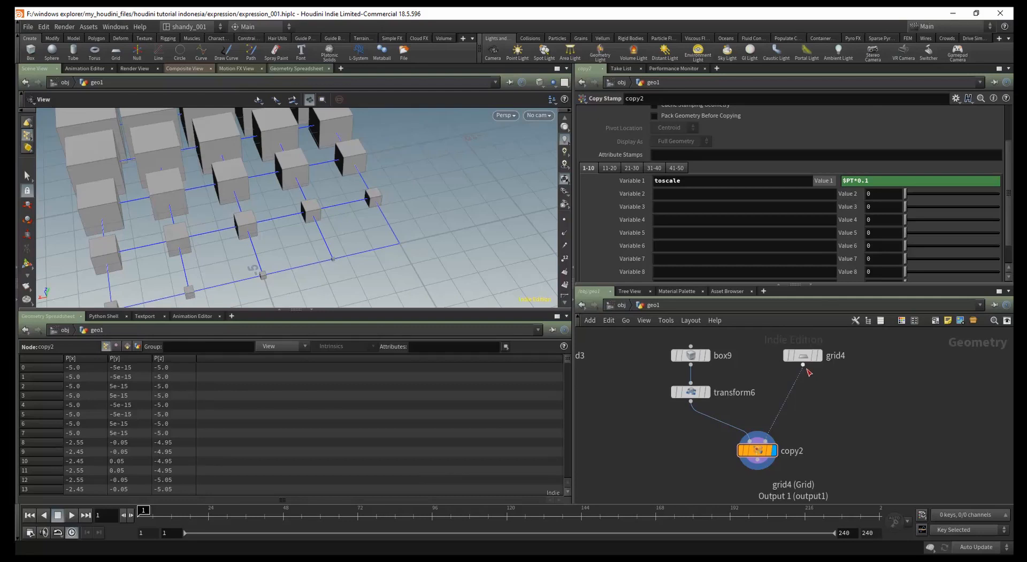
- Insert a Sort node between grid4 and copy2 and display its output
key(Tab)
text(sort)
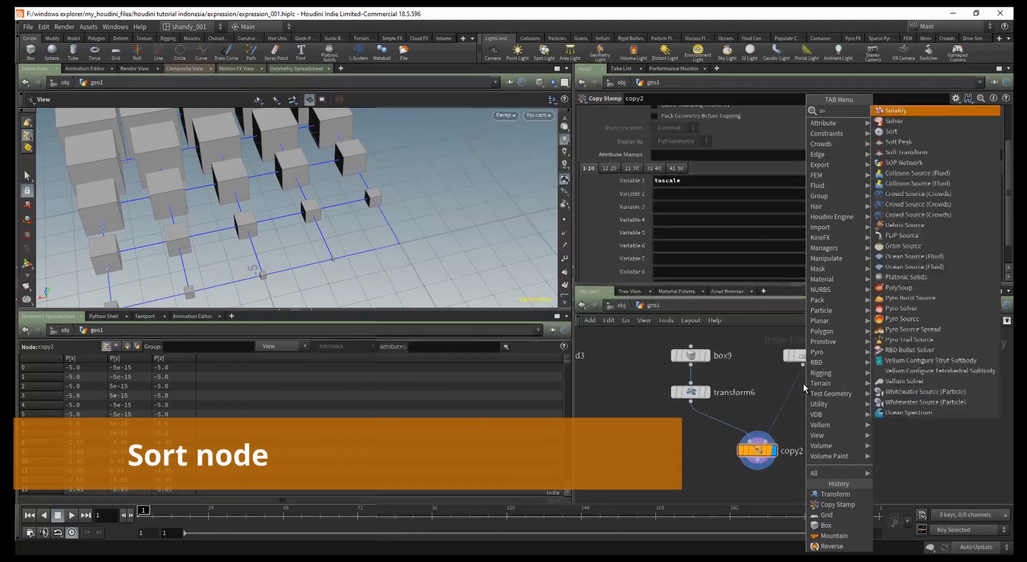
key(Return)
click(804, 389)
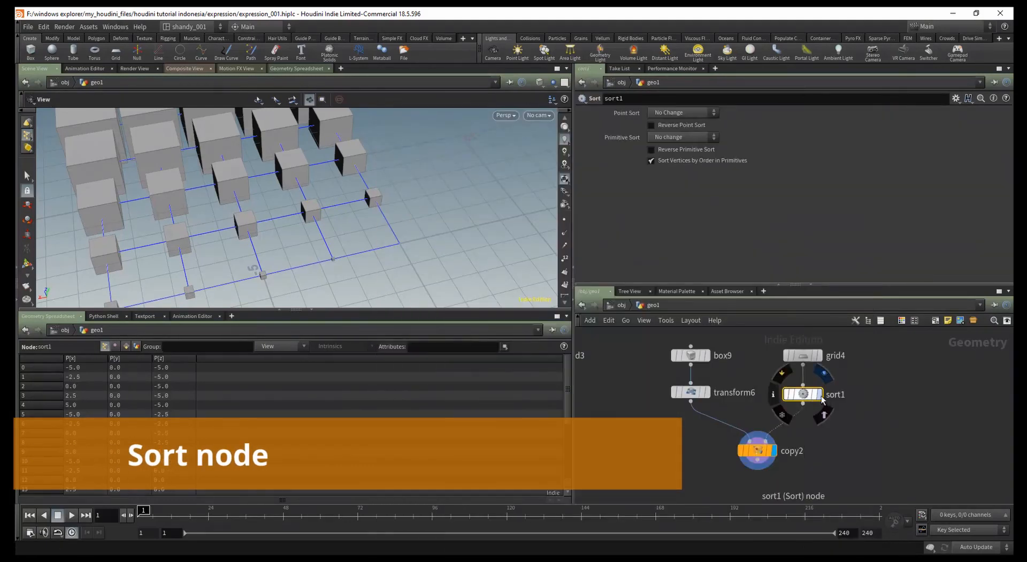
click(818, 400)
drag(820, 402, 820, 394)
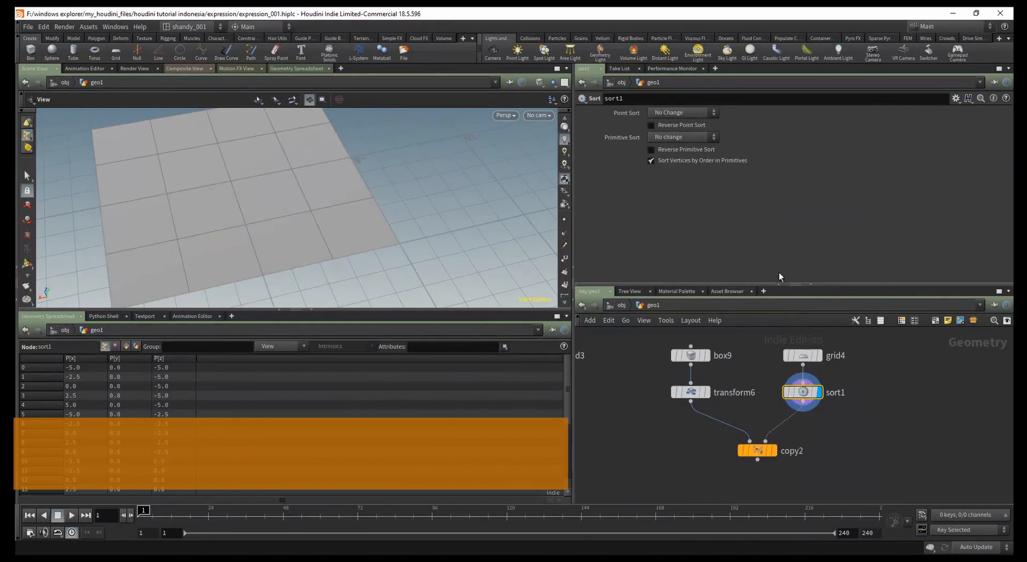
- Set sort1's Point Sort to Random and check the shuffled order with point numbers shown
click(677, 114)
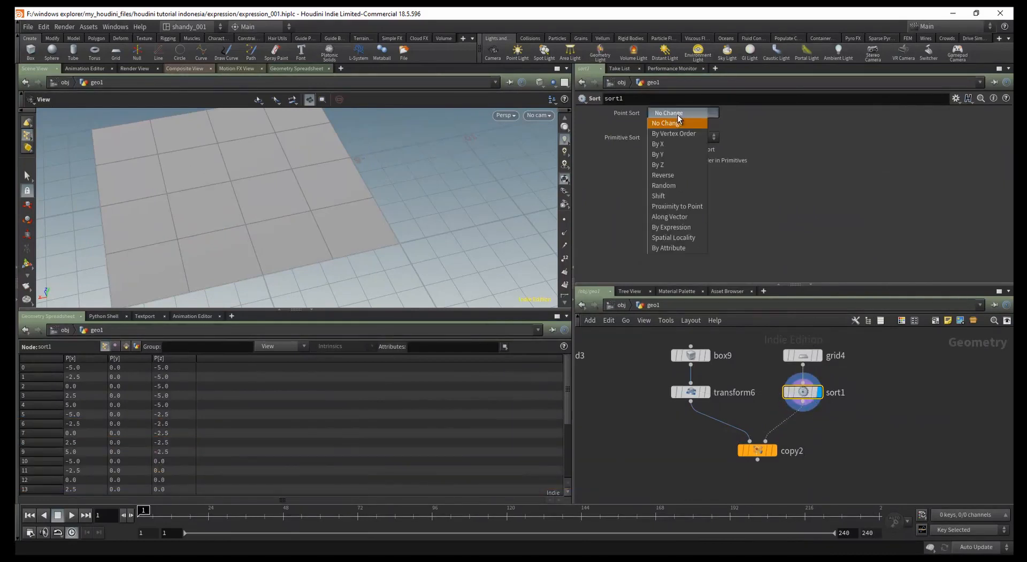
click(666, 186)
click(565, 259)
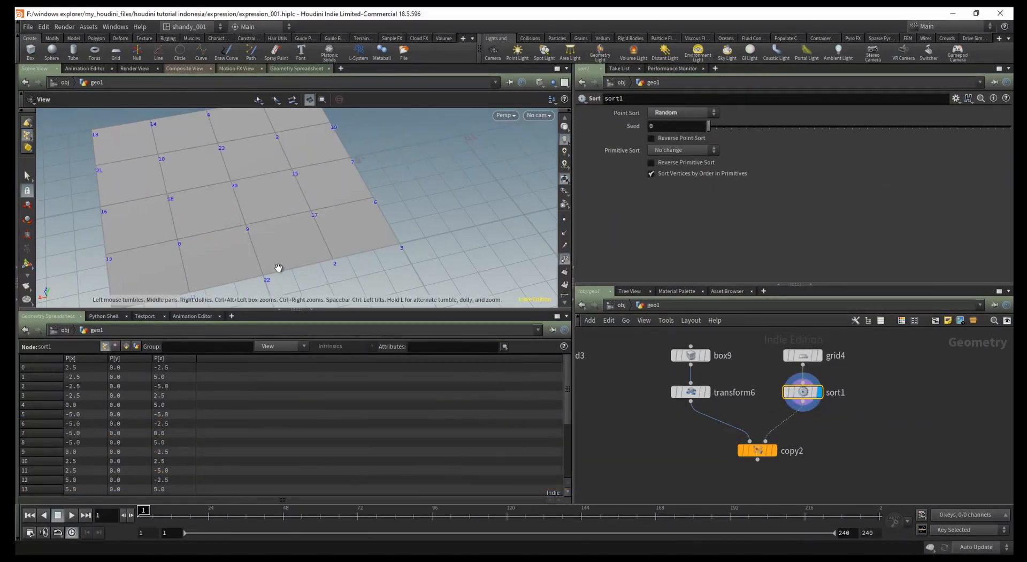
middle_drag(225, 190, 262, 235)
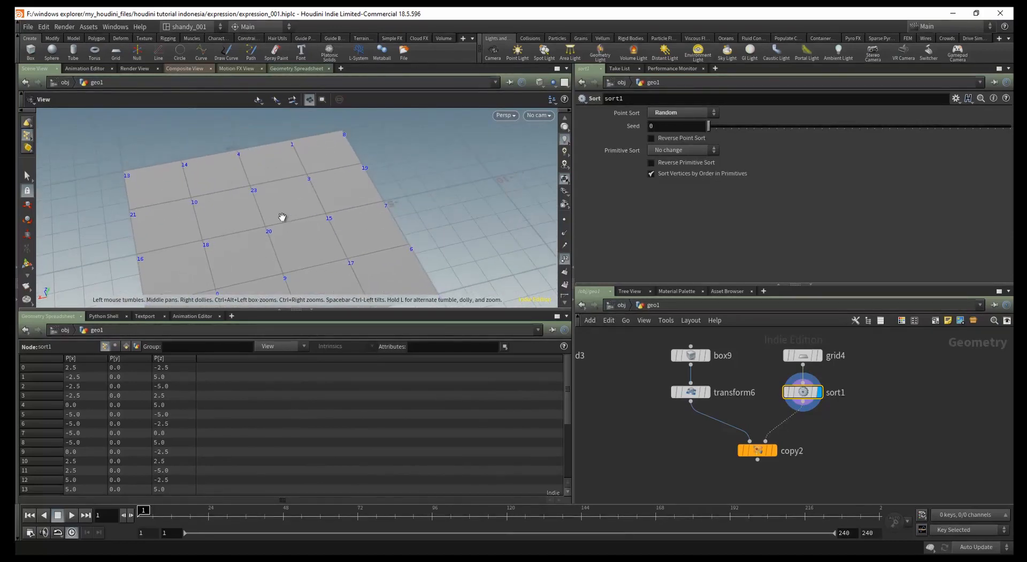
middle_drag(331, 244, 350, 175)
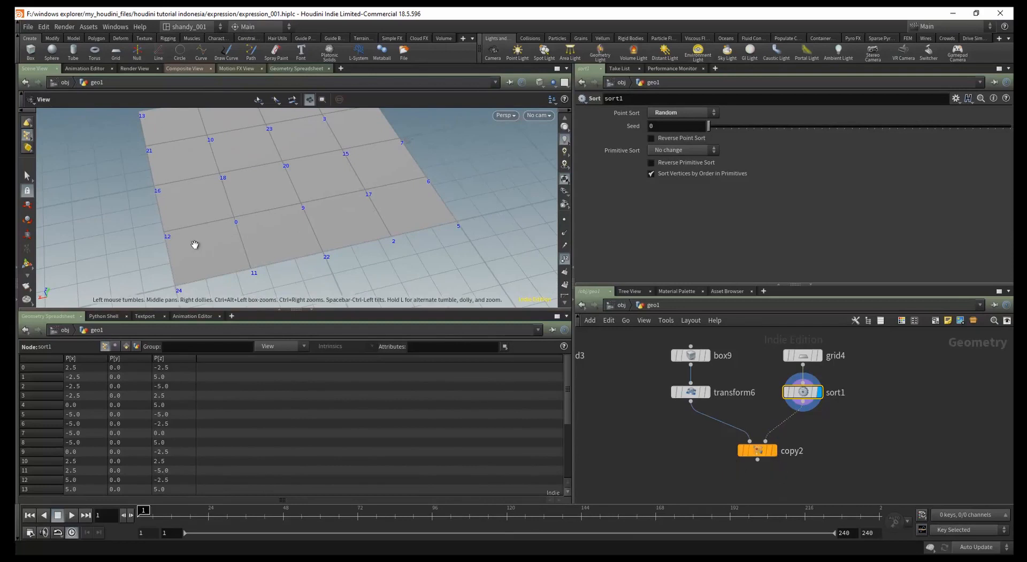
- Hide the point numbers, display copy2 and view the box sizes produced by the random point order
click(564, 258)
click(773, 451)
drag(161, 257, 245, 244)
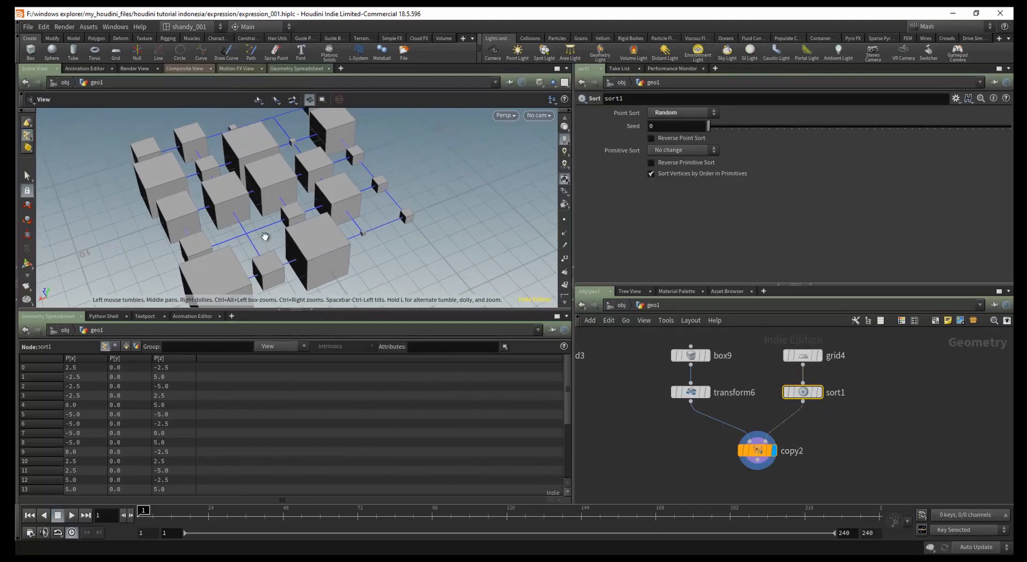
scroll(289, 246, down, 4)
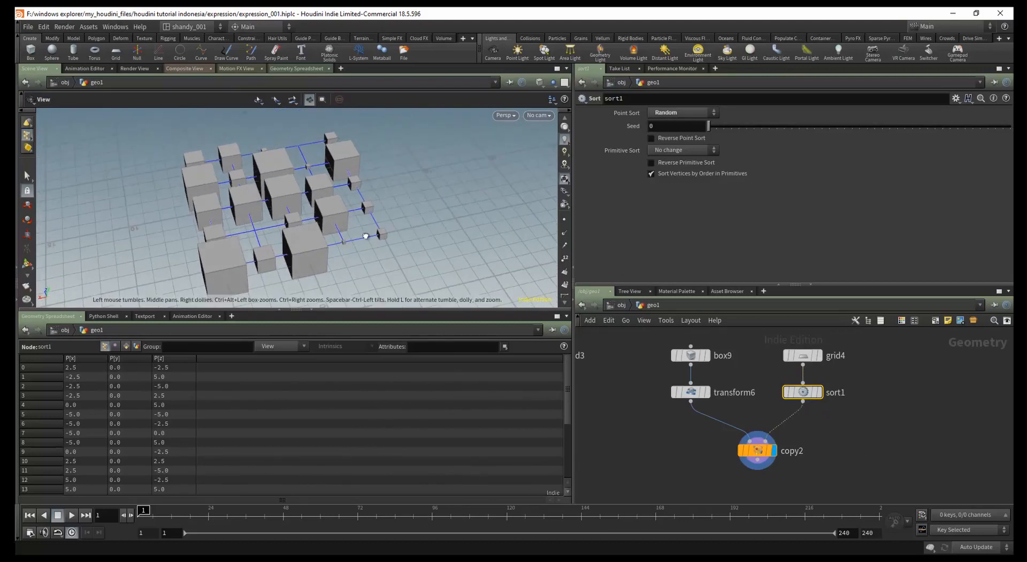
drag(367, 236, 323, 225)
scroll(926, 462, down, 4)
- Duplicate the box8, transform5, grid3 and copy1 setup beside the copy2 network and display the new copy3
middle_drag(912, 445, 939, 443)
scroll(824, 429, up, 1)
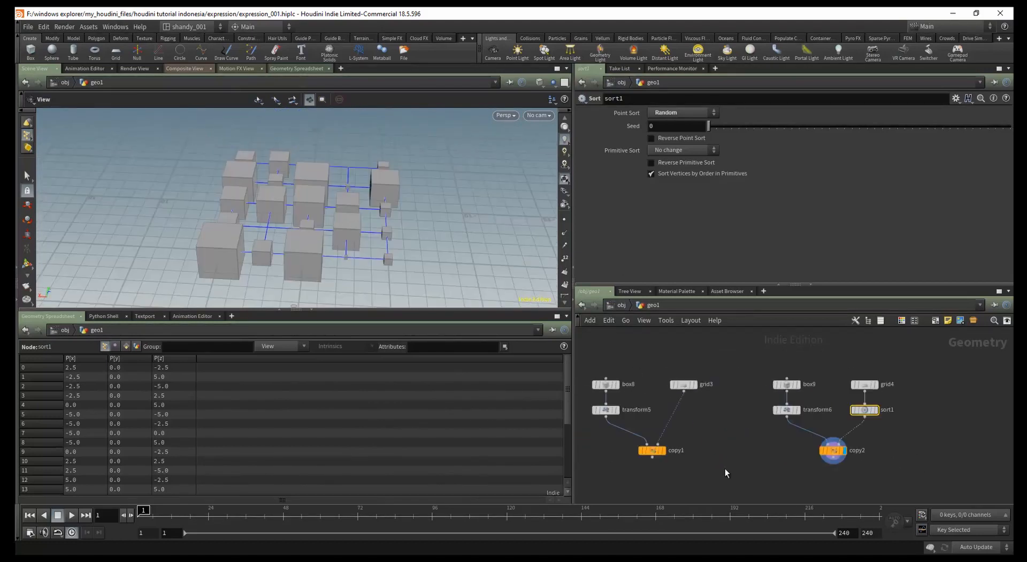
drag(714, 463, 592, 369)
scroll(669, 449, down, 3)
middle_drag(710, 466, 669, 455)
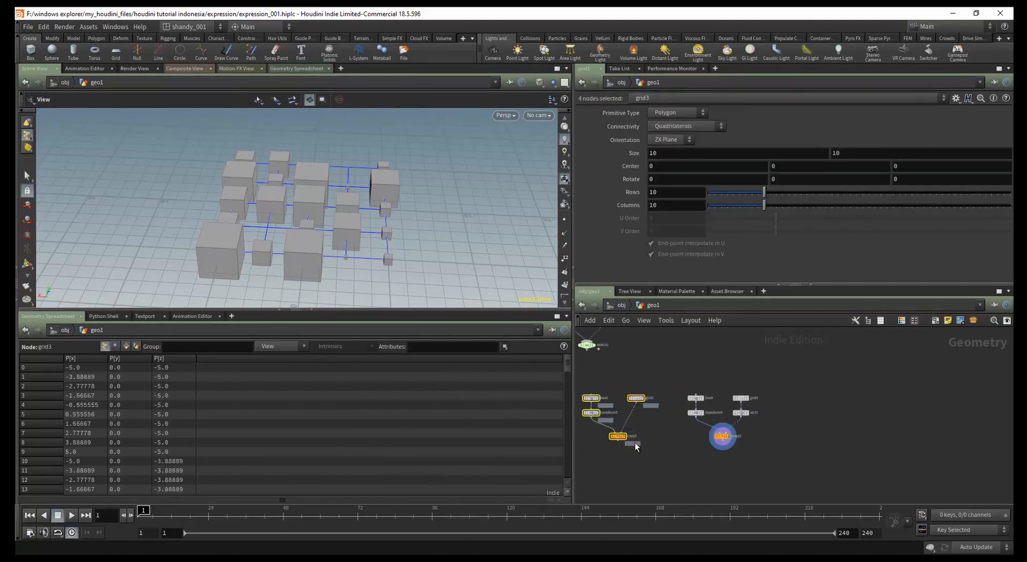
alt+drag(622, 436, 838, 438)
click(831, 435)
scroll(834, 436, up, 2)
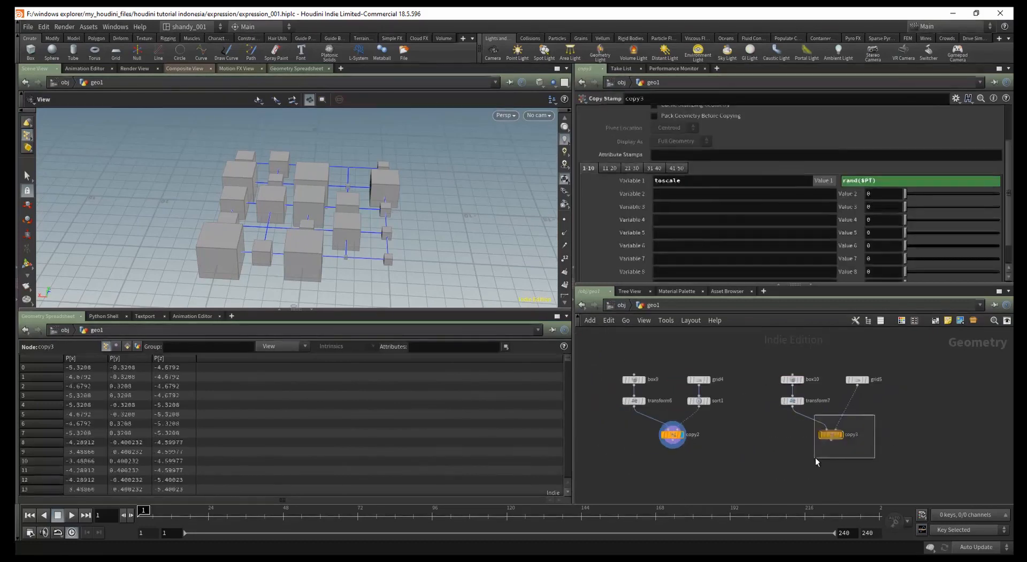
key(r)
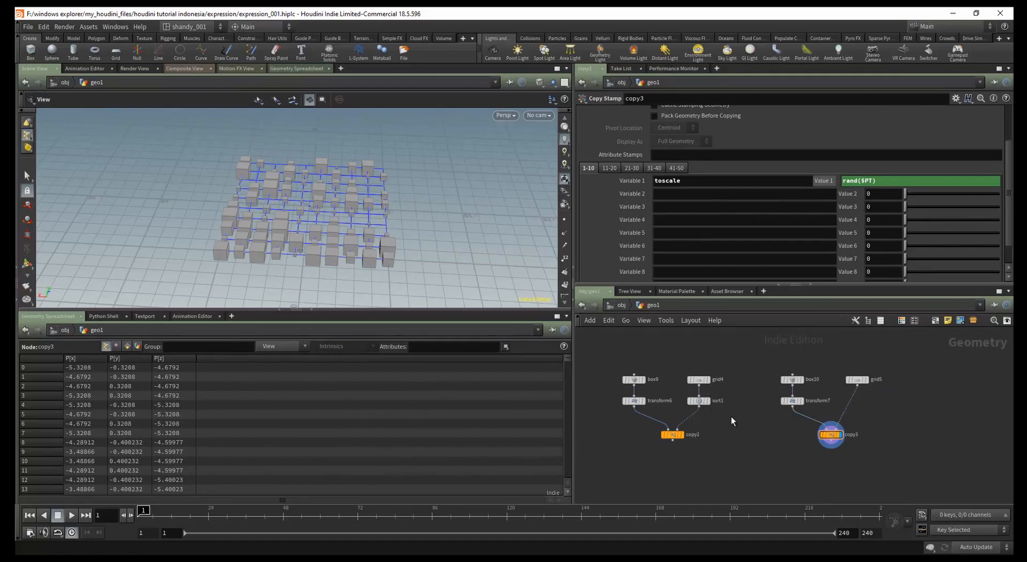
- Jump to quickmark 2, examine the stamp expression of copy3 in the expression network, and return to geo1
key(2)
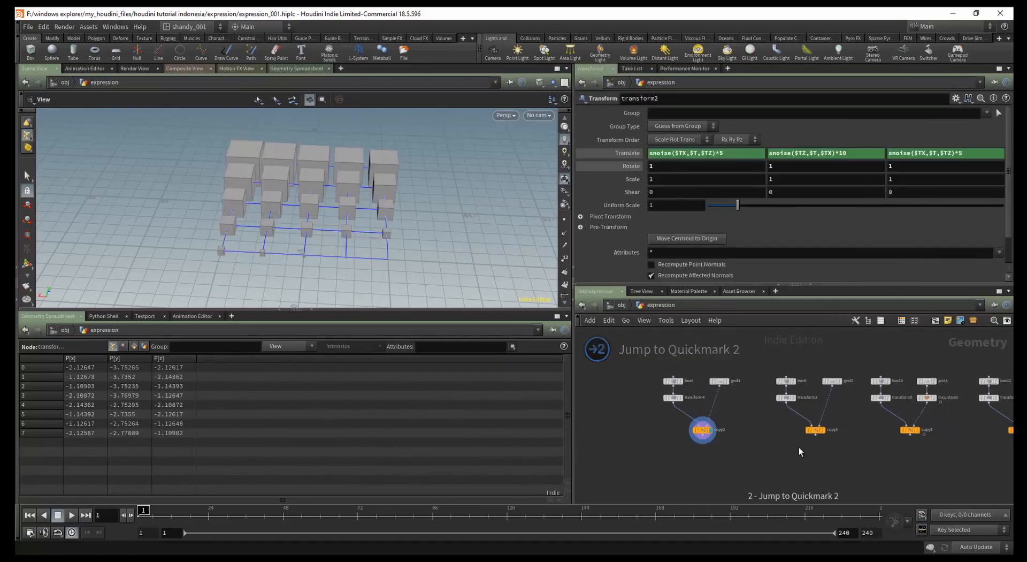
middle_drag(854, 422, 790, 452)
scroll(789, 452, up, 2)
click(813, 419)
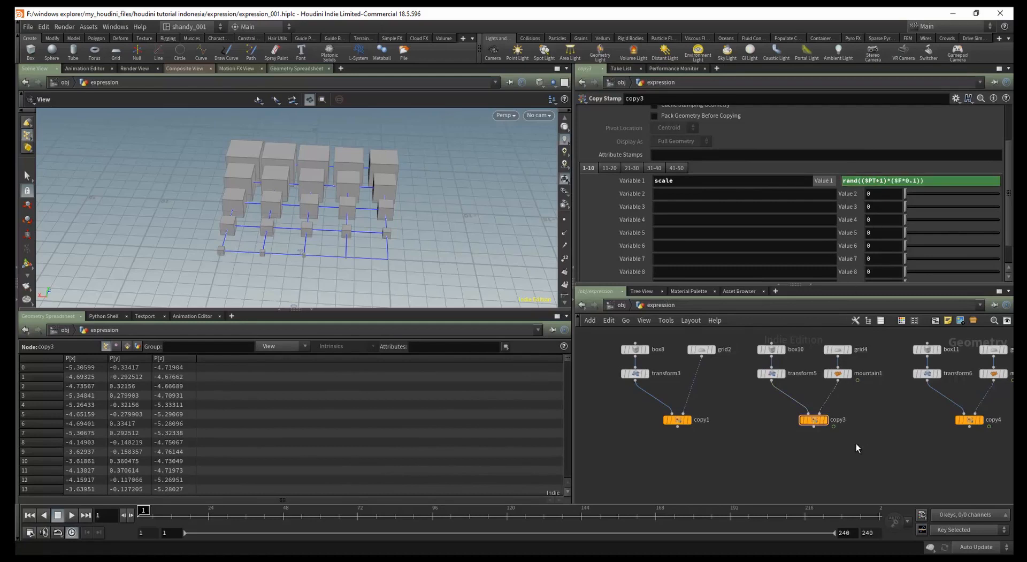
key(1)
- In geo1, set the toscale stamp value of copy3 to the expression rand($PT*$F)
drag(856, 416, 856, 416)
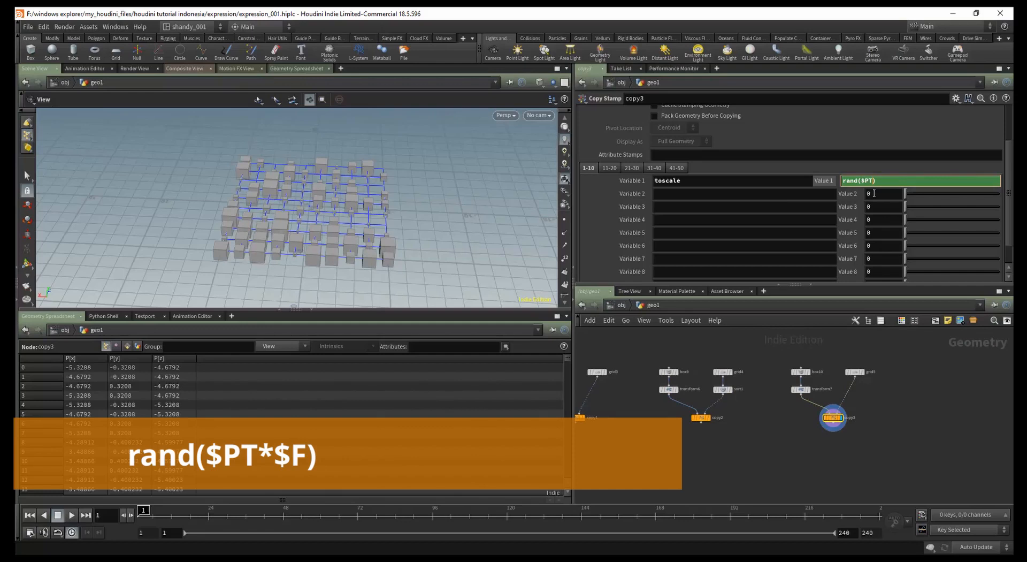
text(*($F*0.1))
key(Right)
key(BackSpace)
key(BackSpace)
key(BackSpace)
key(BackSpace)
key(BackSpace)
key(BackSpace)
key(BackSpace)
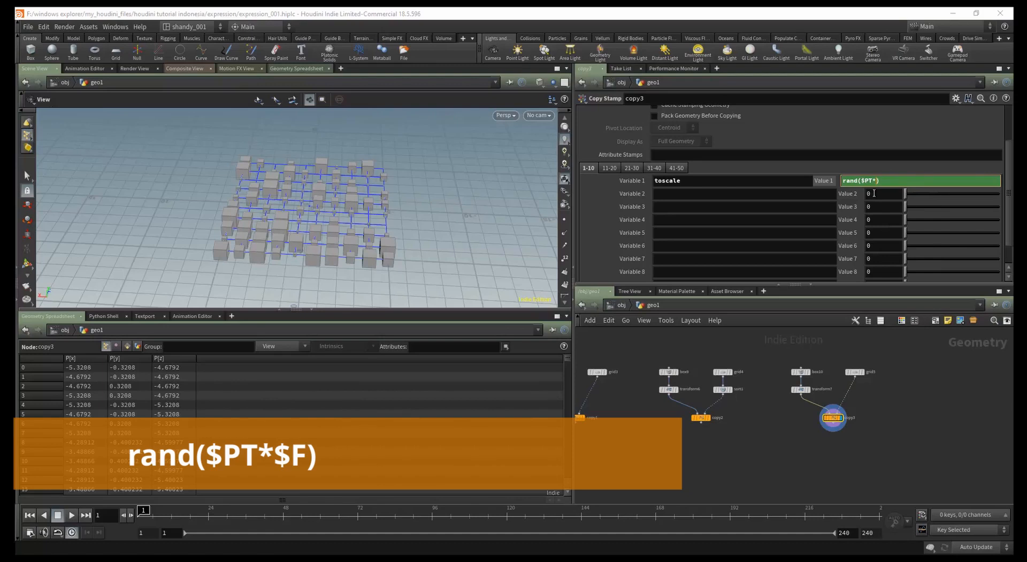
text($F)
key(Return)
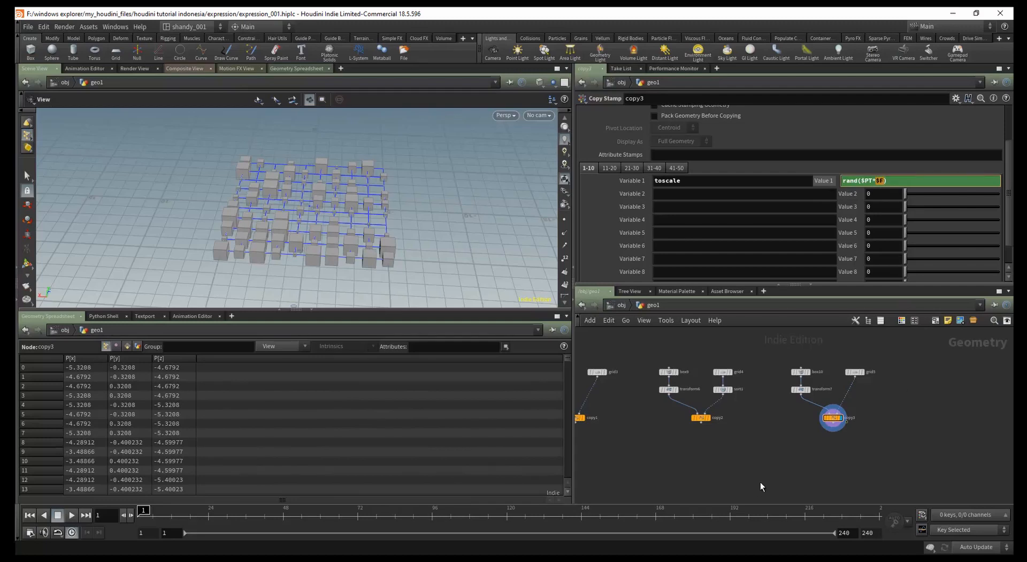
- Play the animation, check how the box scales change per frame, and return to frame 1
click(66, 517)
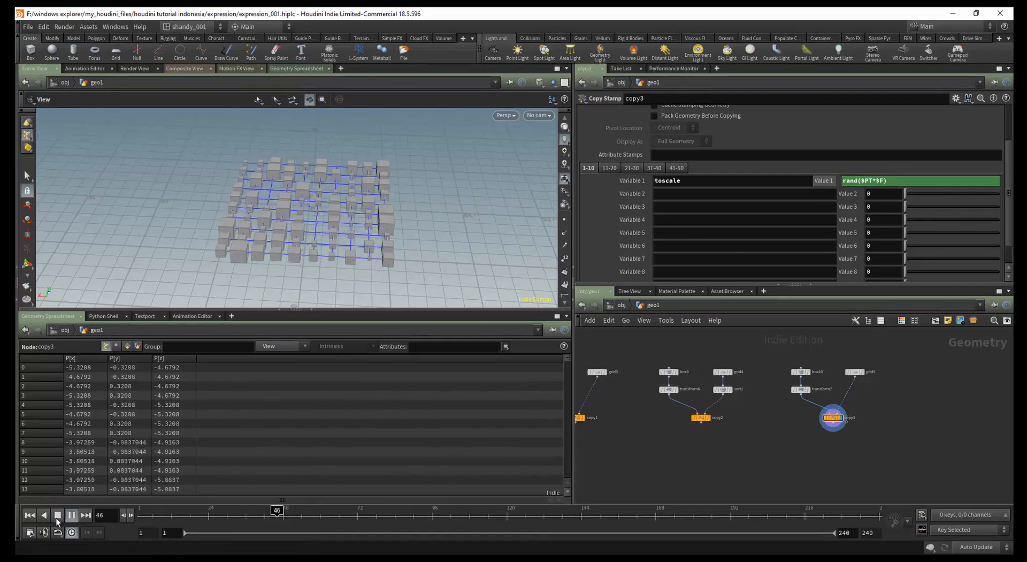
click(56, 518)
scroll(325, 262, up, 4)
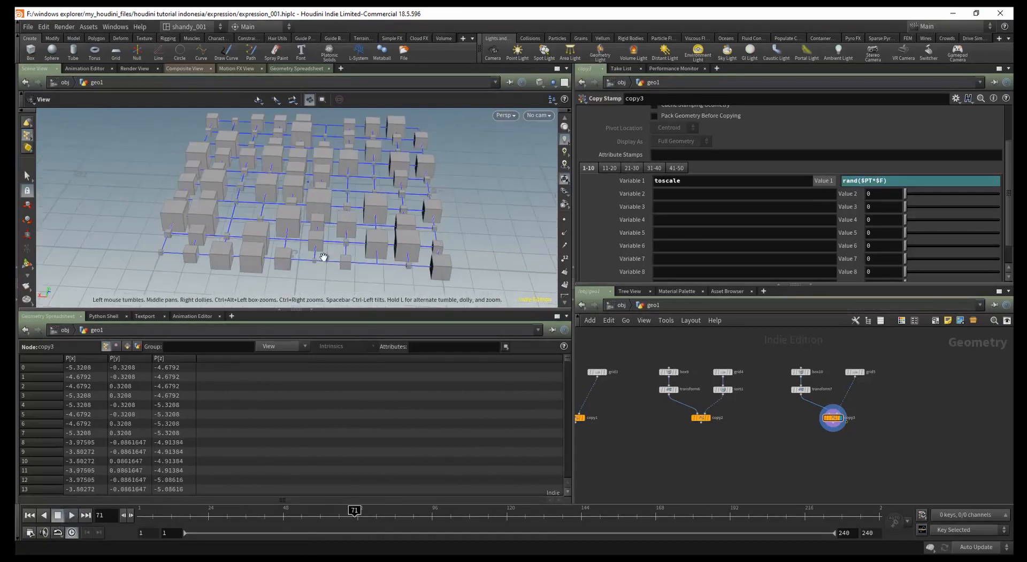
drag(332, 258, 340, 256)
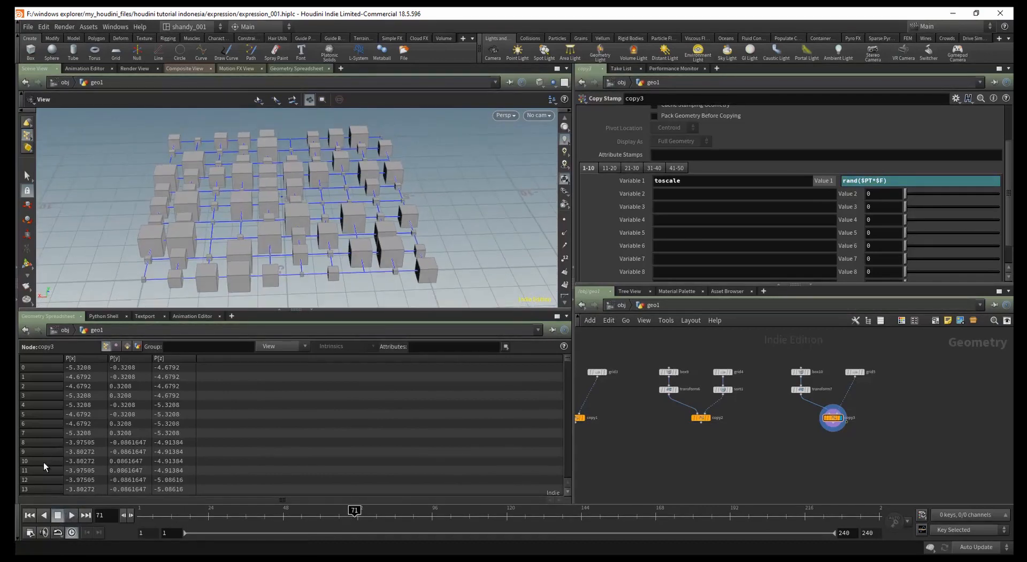
key(Left)
key(Left)
key(Left)
key(Left)
click(30, 515)
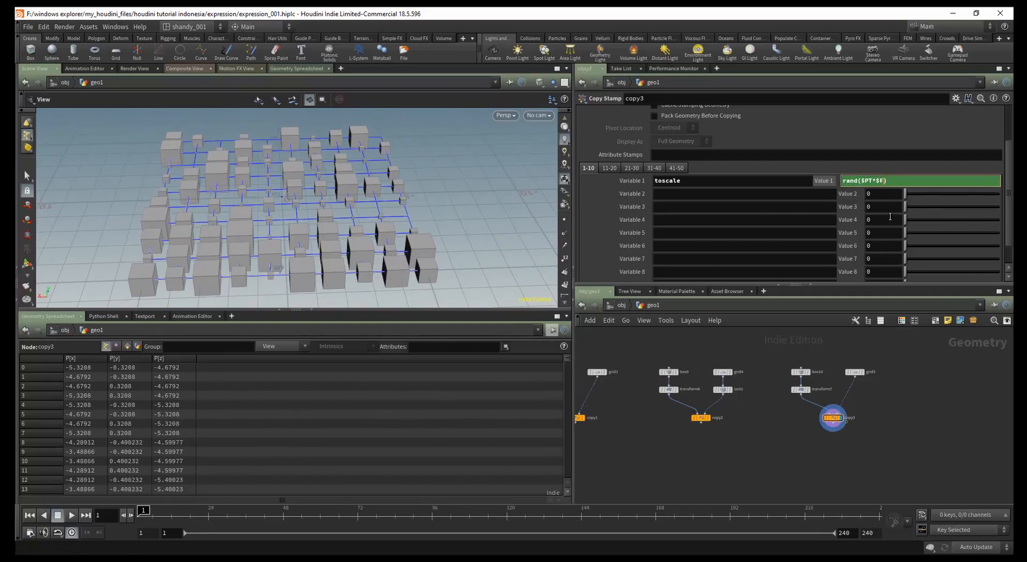
- Extend copy3's toscale expression to rand($PT*$F*0.1)
text(1)
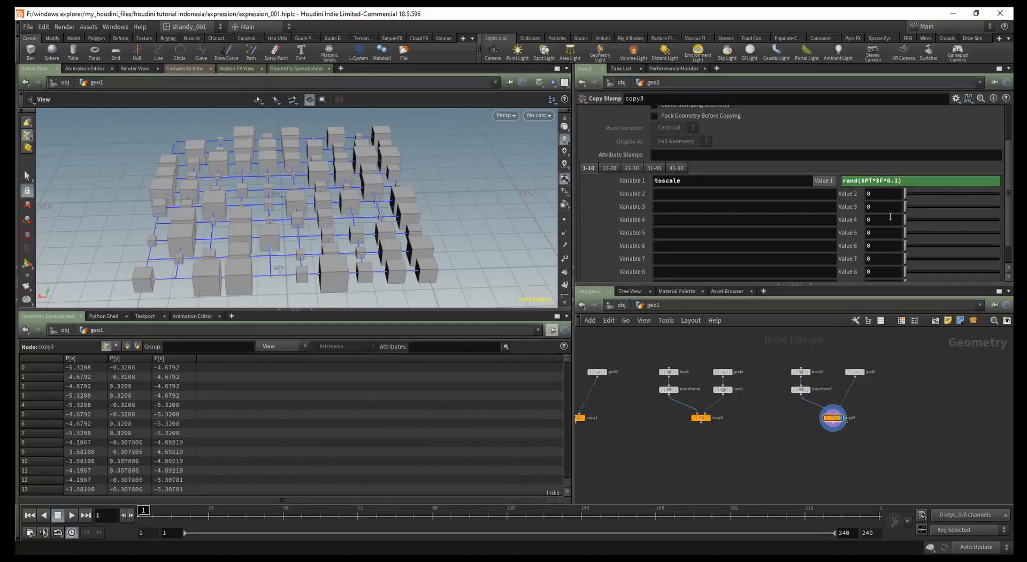
double_click(881, 181)
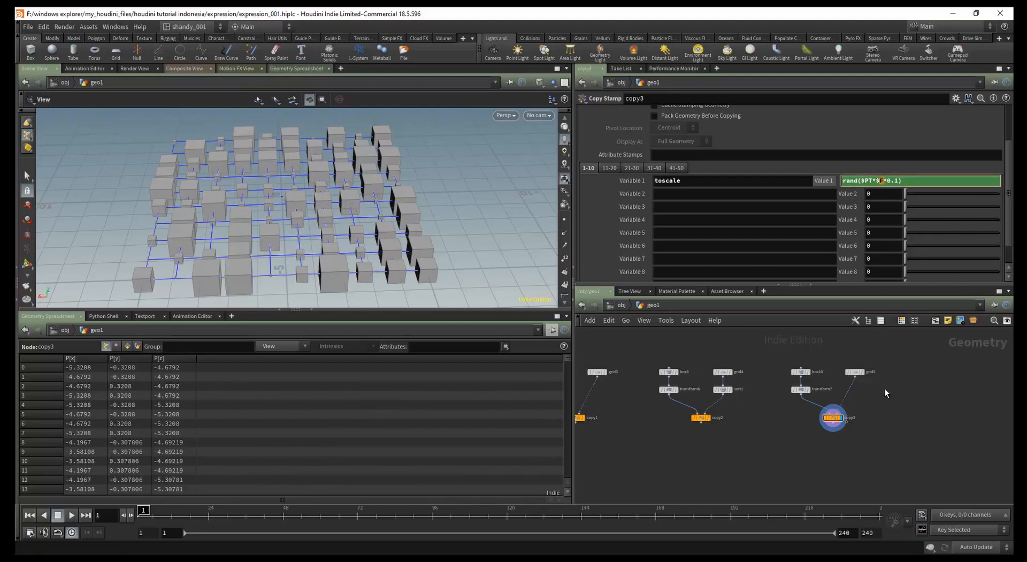
- Advance through the first frames one by one and back to frame 1 to examine the box scale changes
key(Right)
key(Right)
key(Right)
key(Right)
key(Right)
key(Right)
key(Right)
key(Right)
key(Right)
key(Right)
key(Right)
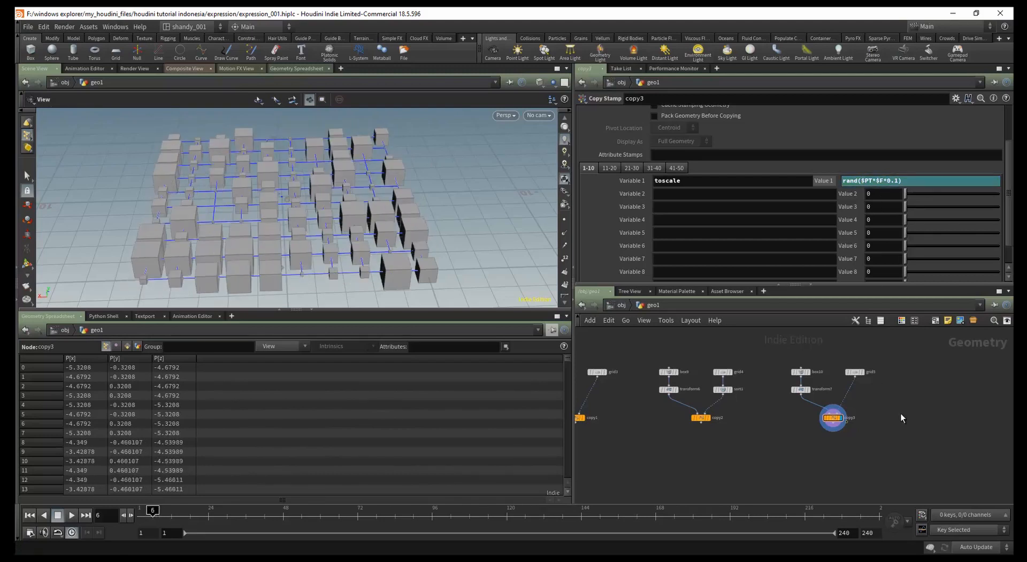
key(Left)
key(Left)
key(Left)
key(Left)
key(Left)
key(Left)
key(Left)
key(Left)
key(Left)
key(Left)
key(Left)
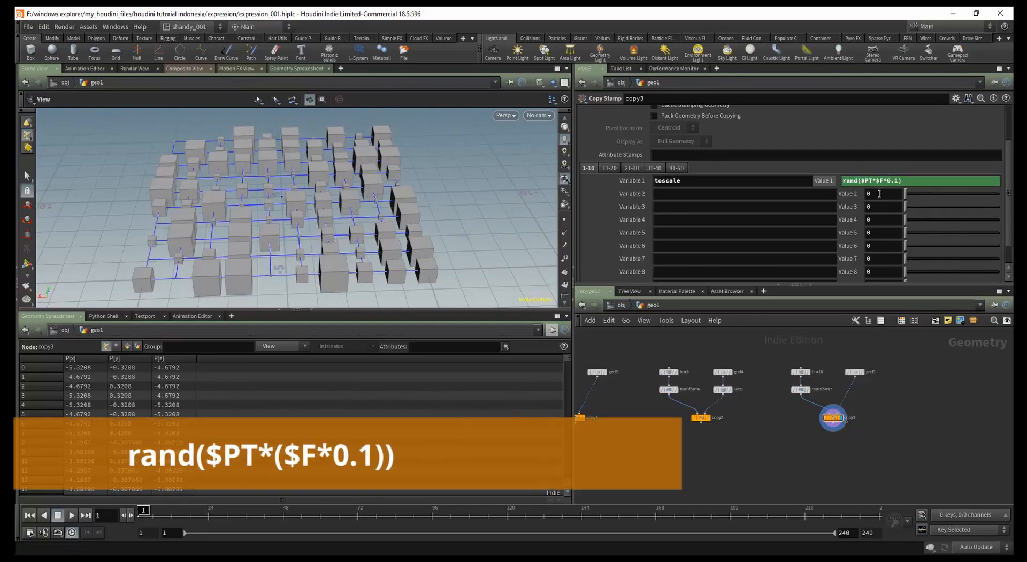
- Group the frame factor in brackets so copy3's toscale expression reads rand($PT*($F*0.1))
text(()
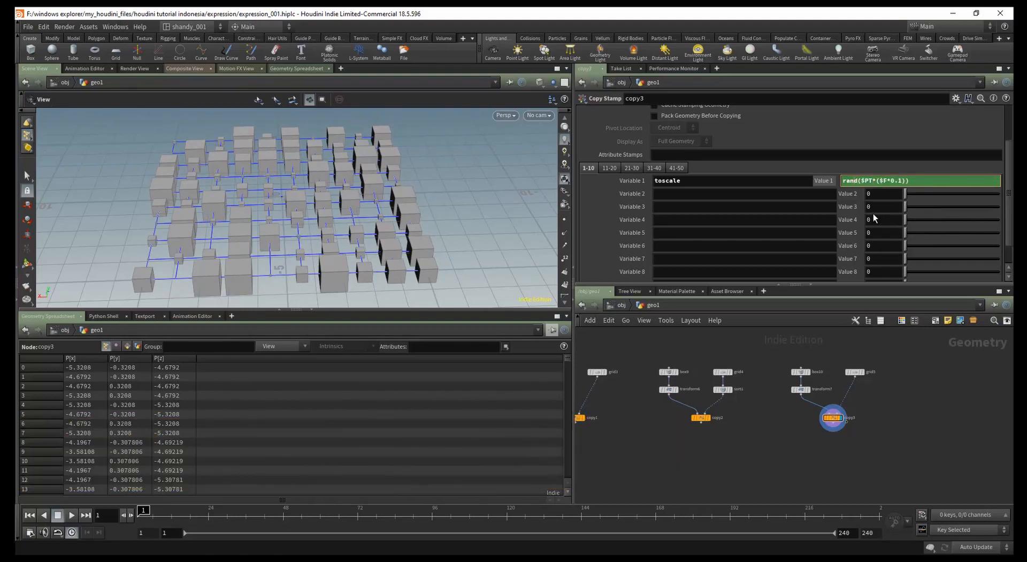
click(913, 429)
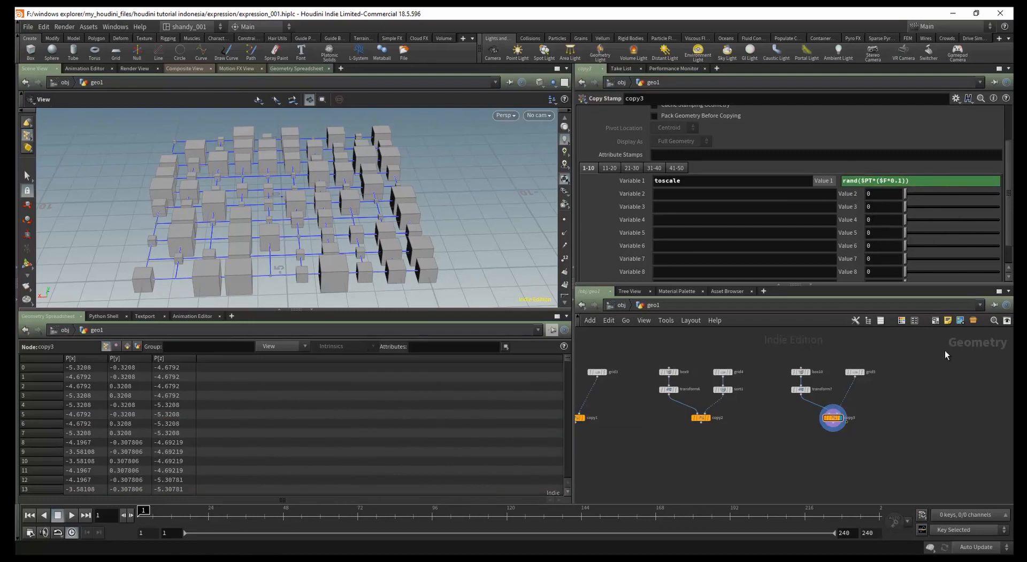
- Jump to quickmark 2, display copy4 of the expression network and examine the snoise part of its scale expression
middle_drag(957, 465, 934, 460)
scroll(901, 425, down, 3)
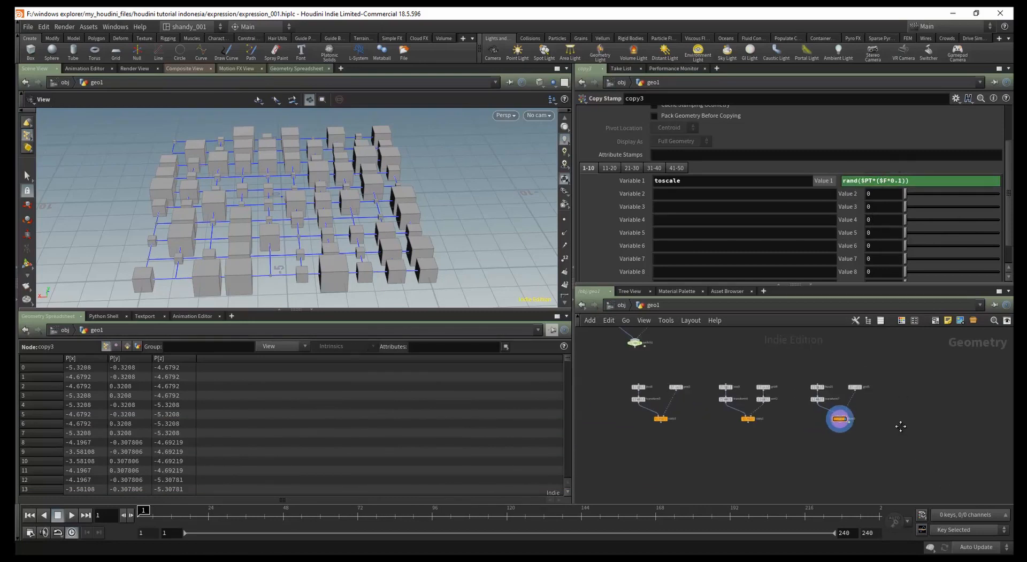
middle_drag(901, 424, 874, 428)
scroll(874, 428, up, 3)
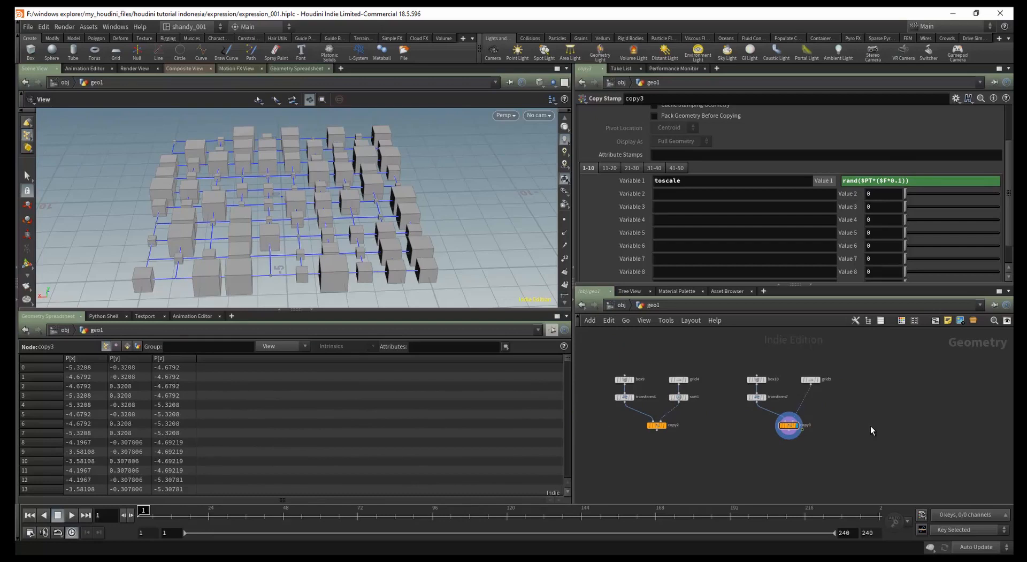
key(2)
click(809, 425)
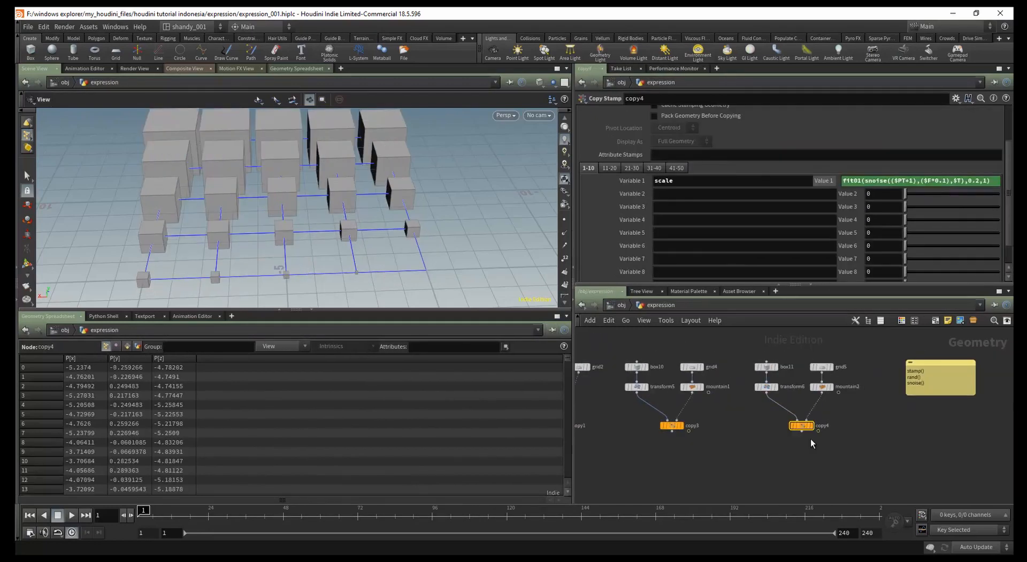
click(879, 181)
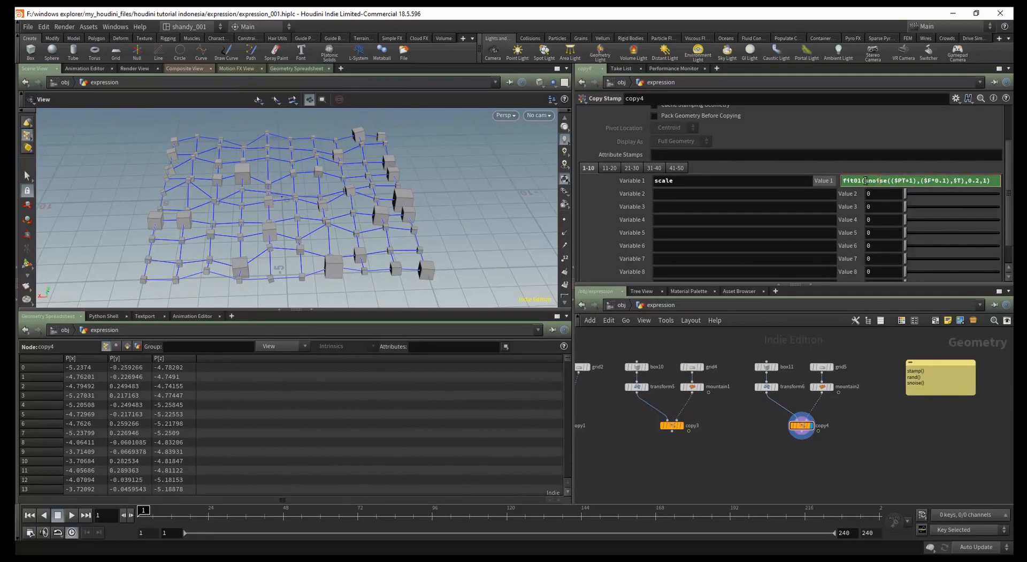
drag(865, 181, 965, 181)
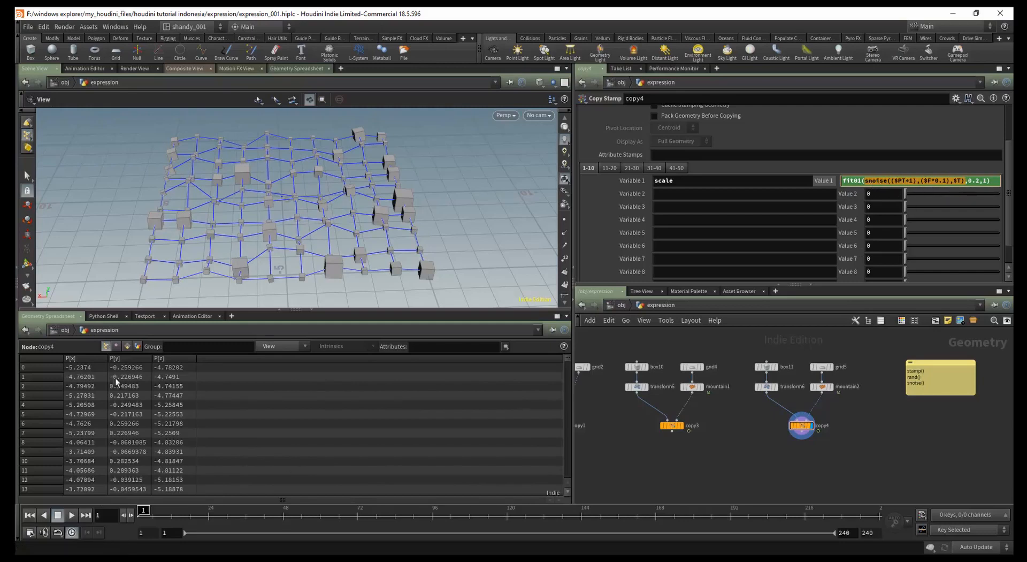
- Look up the snoise function's usage in the Textport with exhelp snoise
click(142, 317)
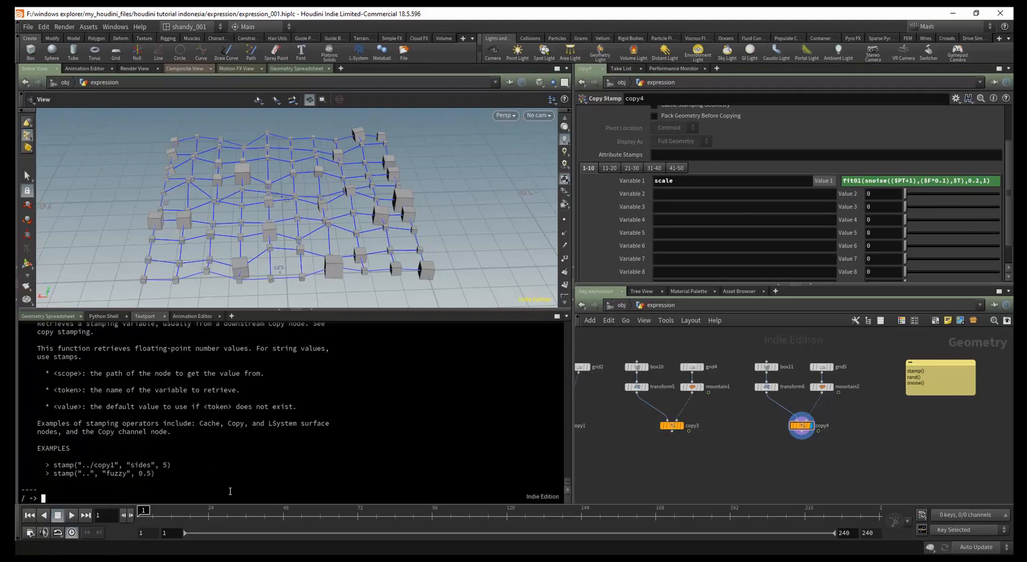
text(exhelp snpo)
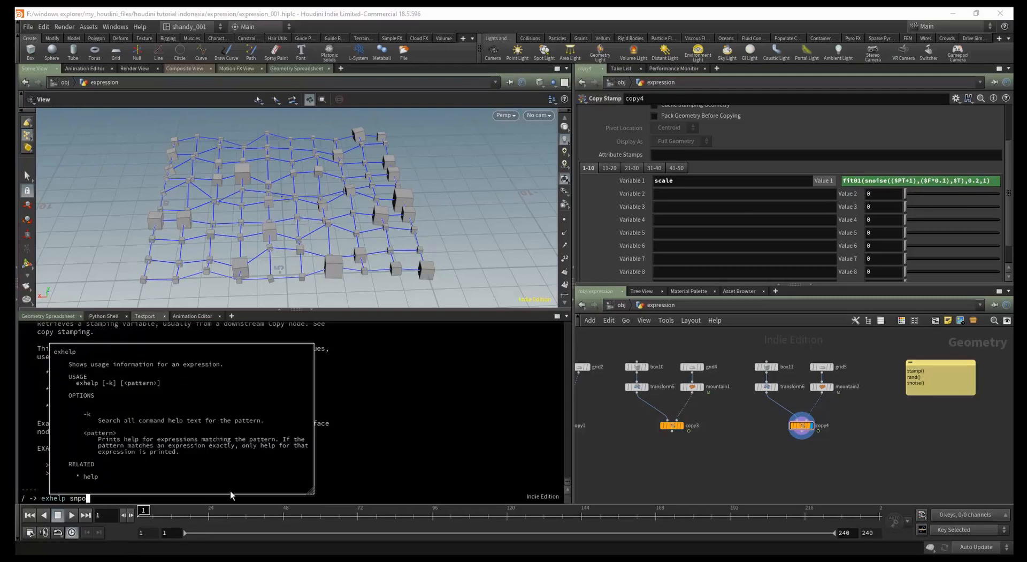
key(BackSpace)
key(BackSpace)
text(oise)
key(Return)
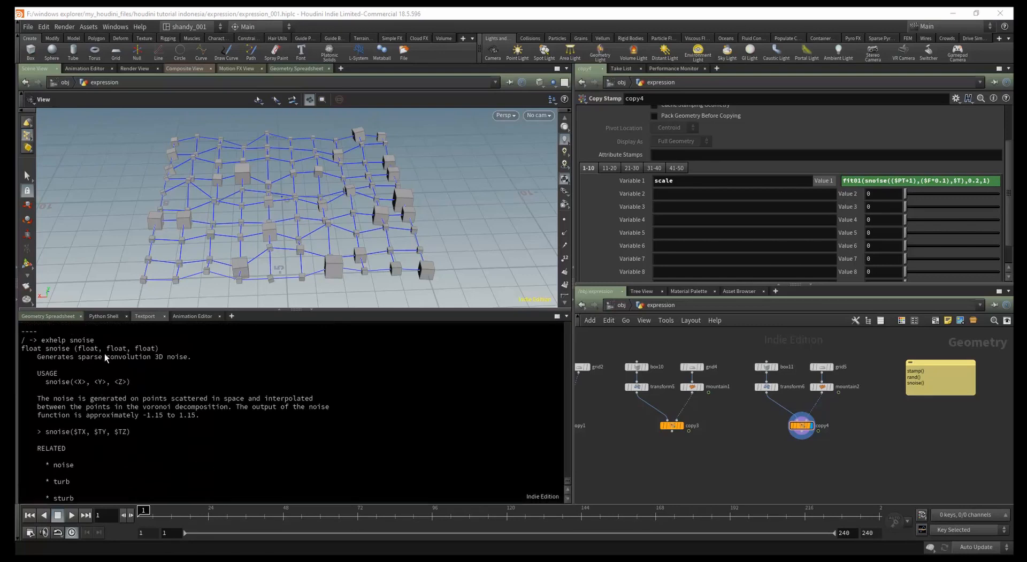
- Return to geo1 and replace copy3's toscale expression with snoise(($PT+1),($F*0.1),$T)
key(1)
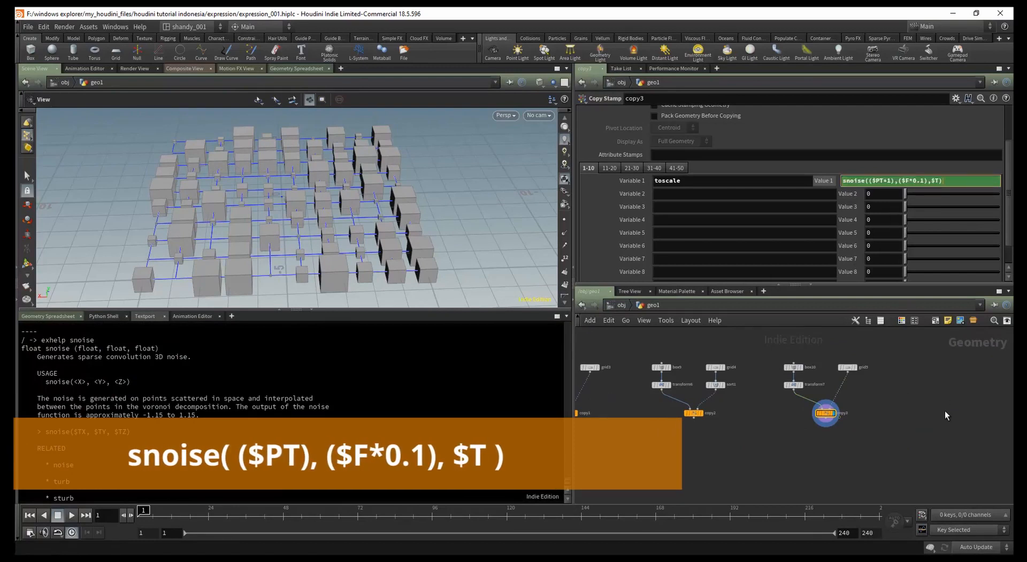
key(Return)
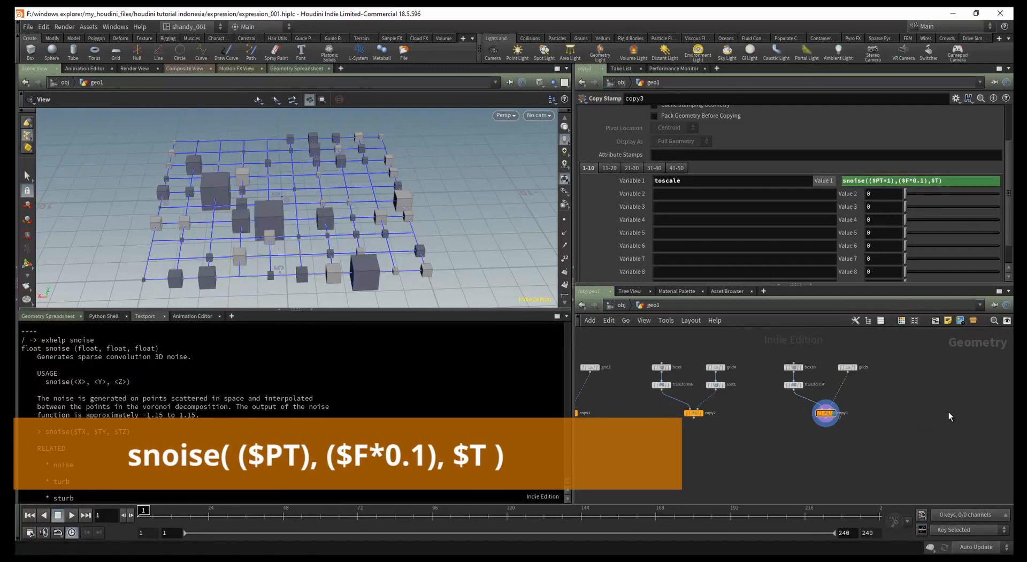
drag(231, 201, 299, 206)
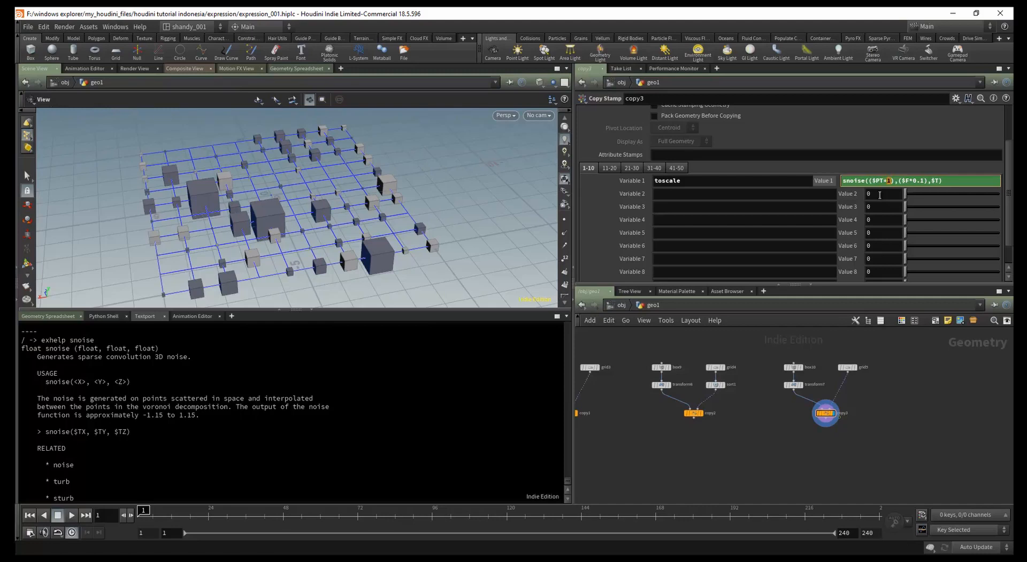
- Remove the +1 offset so copy3's toscale expression reads snoise(($PT),($F*0.1),$T)
key(BackSpace)
key(Return)
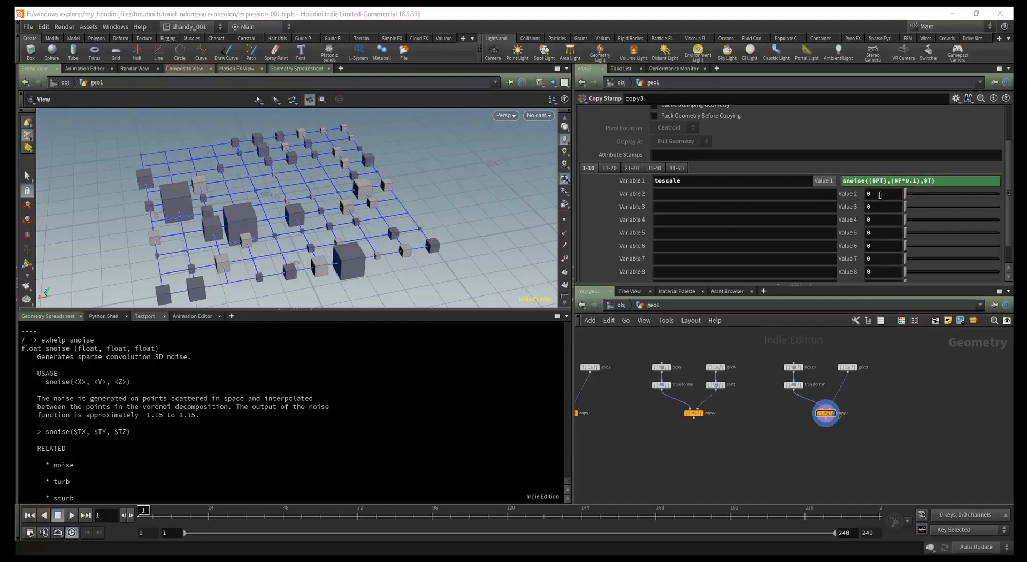
click(895, 183)
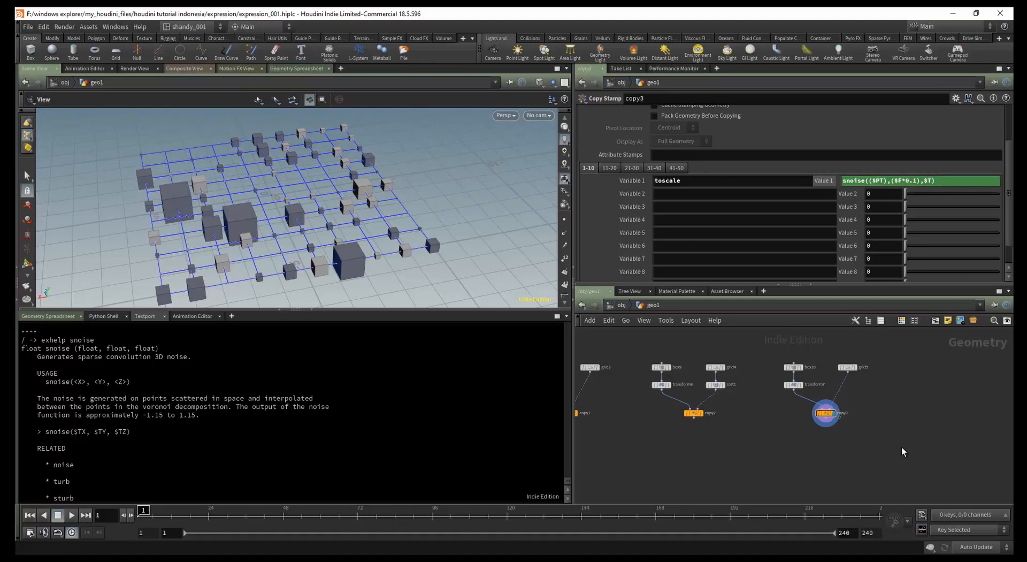
- Play the noise-driven animation, stop it at frame 93 and inspect the shading of the boxes up close
key(Up)
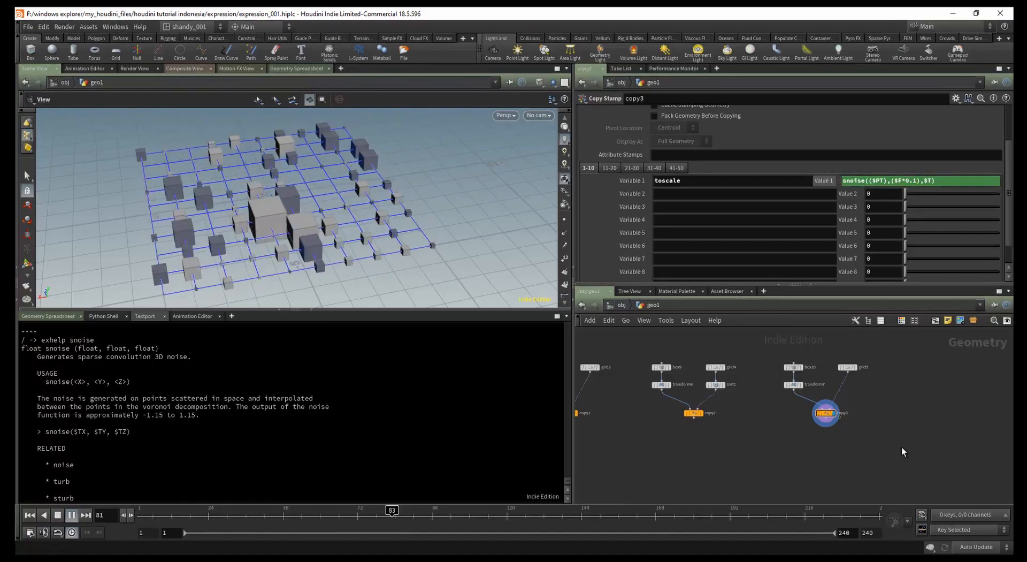
key(Up)
scroll(308, 249, up, 5)
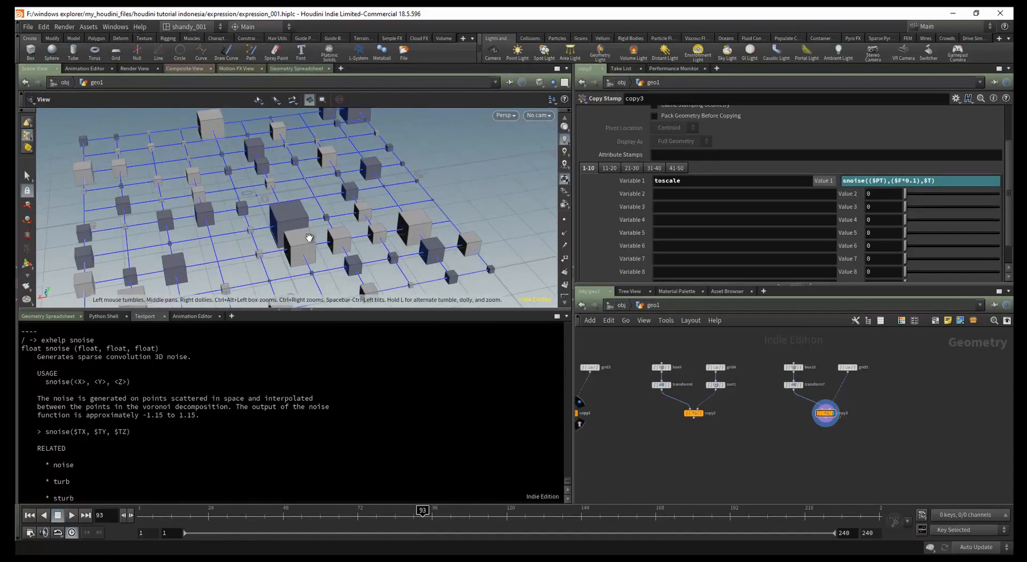
scroll(308, 250, up, 3)
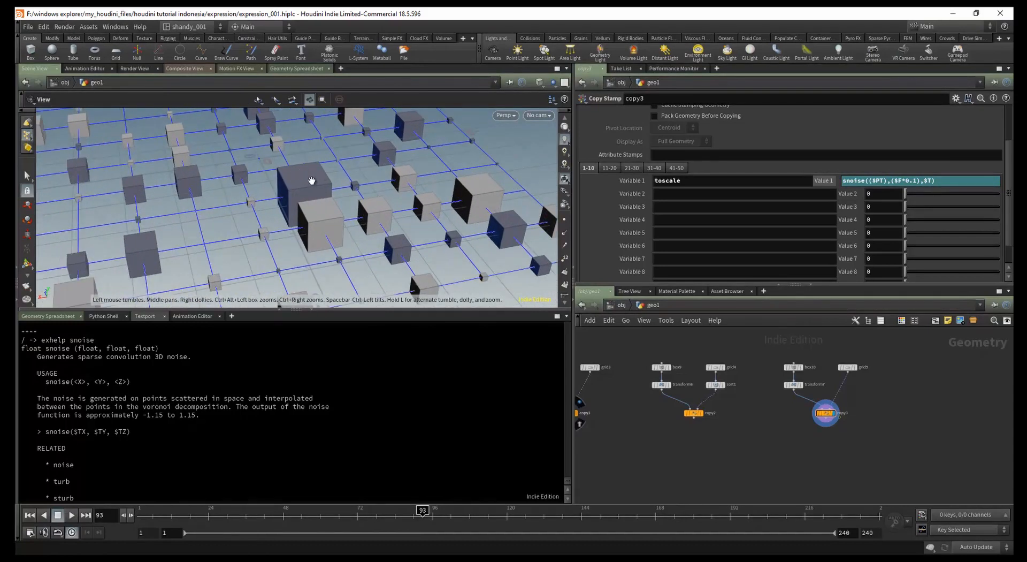
scroll(314, 178, up, 2)
scroll(316, 186, up, 1)
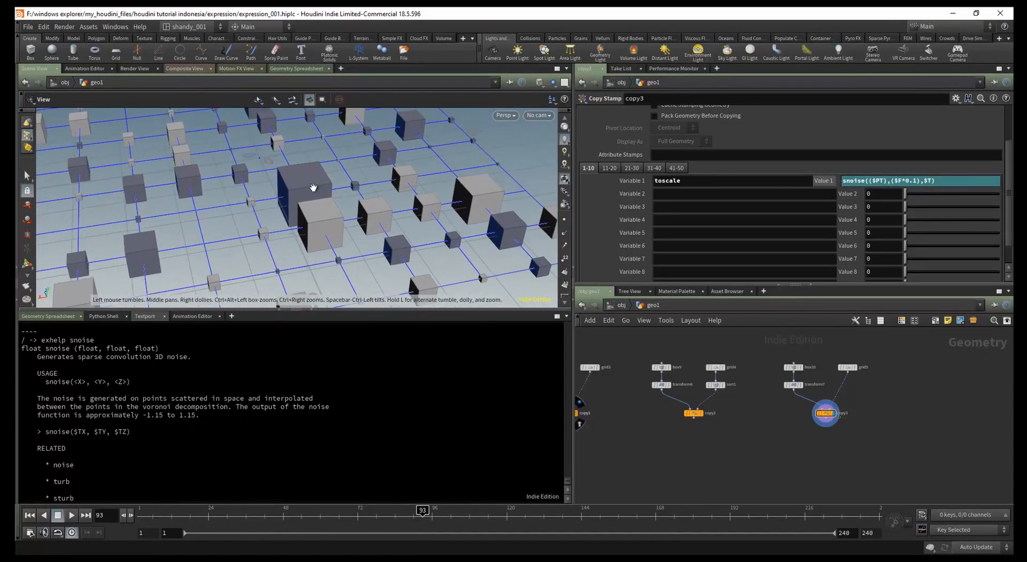
- Add a Reverse node below copy3, connect it to copy3's output and display it
scroll(815, 401, up, 4)
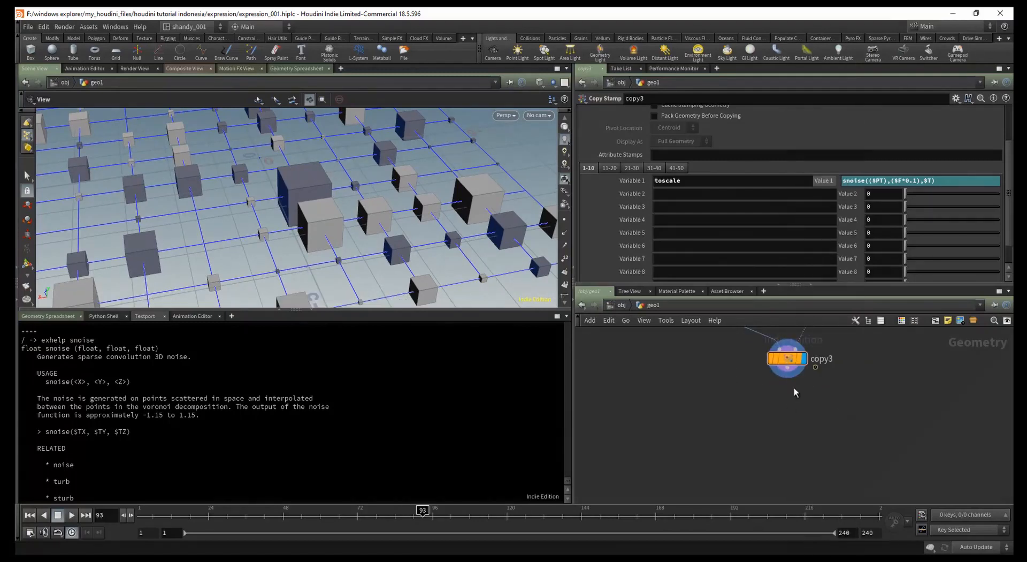
key(Tab)
text(reverse)
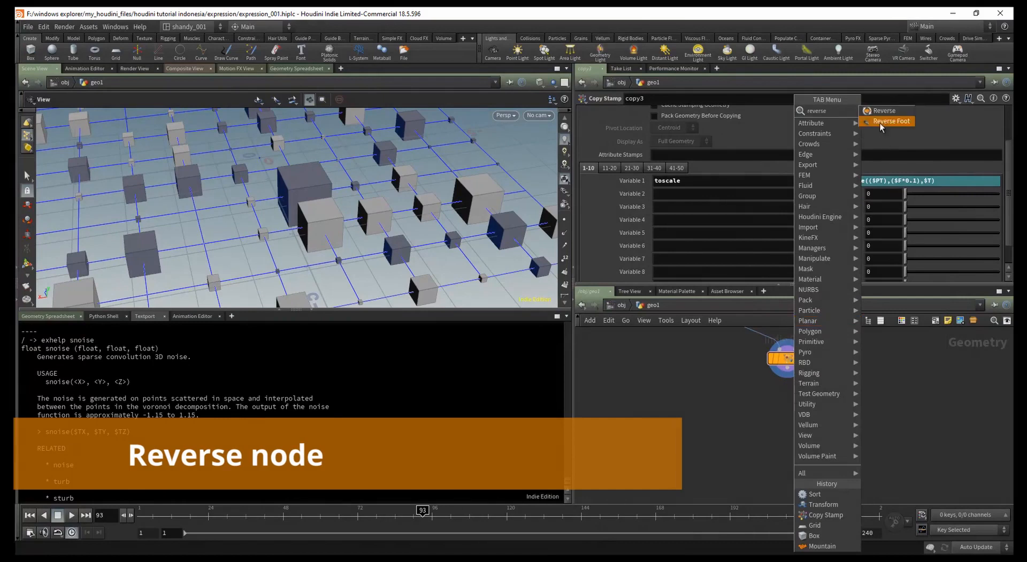
click(884, 110)
click(800, 408)
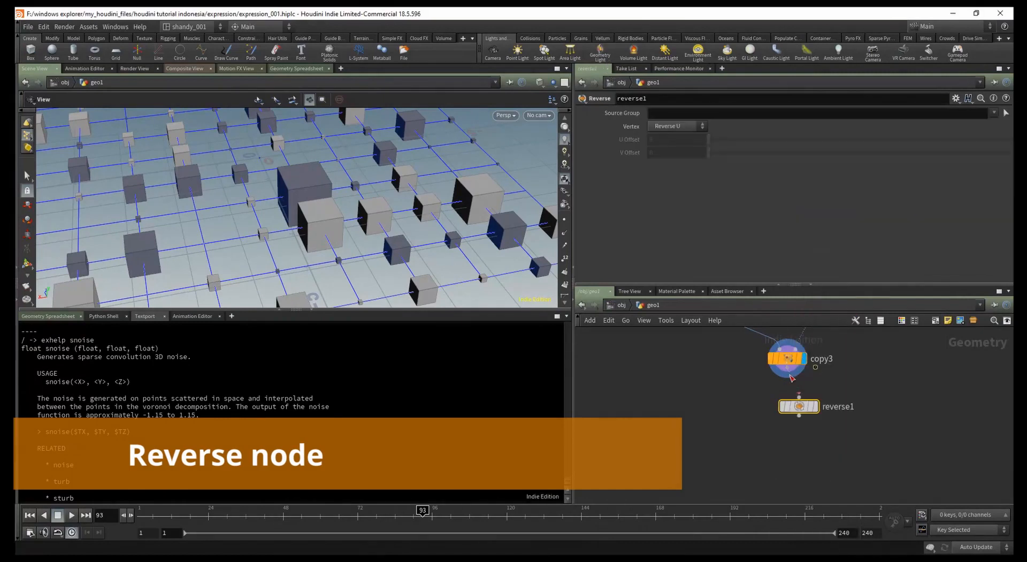
click(815, 408)
drag(802, 408, 791, 421)
- Toggle the bypass of reverse1 to compare the box faces with and without reversal
scroll(412, 236, down, 2)
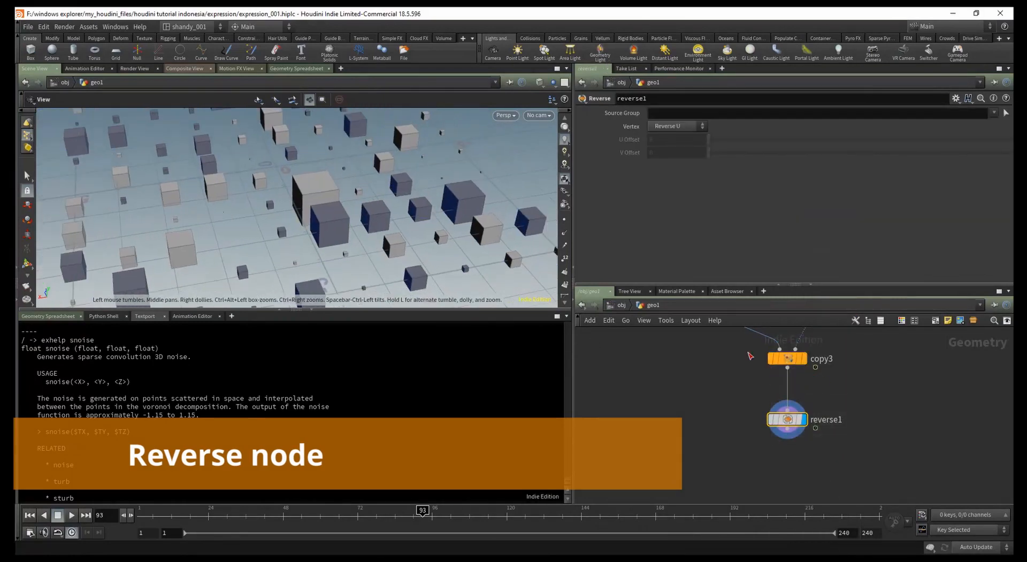
click(792, 423)
click(792, 424)
click(793, 423)
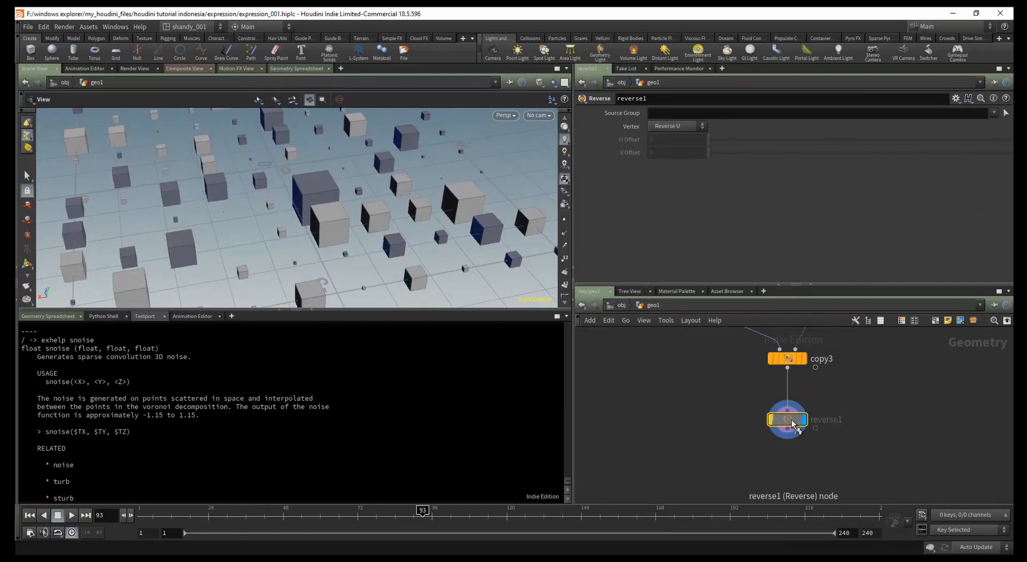
- Check the box faces once more with reverse1 bypassed and active, and delete the reverse1 node
click(792, 423)
click(792, 423)
click(792, 422)
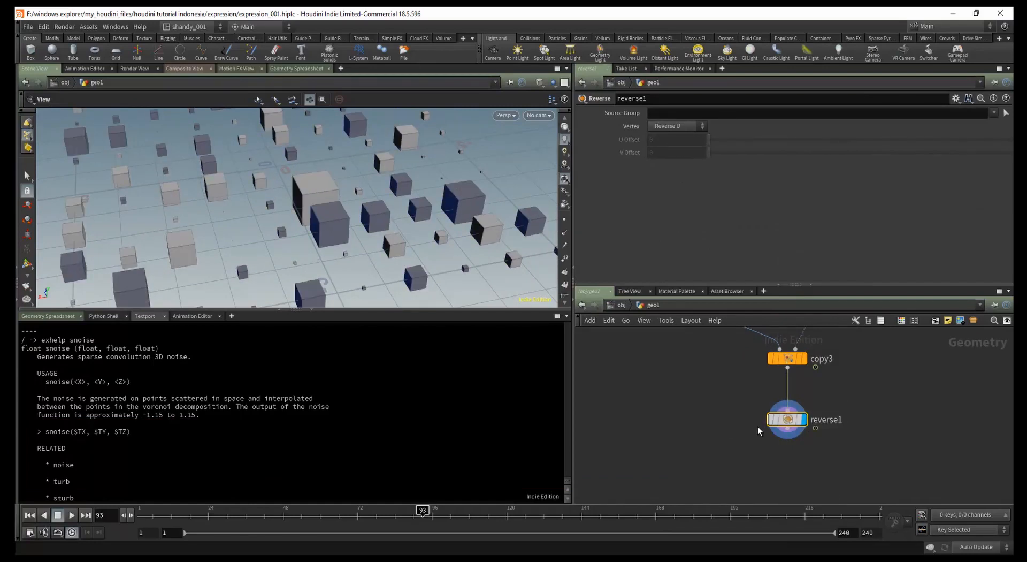
key(Delete)
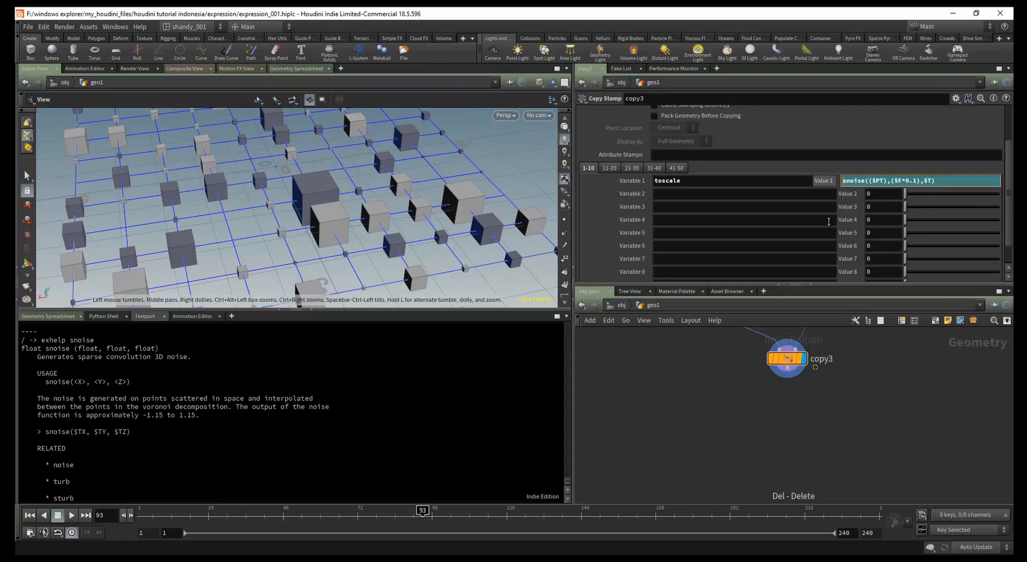
- Wrap copy3's toscale expression in abs so it reads abs(snoise(($PT),($F*0.1),$T))
text(asb)
text(()
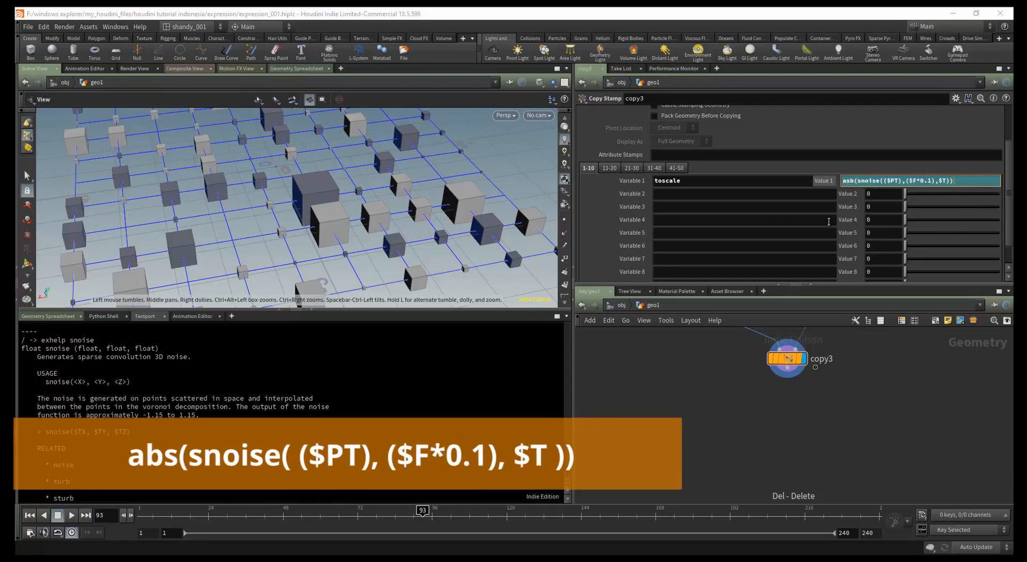
key(Return)
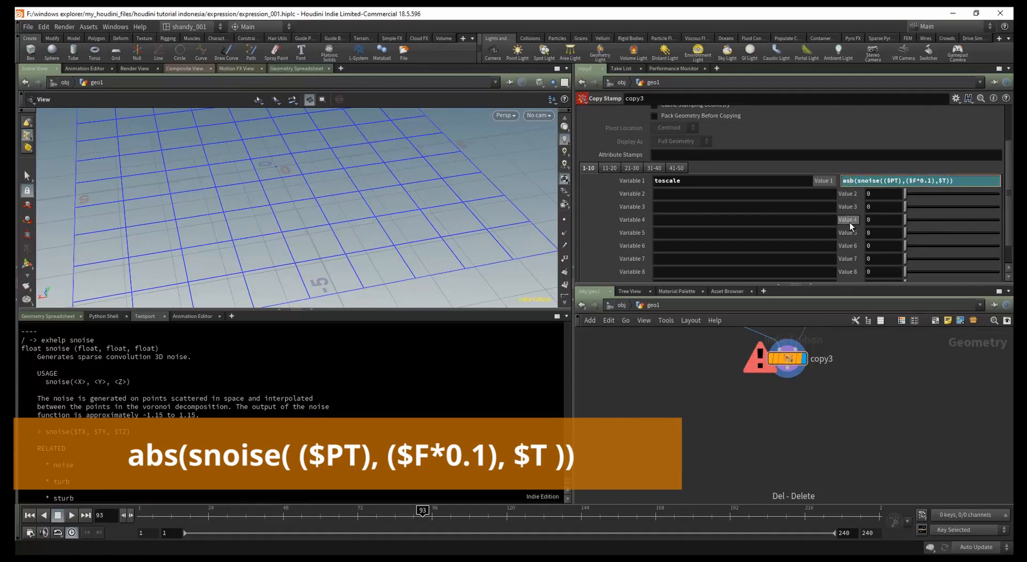
text(bs)
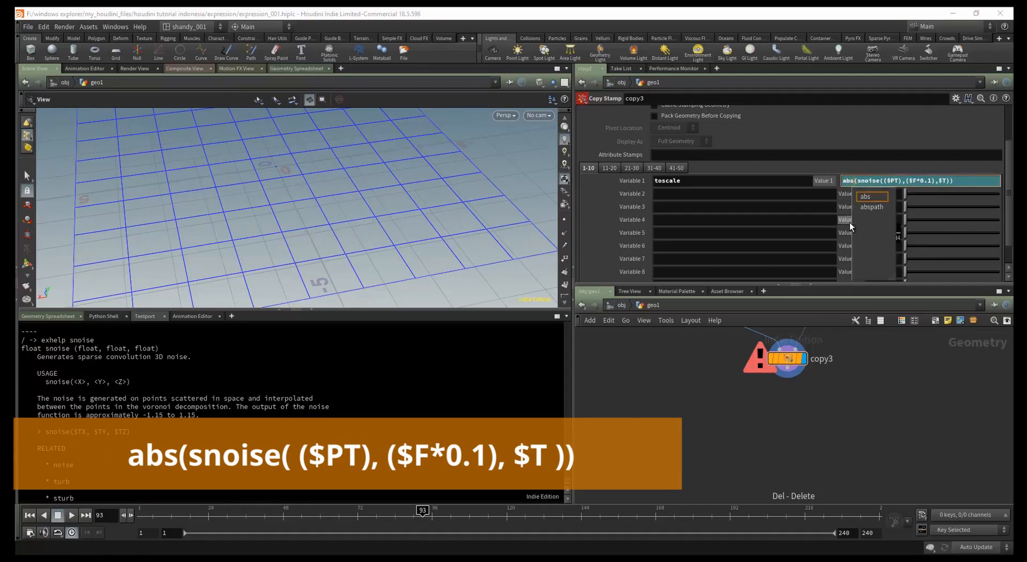
key(Return)
- Play the abs-driven box animation twice and return to frame 1
right_drag(367, 193, 368, 207)
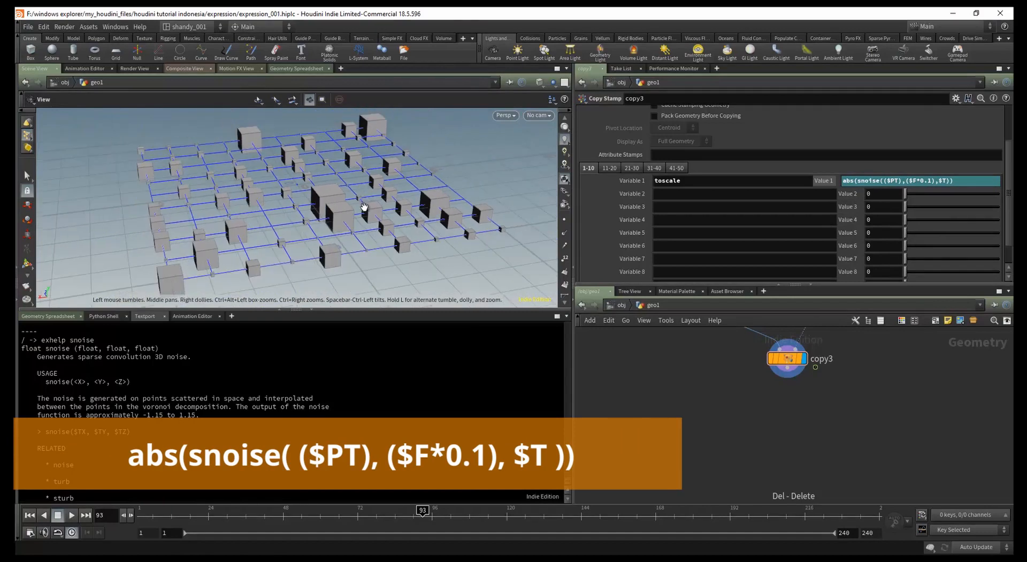
key(Up)
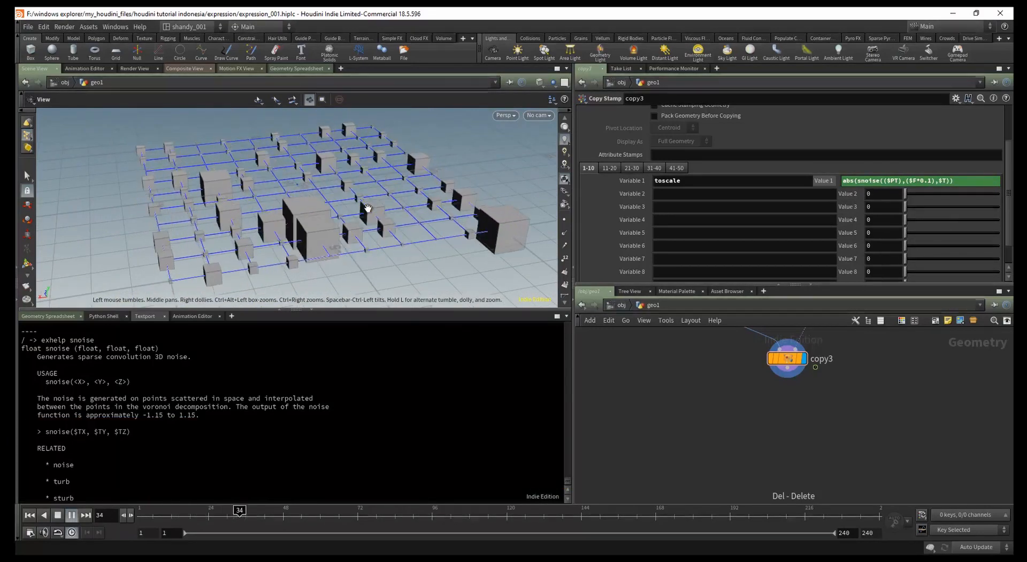
key(Up)
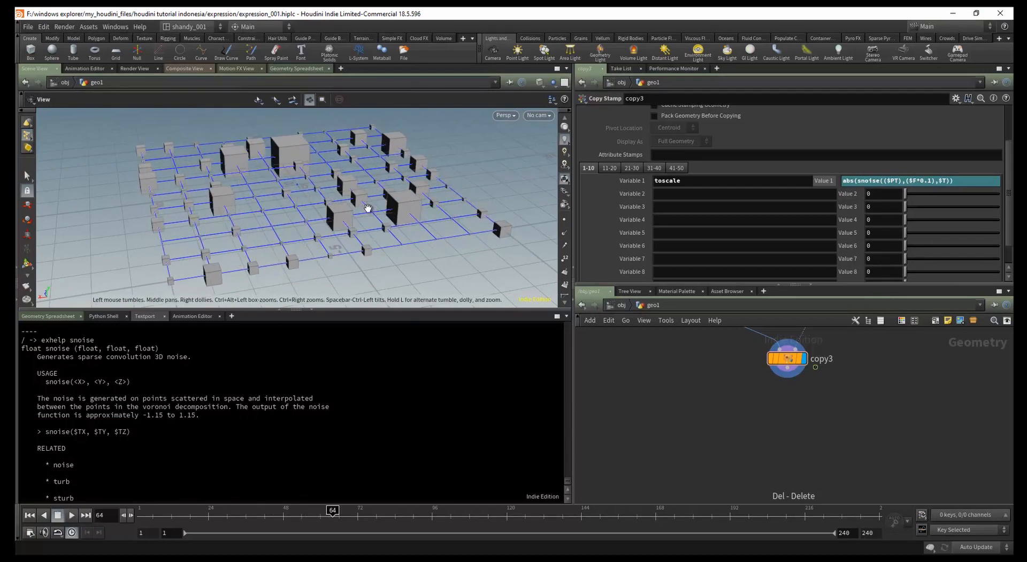
key(ctrl+Up)
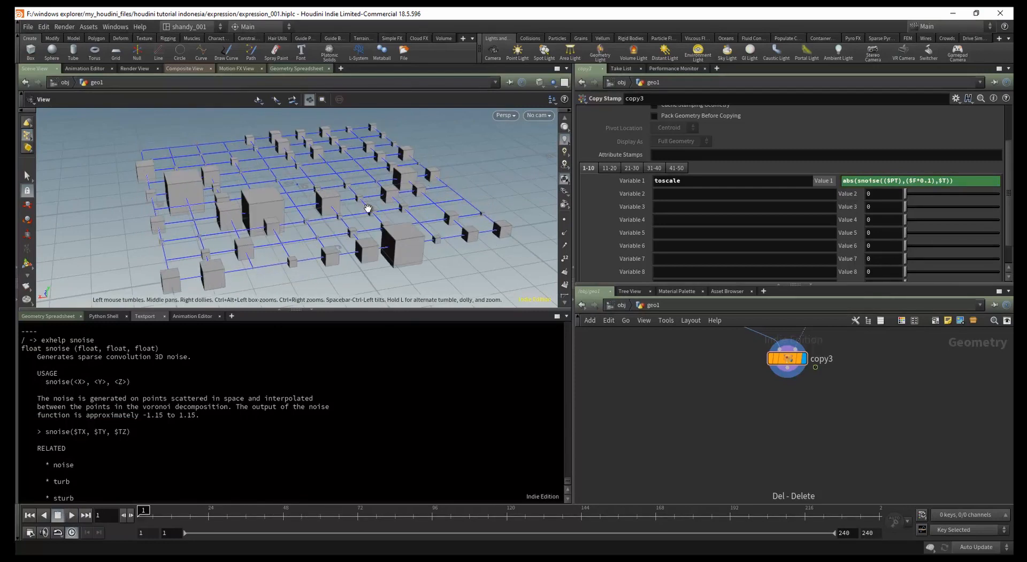
key(Up)
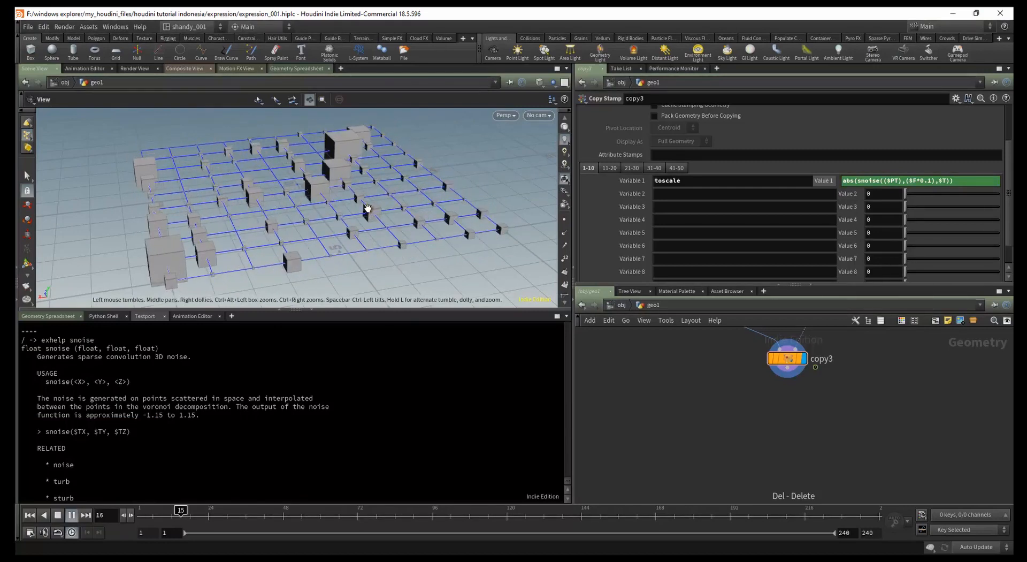
key(Up)
key(ctrl+Up)
- Insert a Mountain node between grid5 and copy3 so the boxes are copied onto a displaced grid
drag(367, 184, 385, 214)
middle_drag(818, 417, 756, 453)
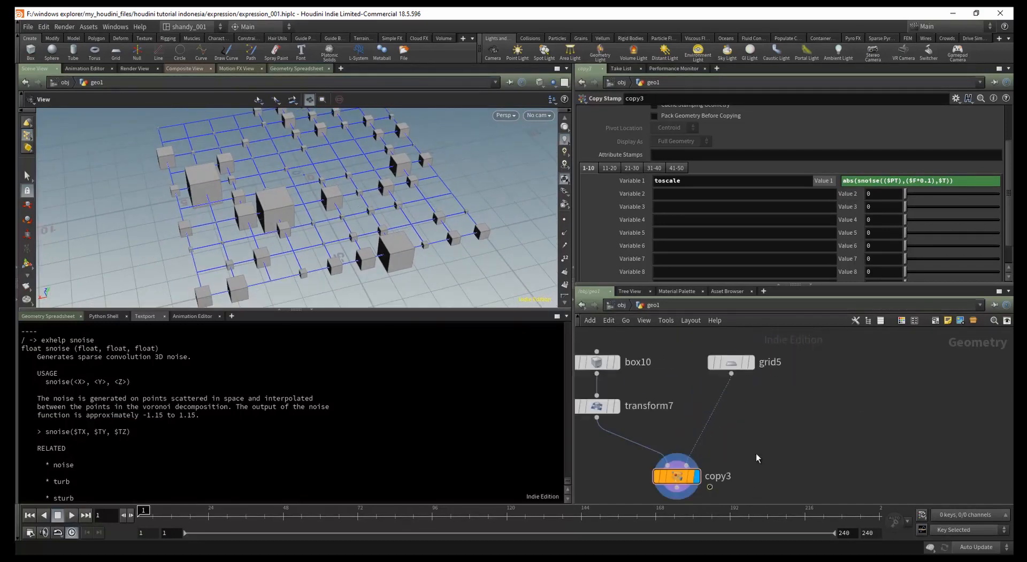
key(Tab)
mouse_move(735, 385)
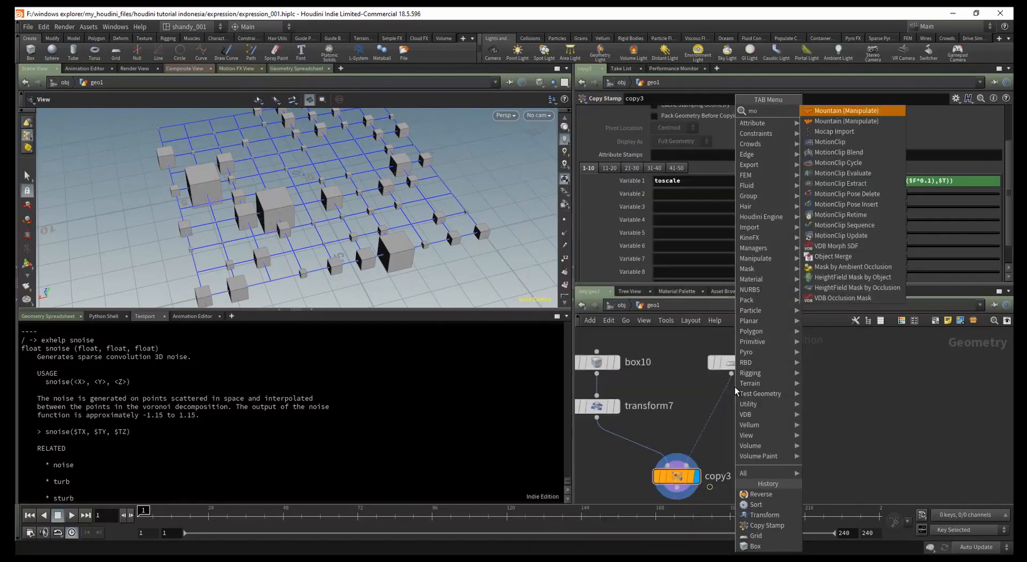
key(Return)
click(733, 411)
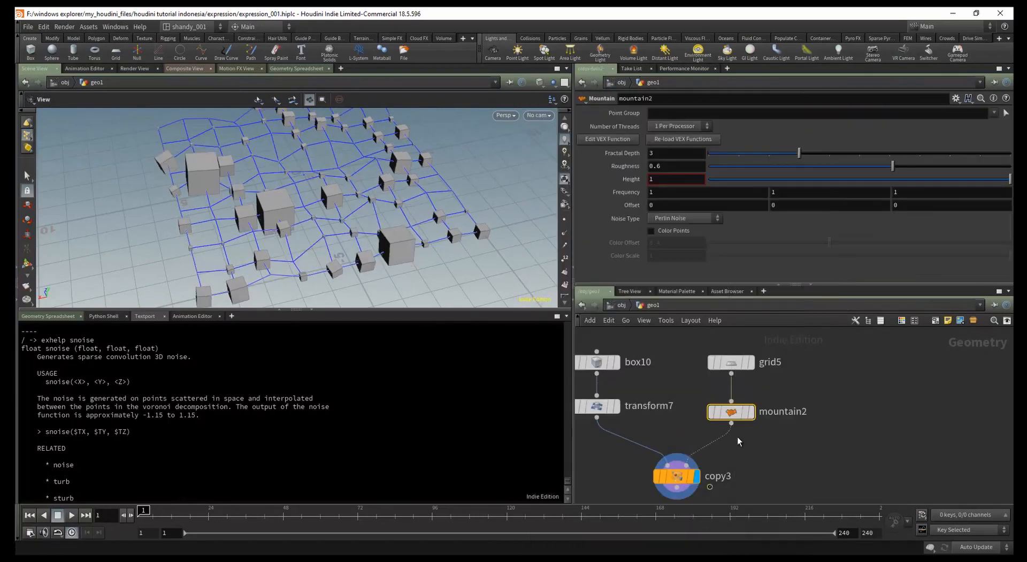
- Animate the Mountain noise by setting the second Offset component of mountain2 to $T
drag(303, 236, 316, 216)
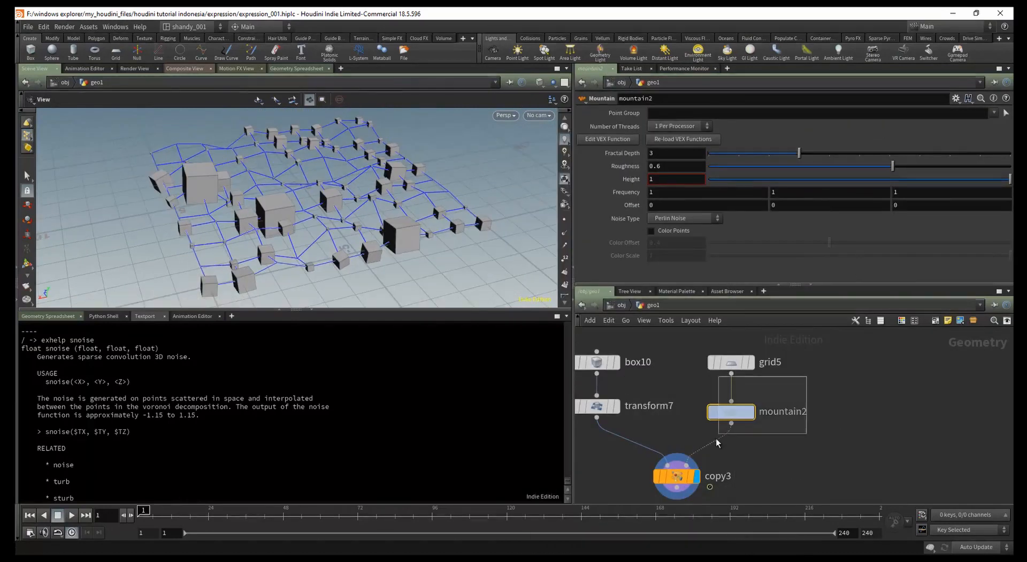
middle_drag(790, 209, 819, 195)
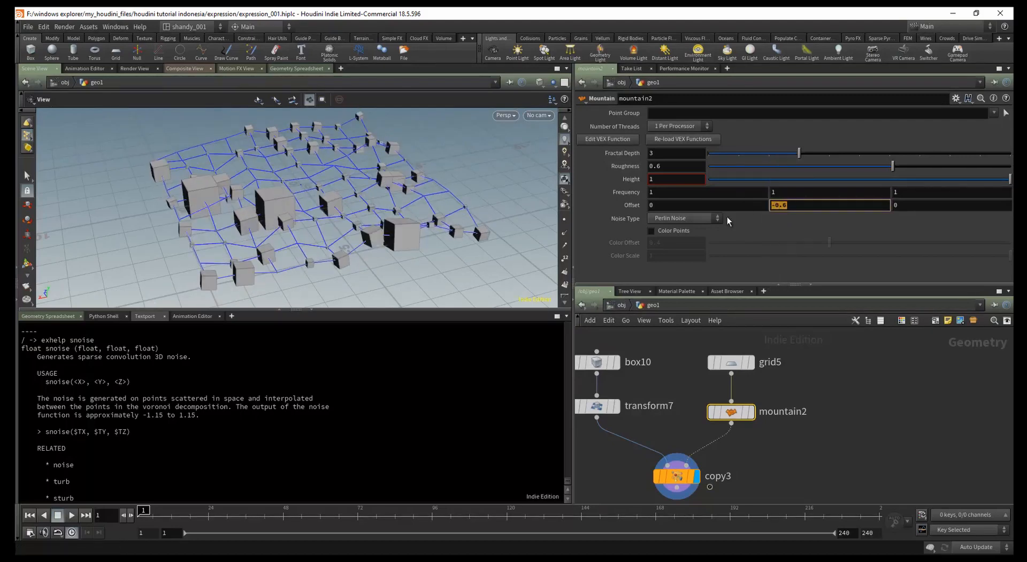
text($T)
key(Return)
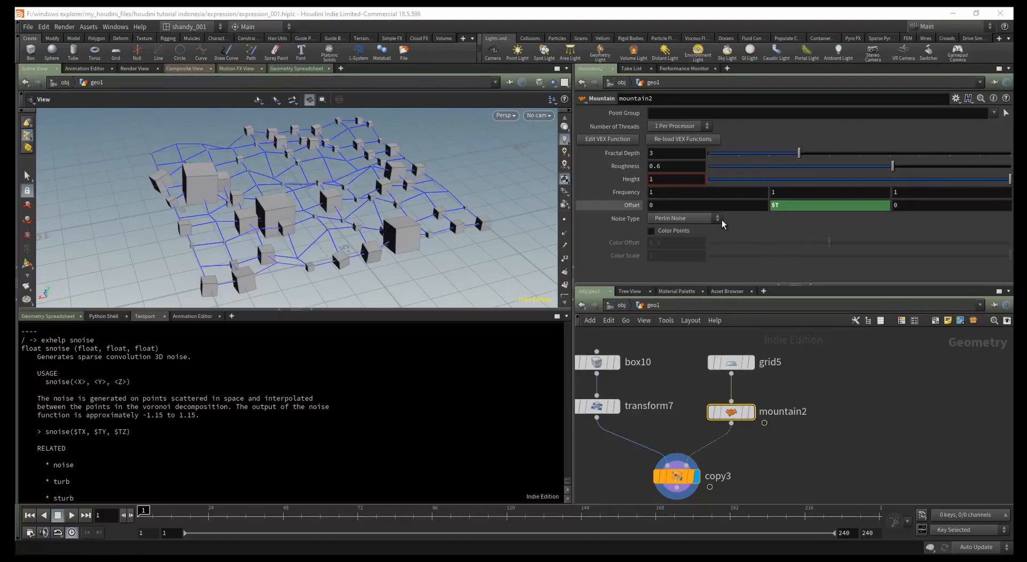
- Play the animation of the moving mountain grid with its boxes and return to the first frame
key(Up)
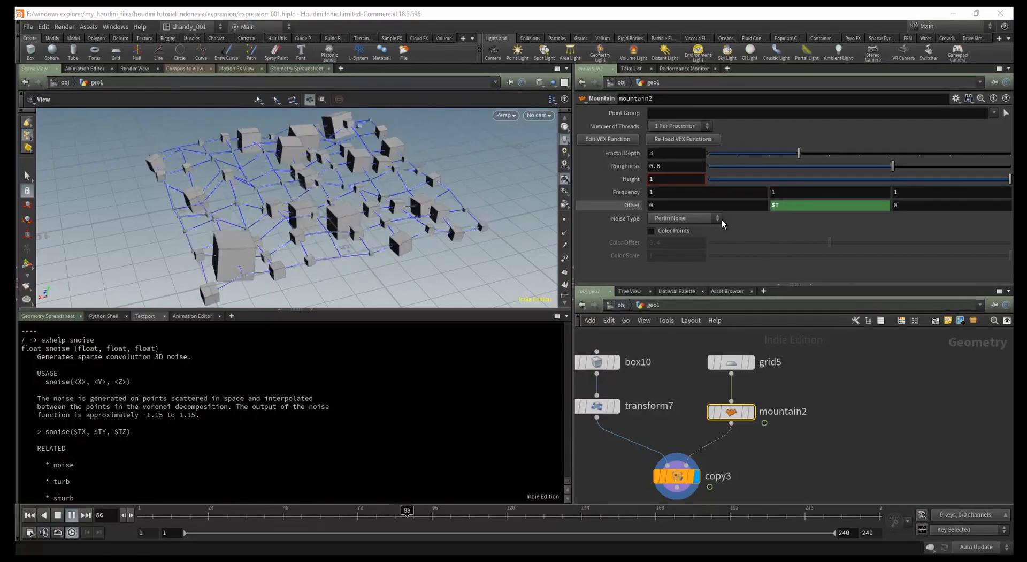
key(Up)
key(ctrl+Up)
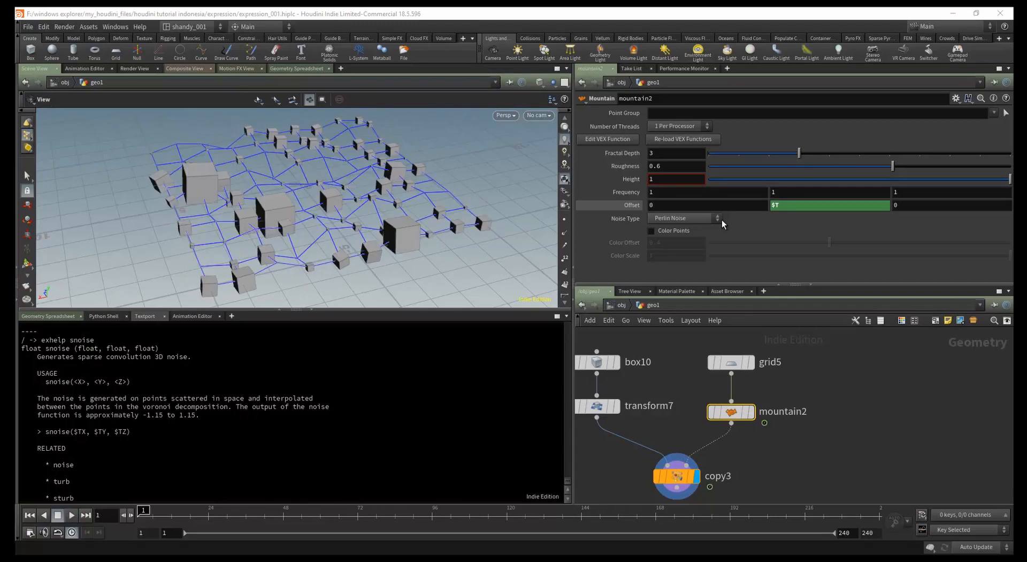
- Examine the scale stamp expression of copy4 in the reference network expression and return to geo1
key(2)
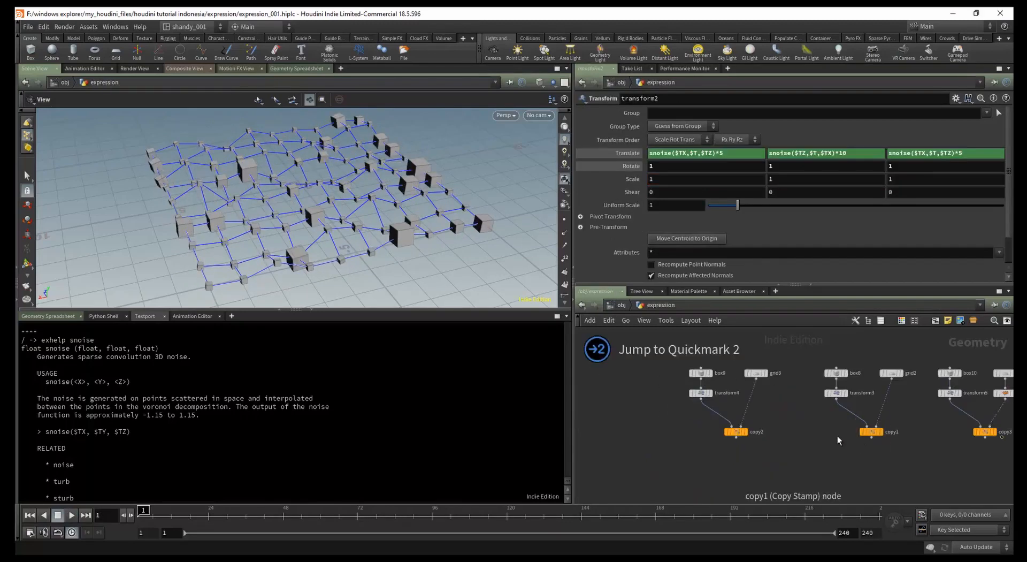
click(806, 419)
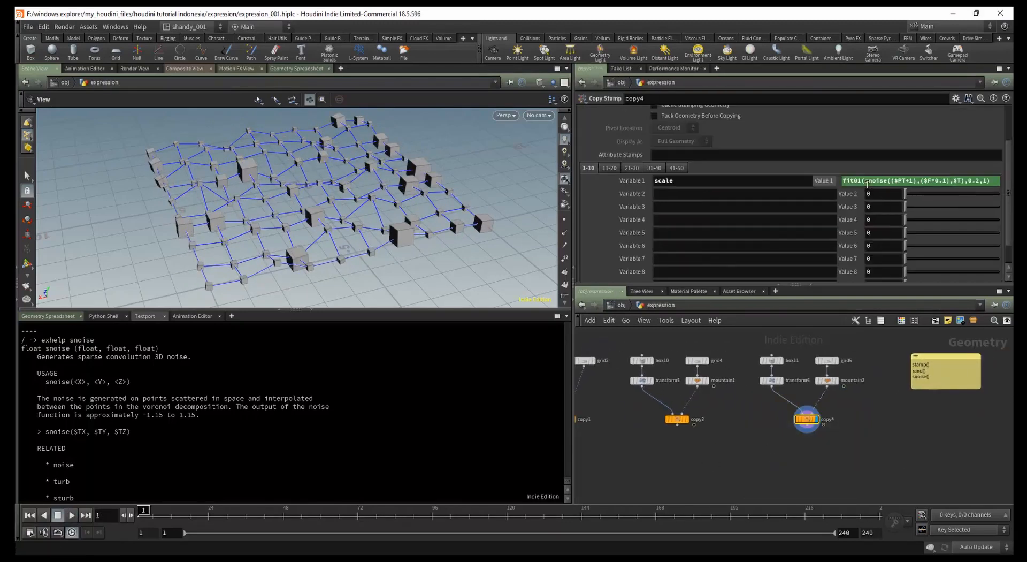
click(848, 180)
key(2)
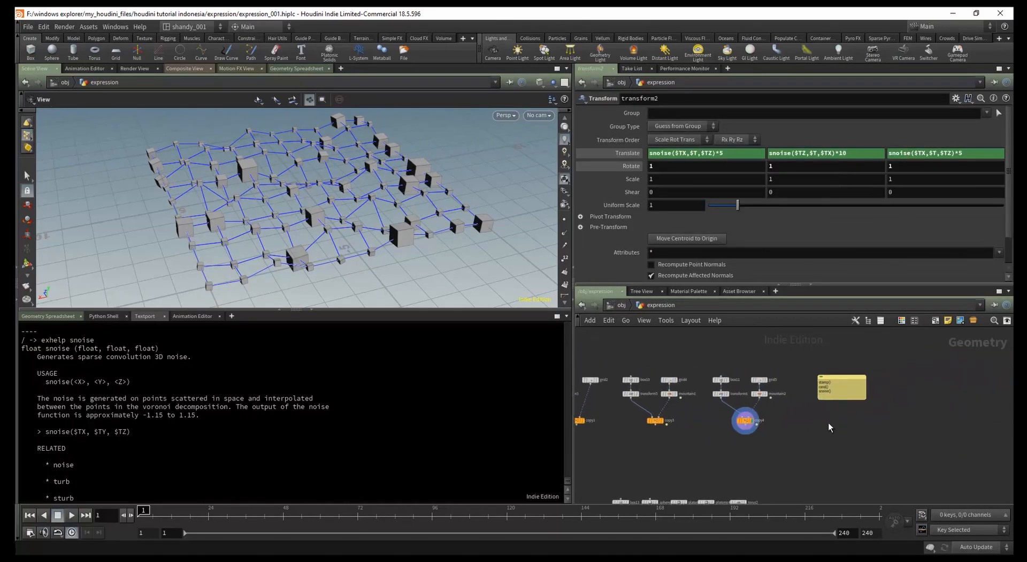
key(1)
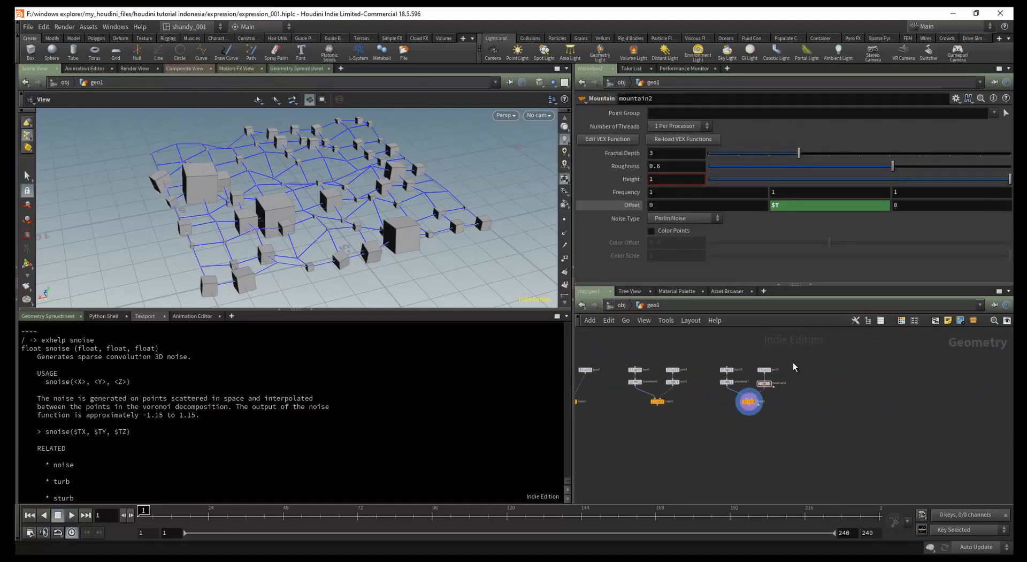
- Duplicate the box10, grid5 and copy3 chain, and strip abs from the duplicate's toscale expression so it reads snoise(($PT),($F*0.1),$T)
click(875, 397)
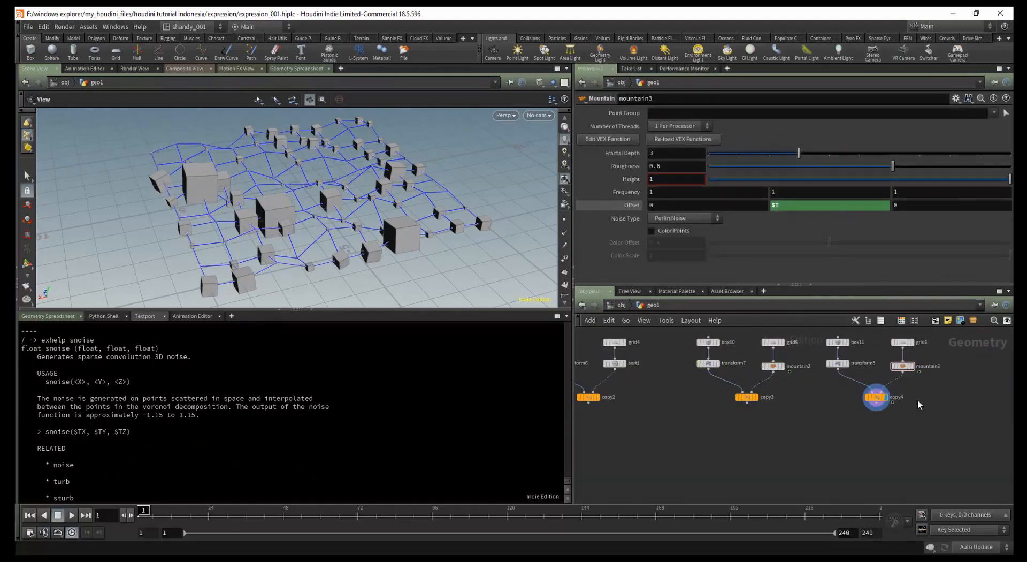
click(853, 180)
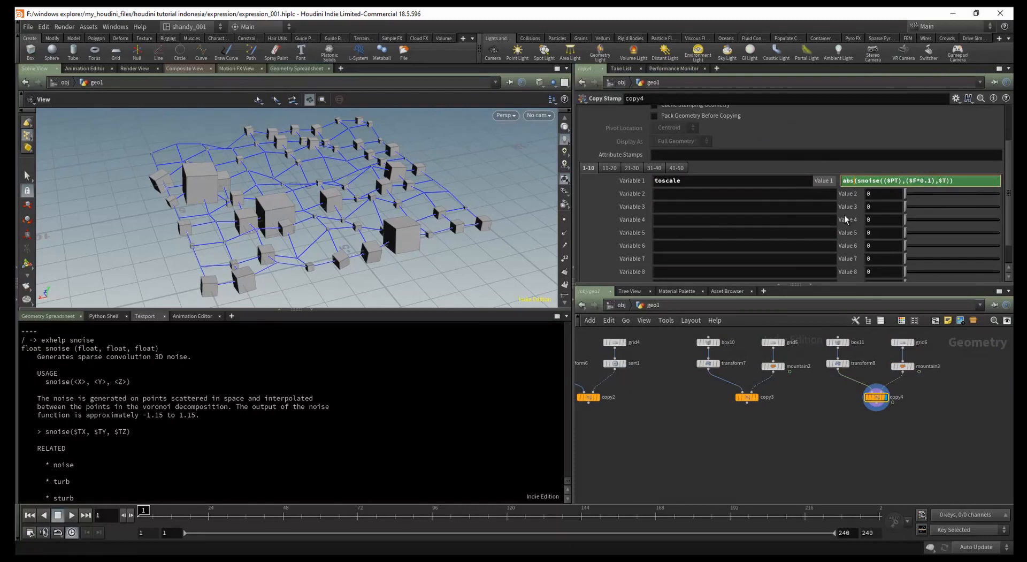
key(BackSpace)
key(BackSpace)
key(BackSpace)
key(BackSpace)
key(BackSpace)
key(Return)
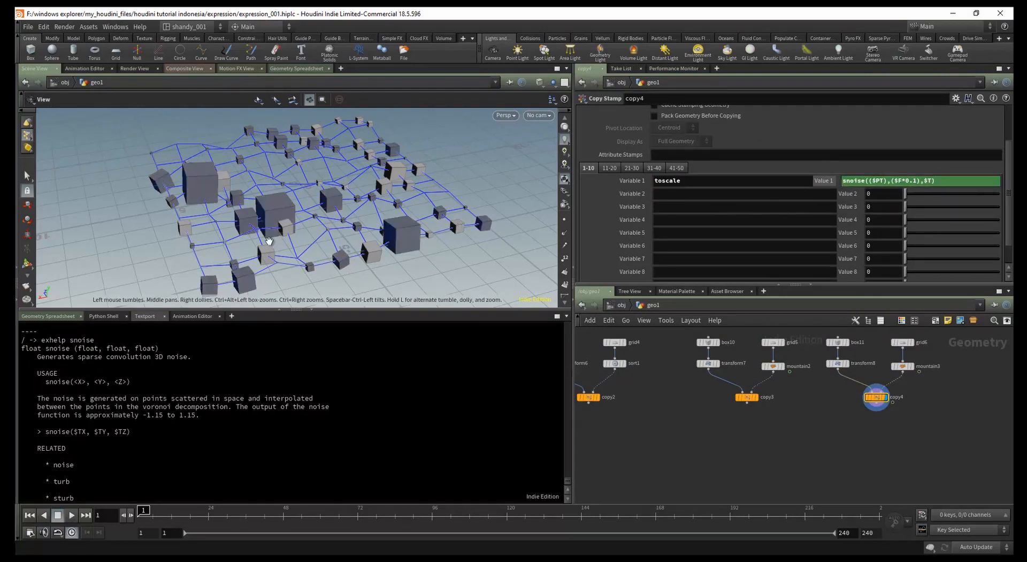
- Display the help for the fit function in the Textport with exhelp fit and read its usage
scroll(378, 433, down, 1)
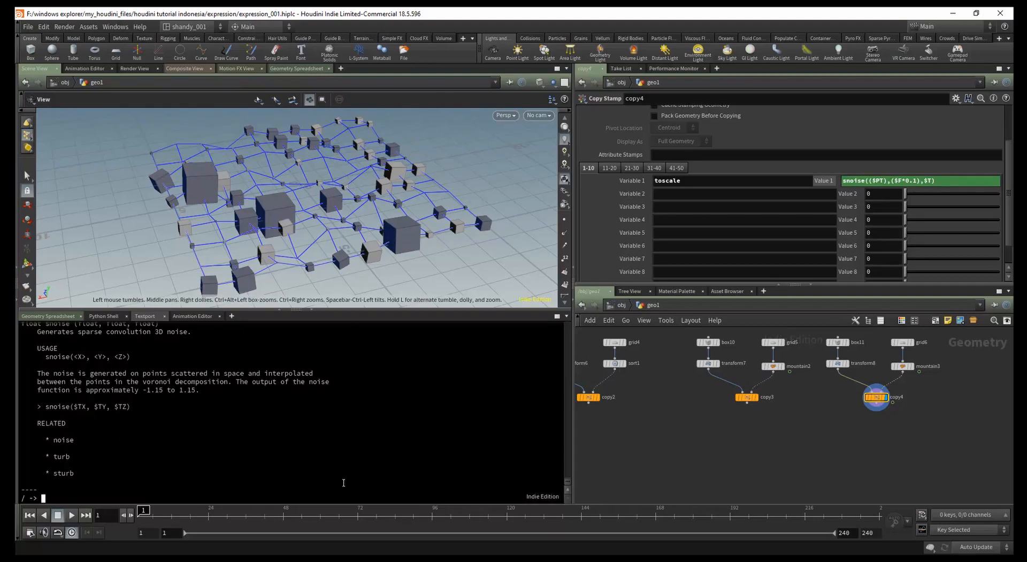
text(xhelp )
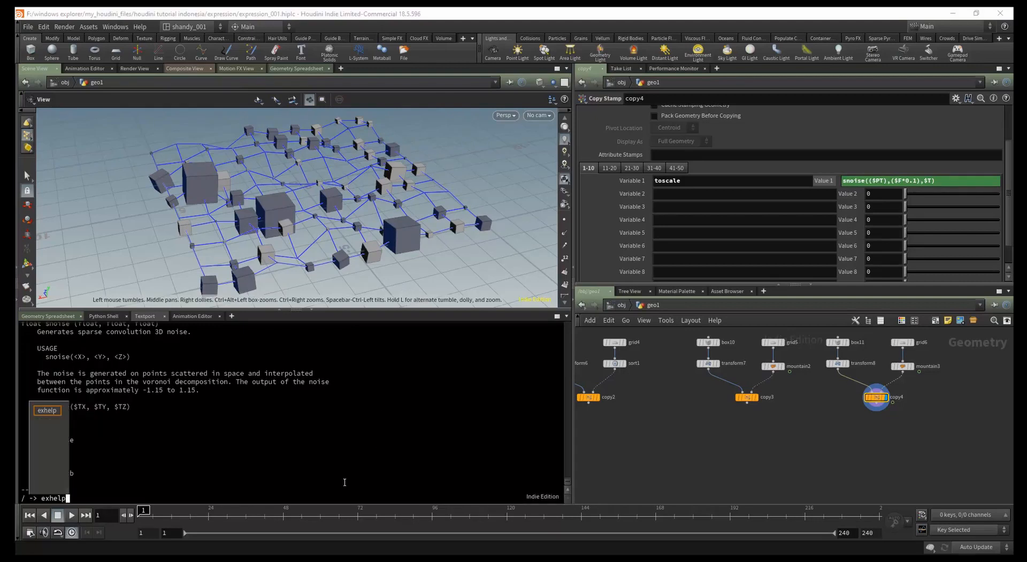
text(fit)
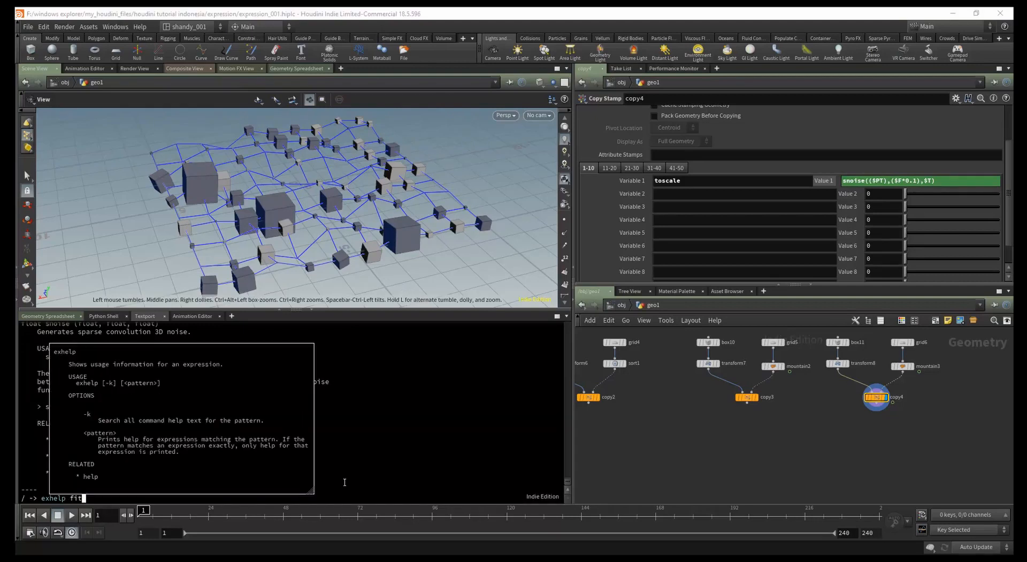
key(Return)
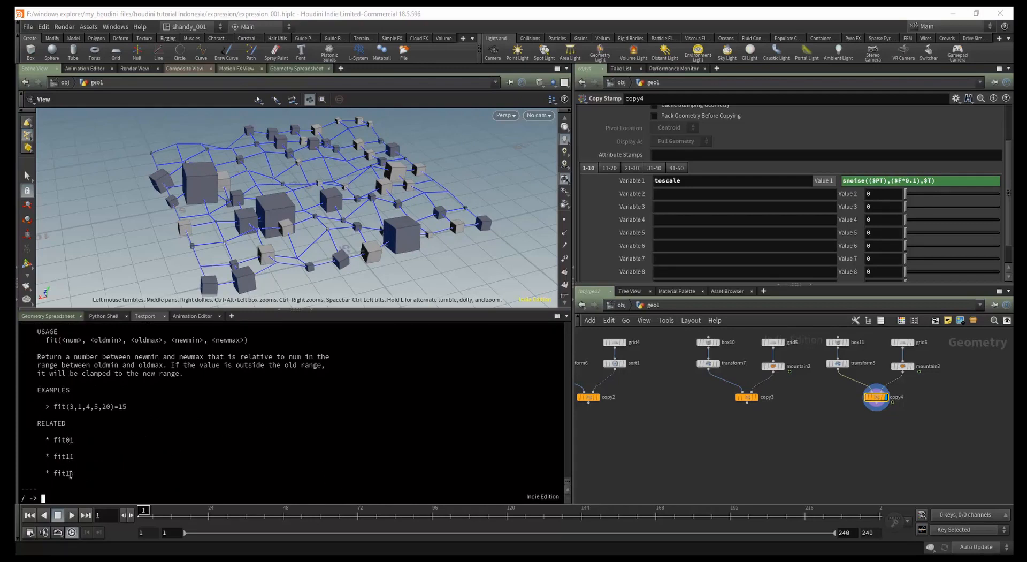
scroll(70, 474, up, 1)
scroll(78, 474, up, 3)
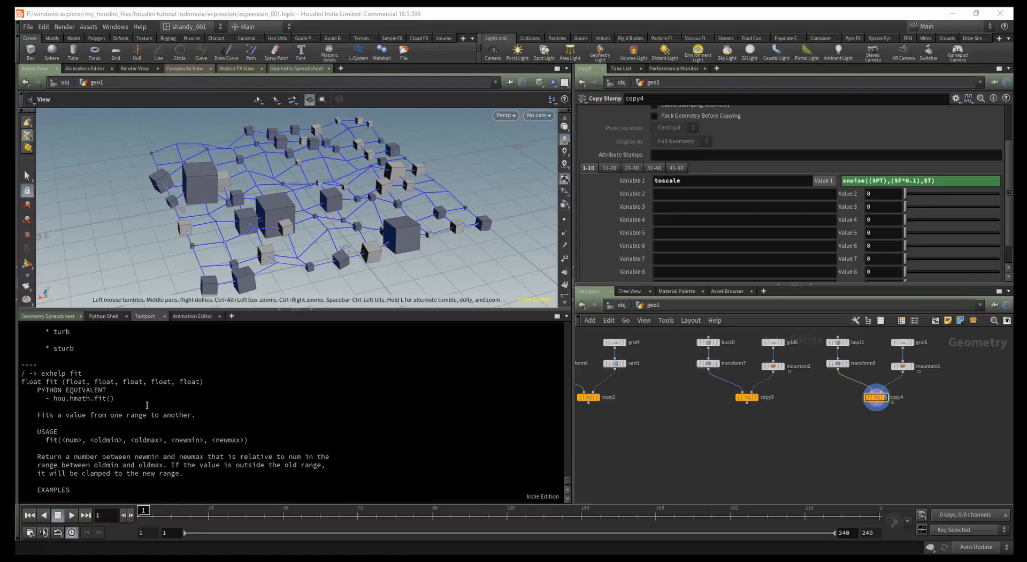
scroll(149, 411, down, 1)
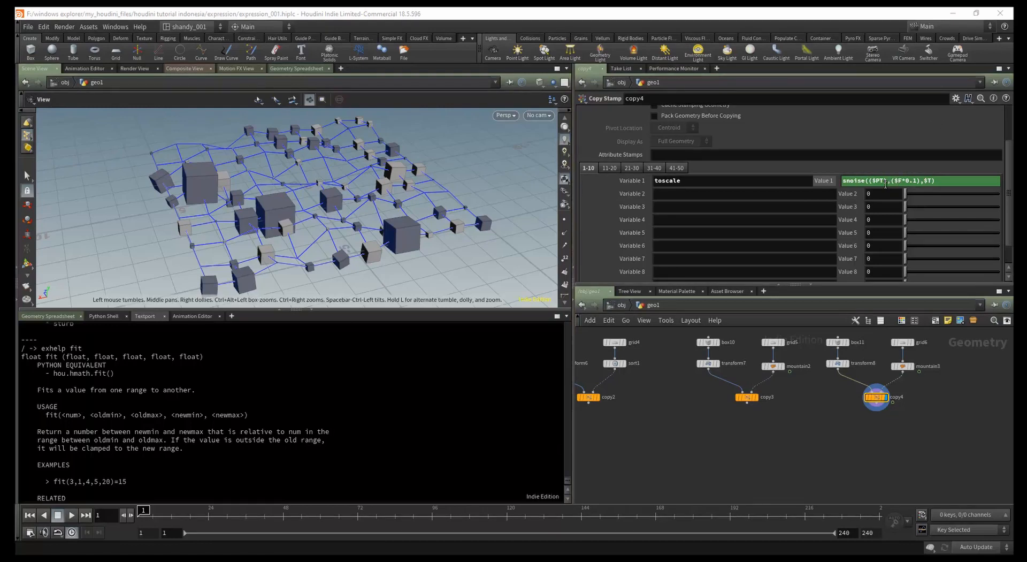
- Wrap copy4's toscale expression in fit01 so it reads fit01(snoise(($PT),($F*0.1),$T),0,1), and accept the edit
click(878, 181)
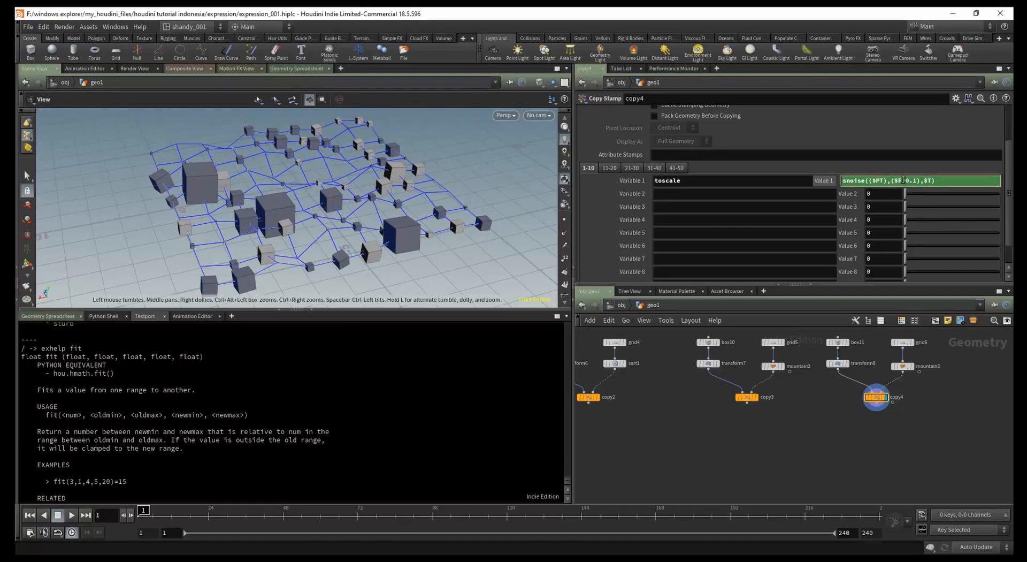
key(alt+e)
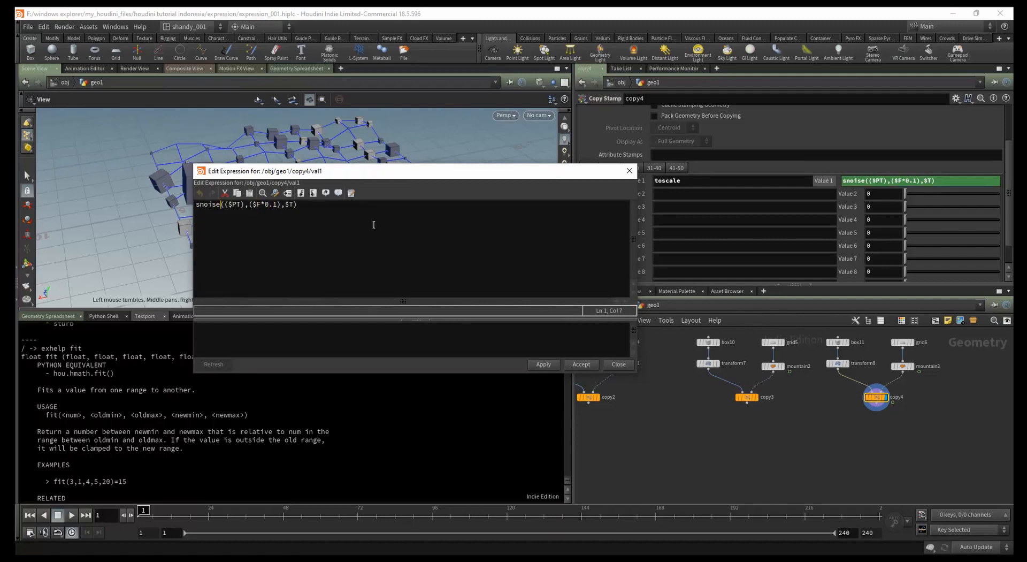
text(fit01)
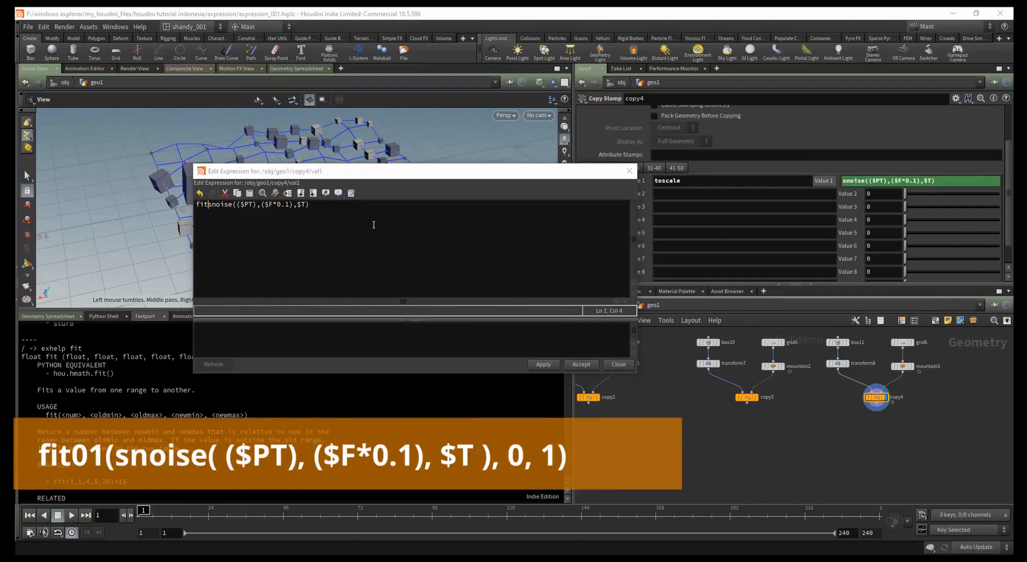
text(_)
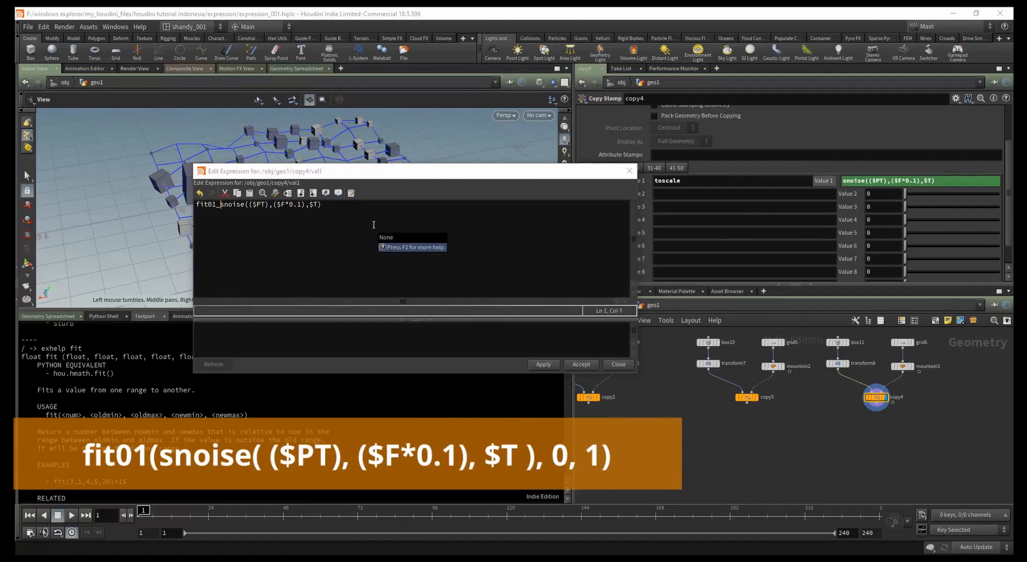
key(BackSpace)
text(()
key(Right)
key(Right)
key(Right)
key(Right)
key(Right)
key(Right)
key(Right)
key(Right)
key(Right)
key(Right)
key(Right)
key(Right)
key(Right)
key(Right)
key(Right)
key(Right)
key(Right)
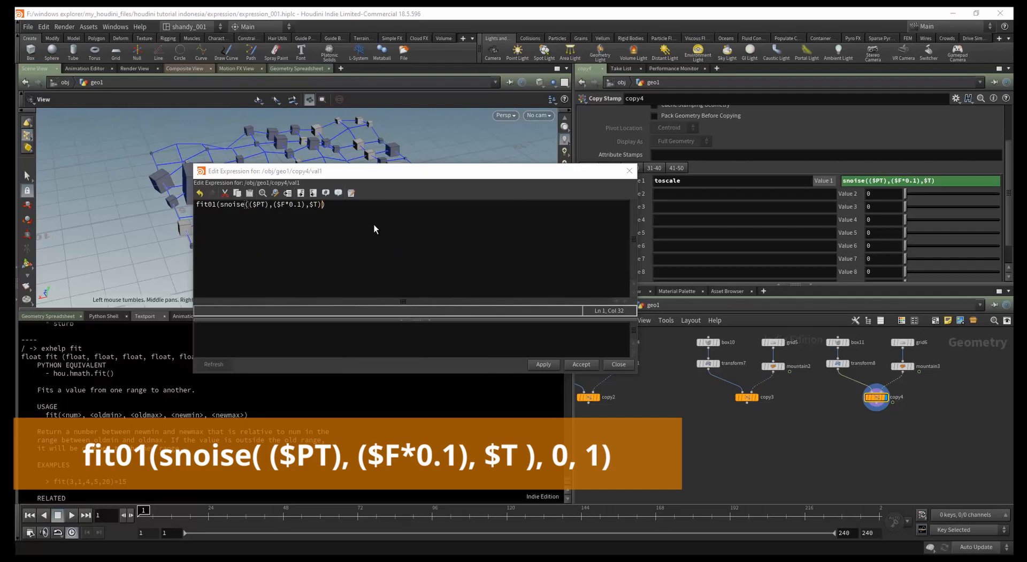
text(,0,1)
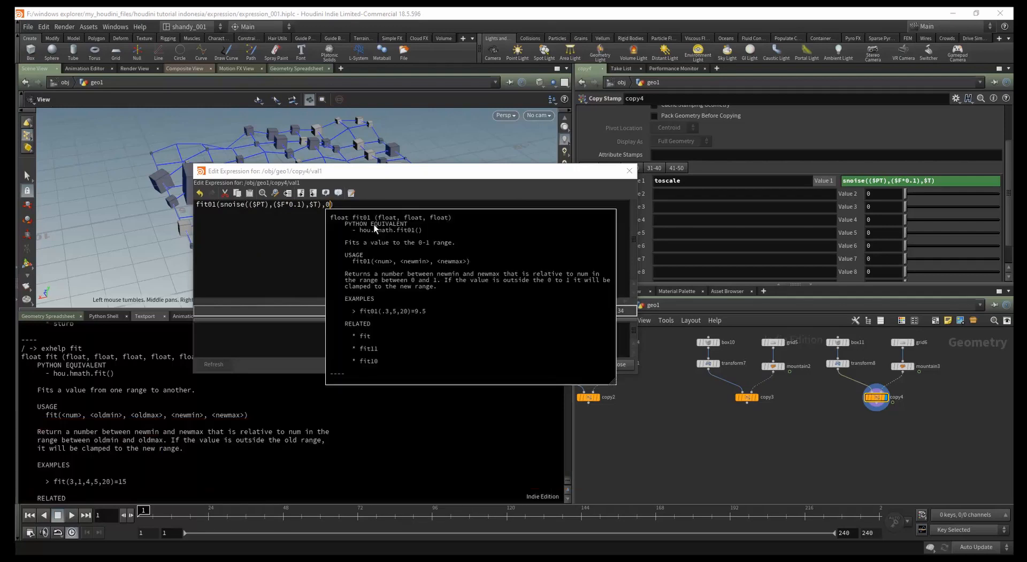
key(Left)
key(Left)
key(Left)
key(Left)
key(Left)
key(Left)
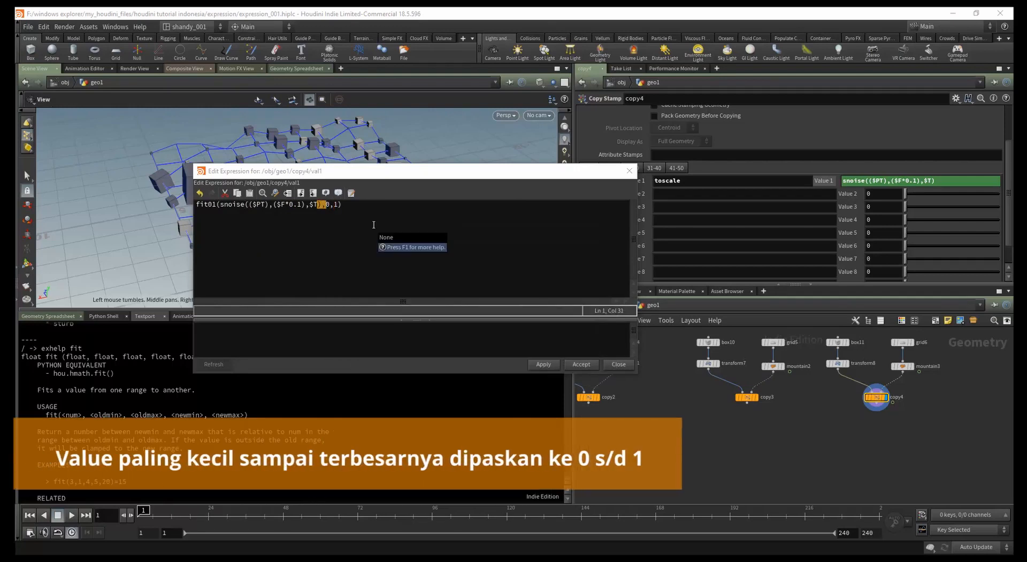
key(shift+Left)
key(shift+Left)
key(shift+Left)
click(326, 205)
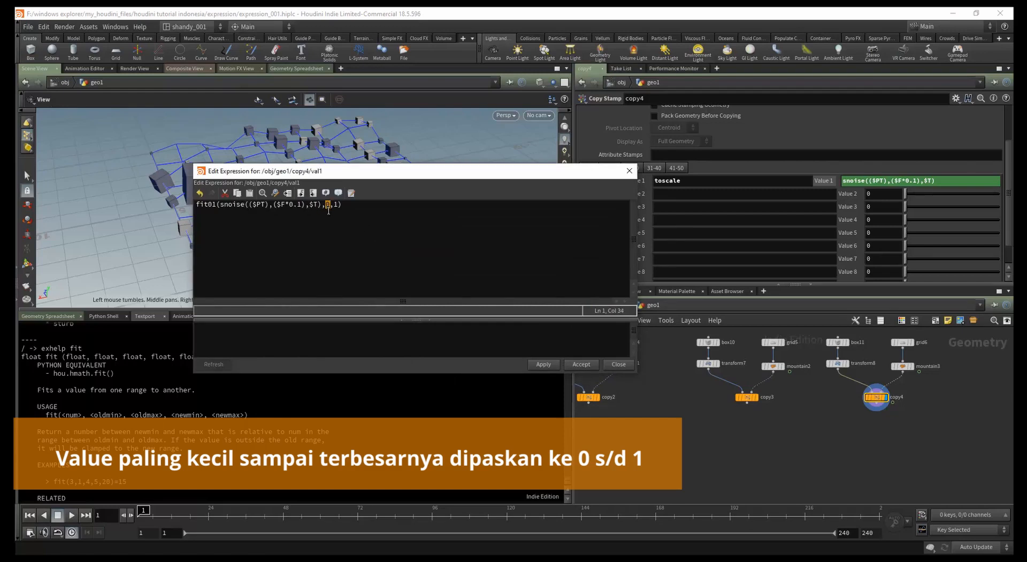
click(569, 359)
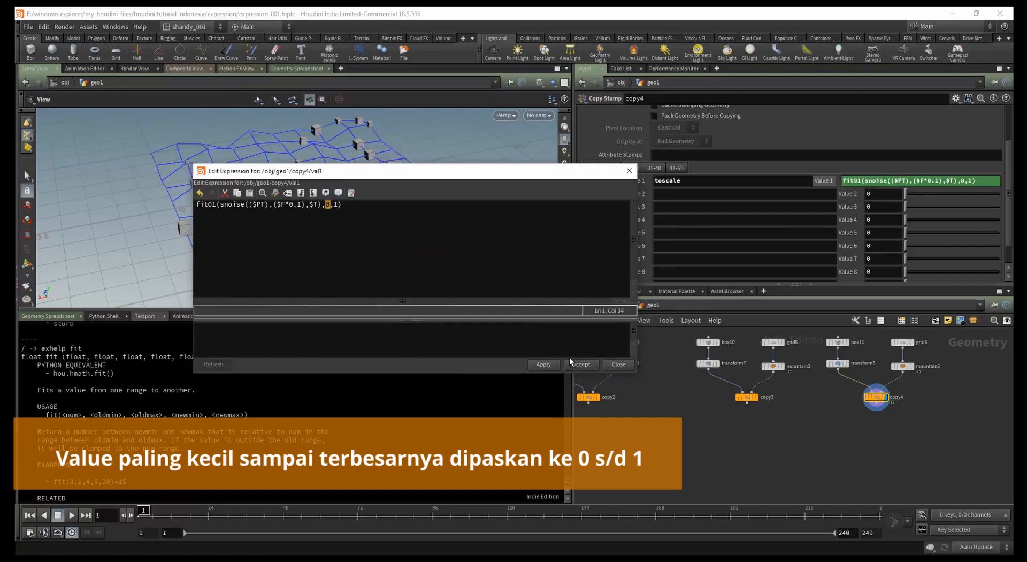
click(585, 367)
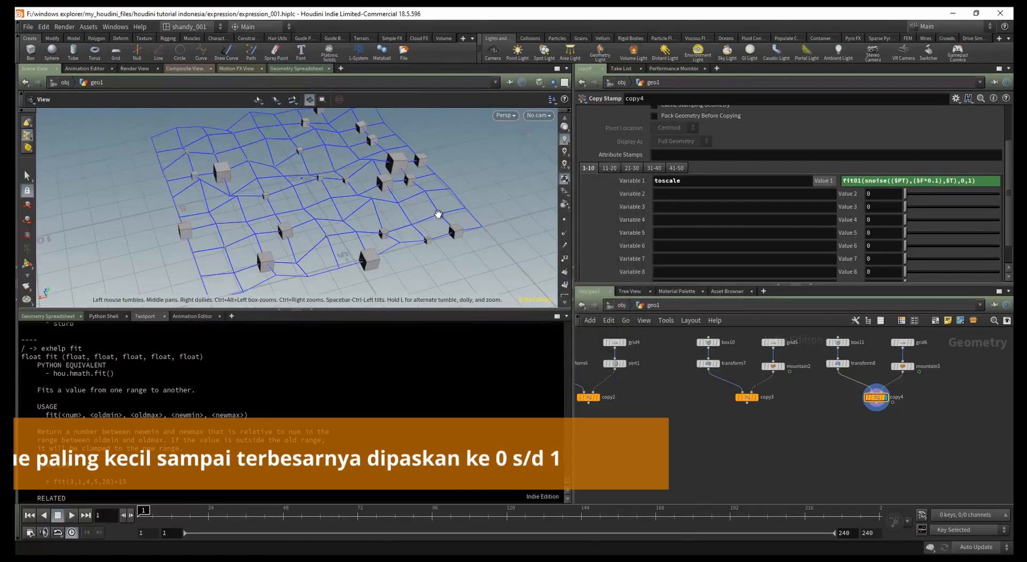
- Play the animation to check the fit01-driven box scales and return to the first frame
key(Up)
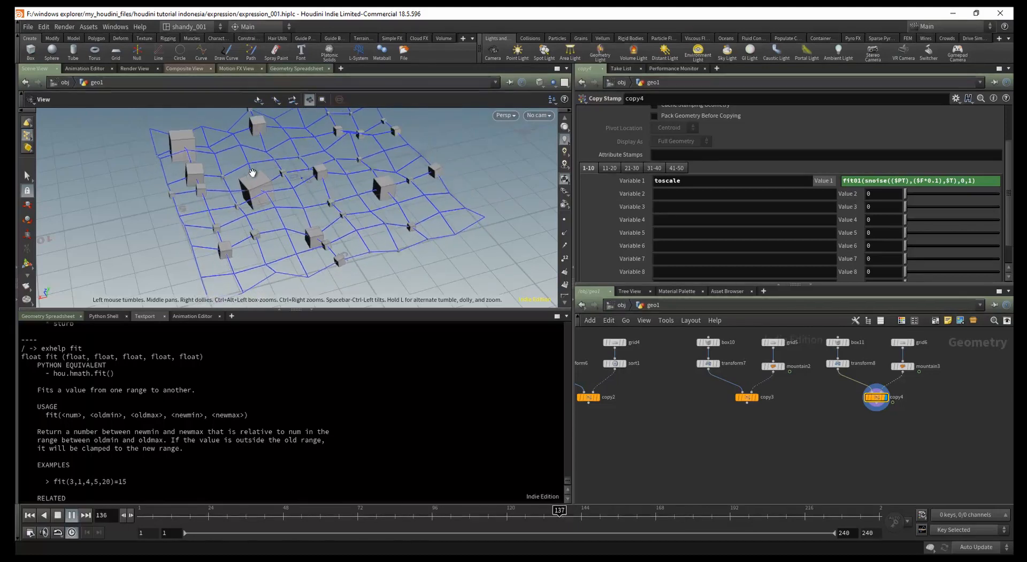
key(Up)
key(ctrl+Up)
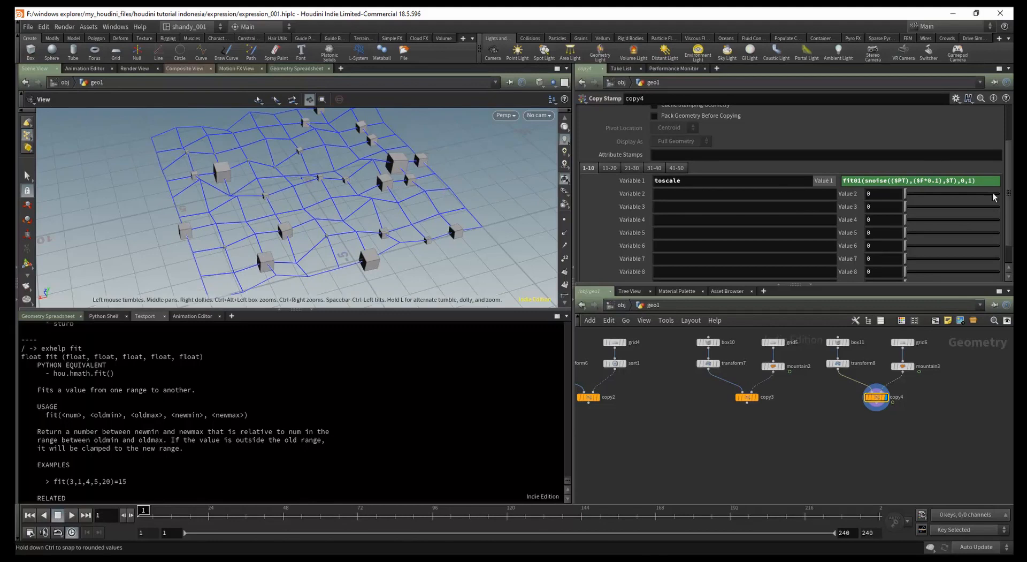
- Set the fit01 minimum to 0.2 in copy4's toscale expression, play the animation and return to the first frame
text(.2)
key(Return)
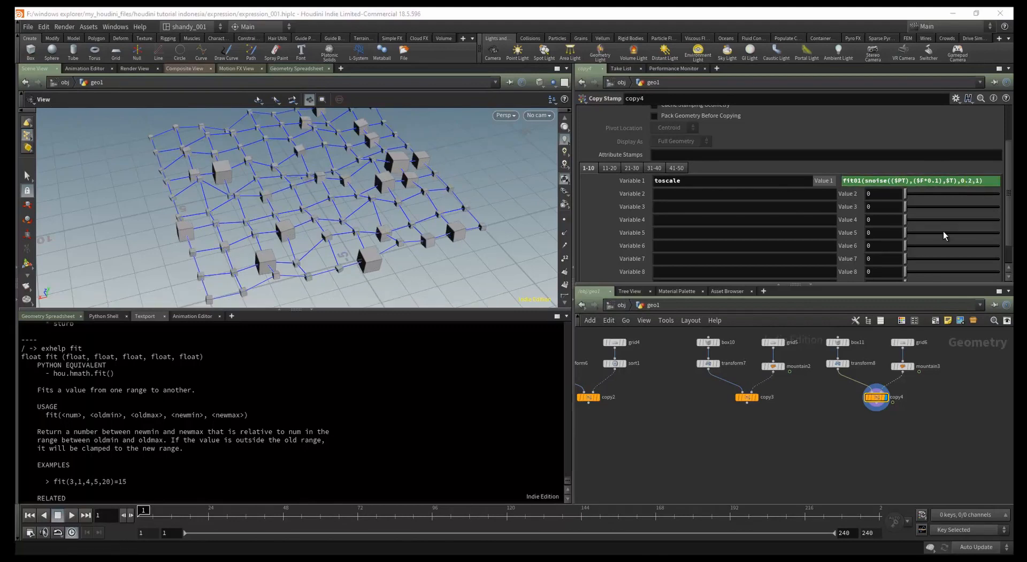
key(Up)
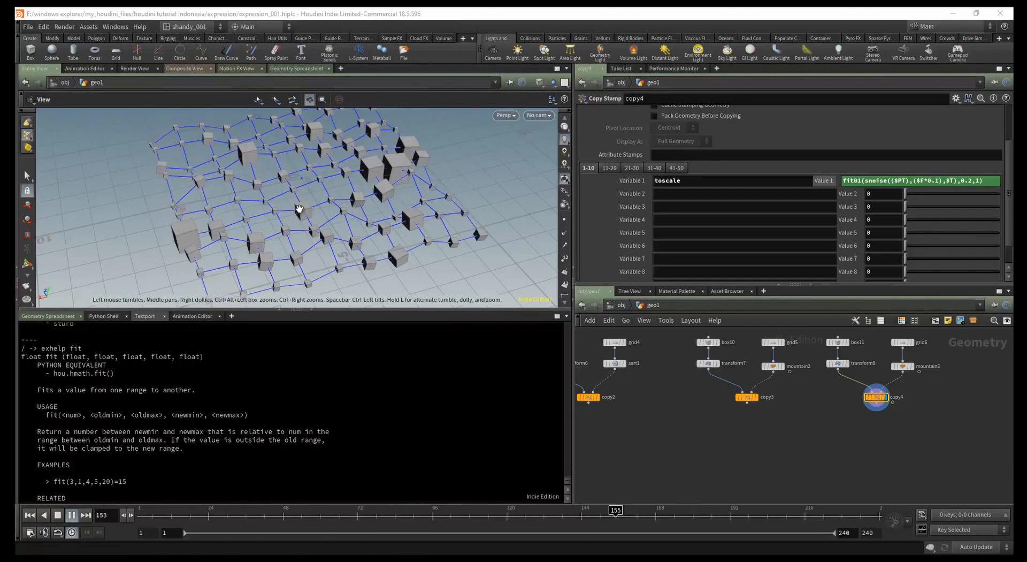
click(56, 518)
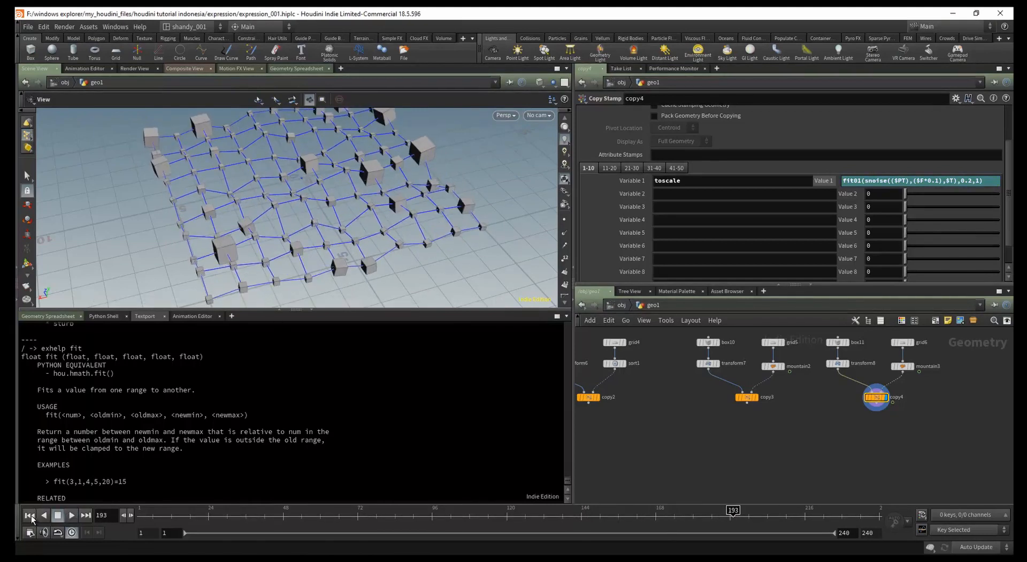
click(30, 516)
- Add a new Grid node in the empty network area below the existing copy chains
scroll(769, 422, down, 2)
middle_drag(768, 423, 901, 392)
scroll(833, 405, down, 2)
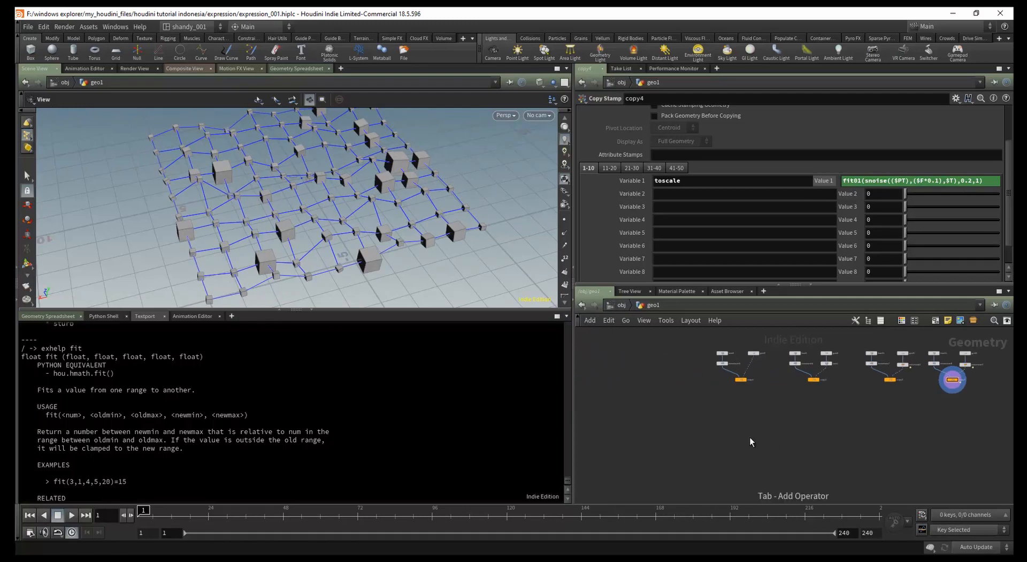
key(Tab)
text(box)
key(Return)
click(827, 446)
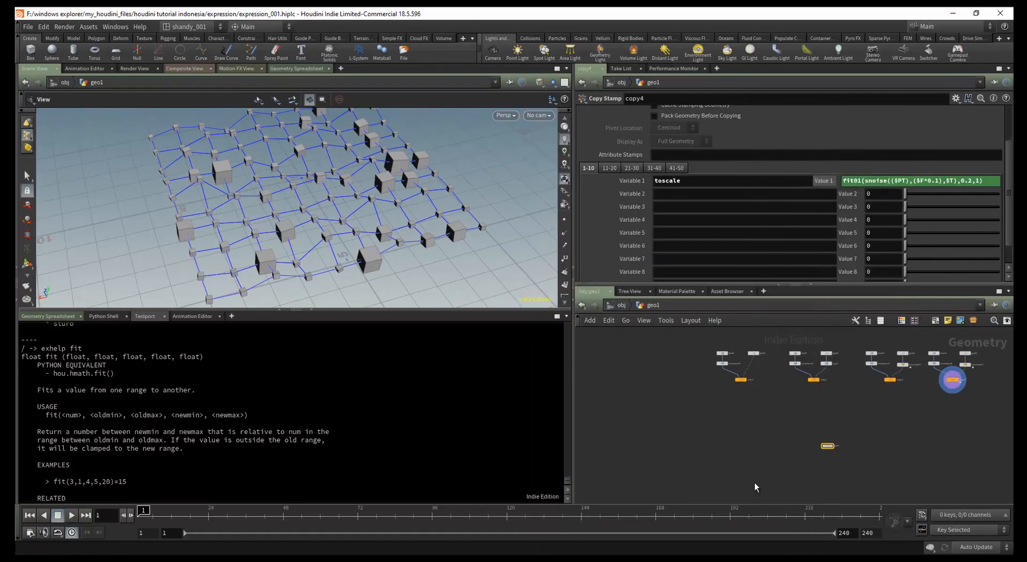
scroll(727, 472, up, 3)
middle_drag(728, 473, 702, 444)
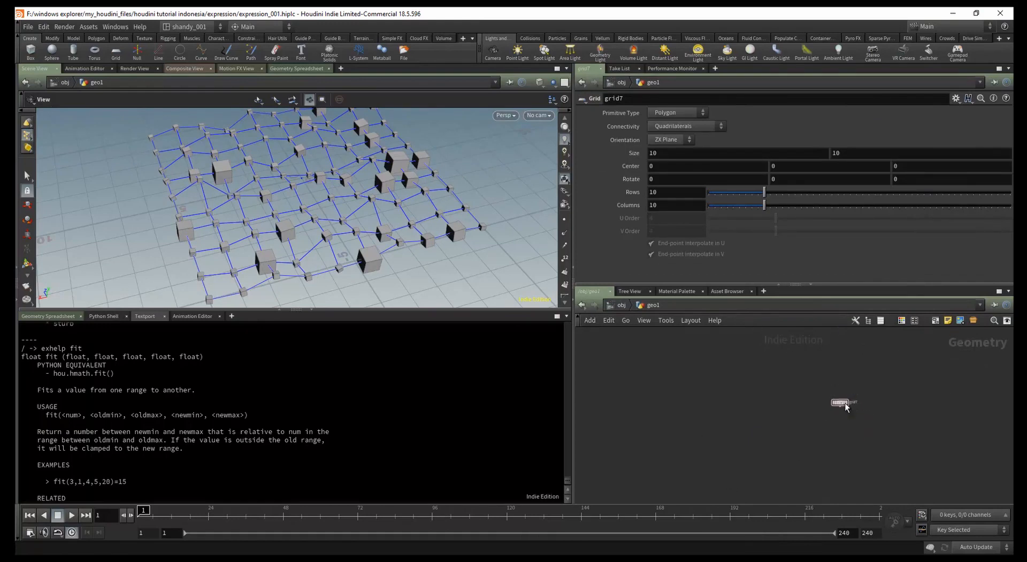
- Copy the box, sphere, two platonic and torus nodes from the expression network into geo1 and move the new grid clear of them
key(2)
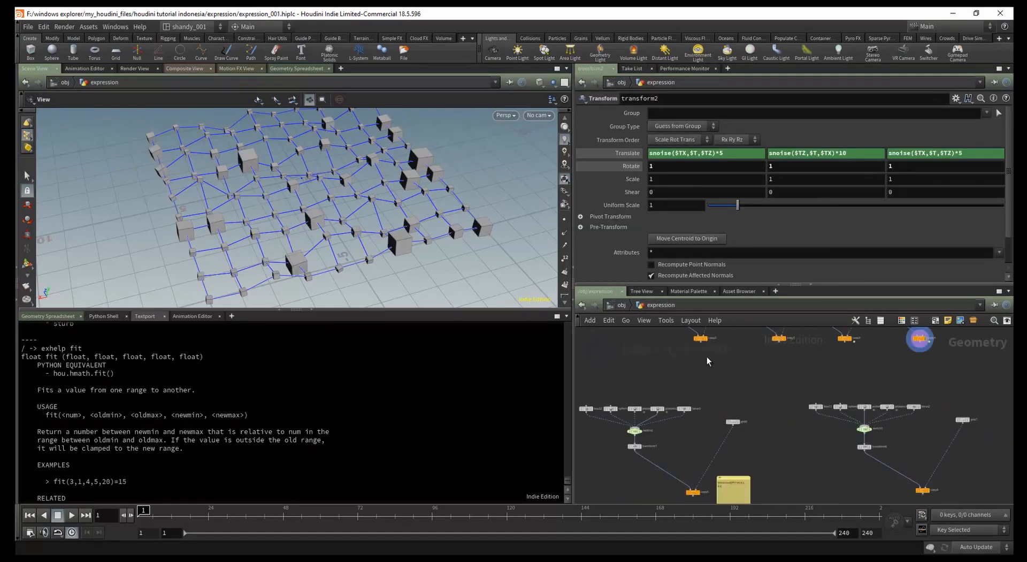
drag(639, 378, 911, 406)
key(ctrl+c)
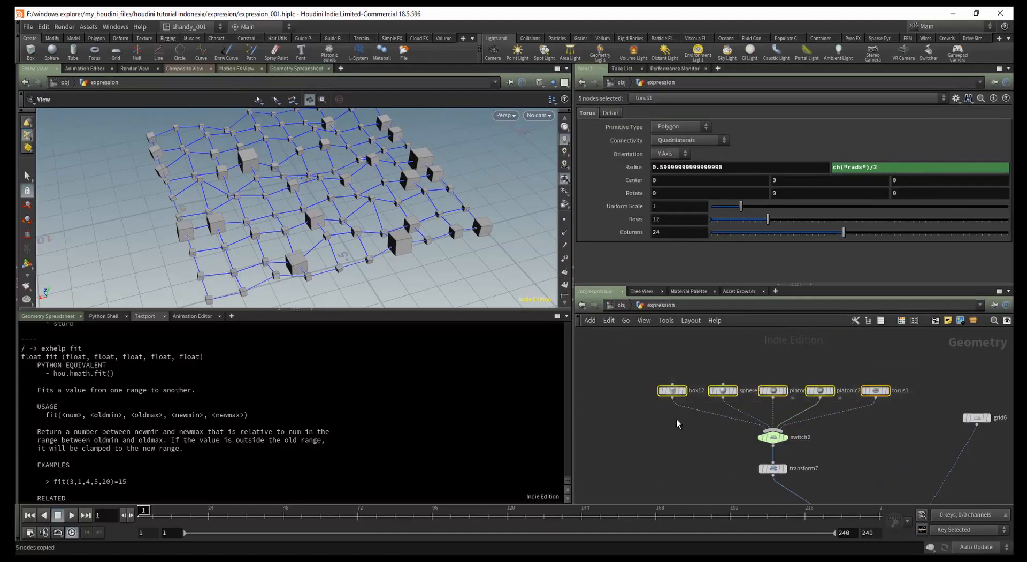
key(2)
key(1)
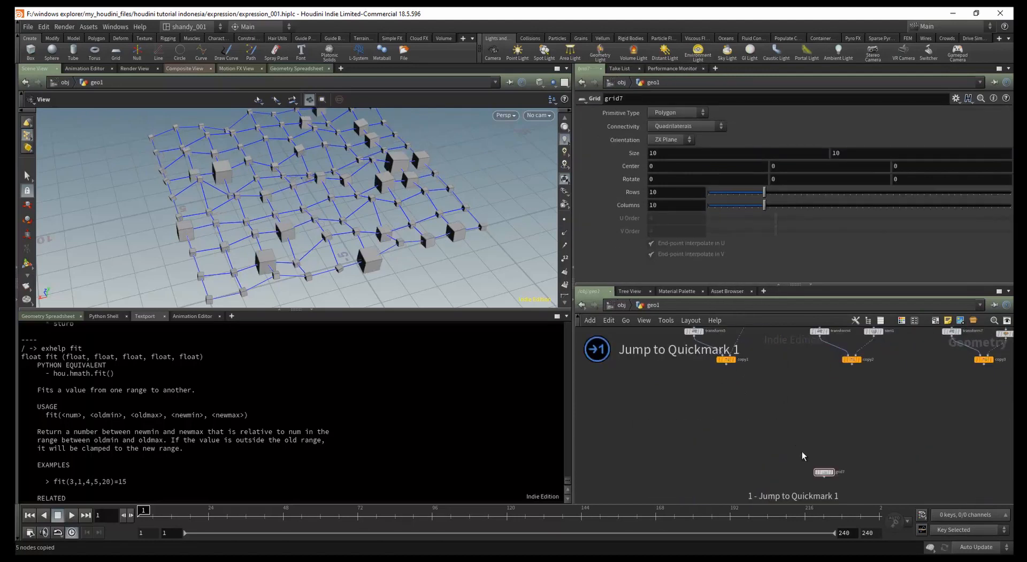
key(ctrl+v)
drag(809, 410, 865, 438)
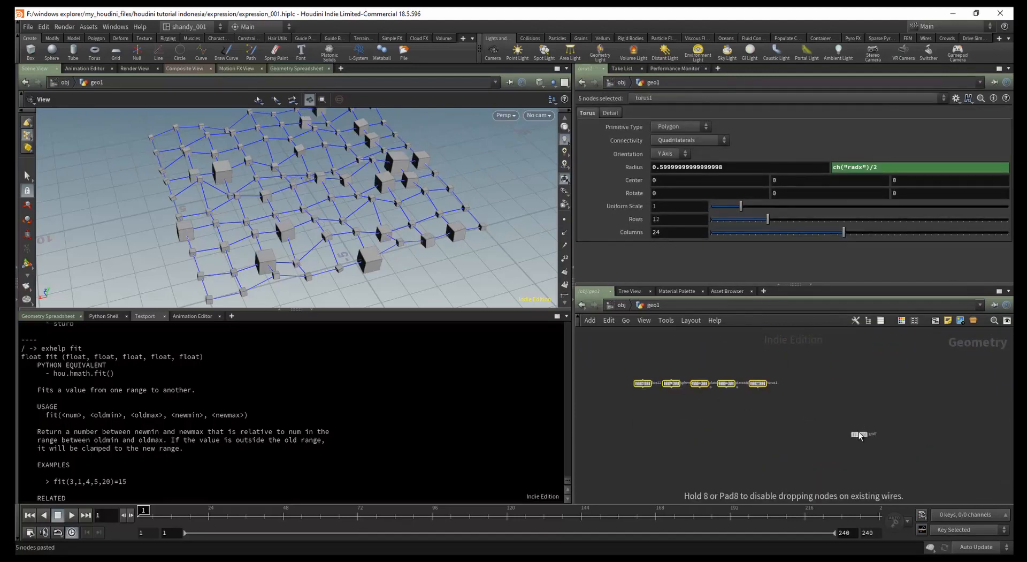
- Display the pasted box12, sphere2 and platonic1 nodes one after another to view each shape
click(803, 420)
scroll(640, 371, up, 1)
click(644, 385)
key(r)
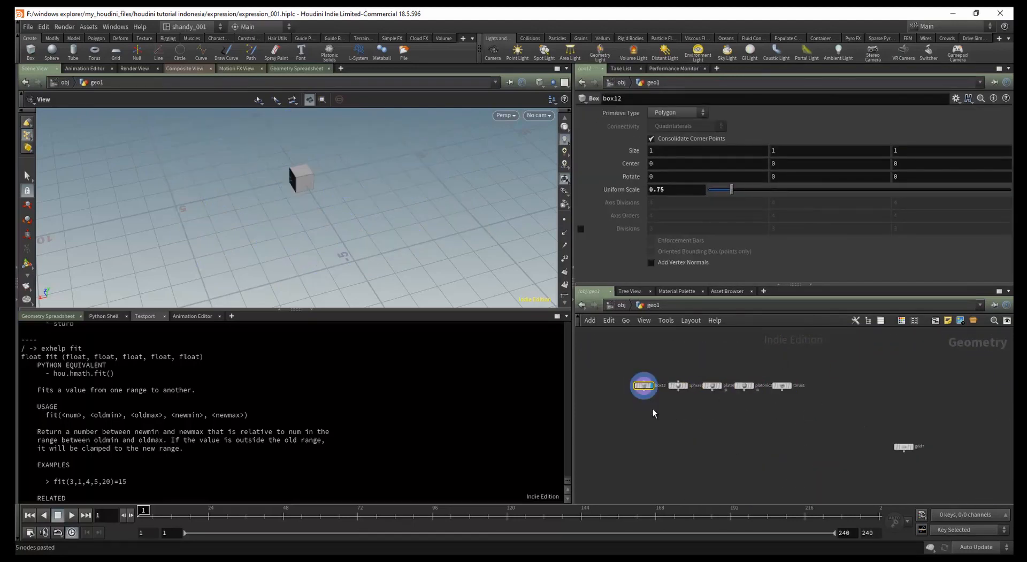
scroll(679, 391, up, 3)
click(682, 381)
key(r)
click(736, 380)
key(r)
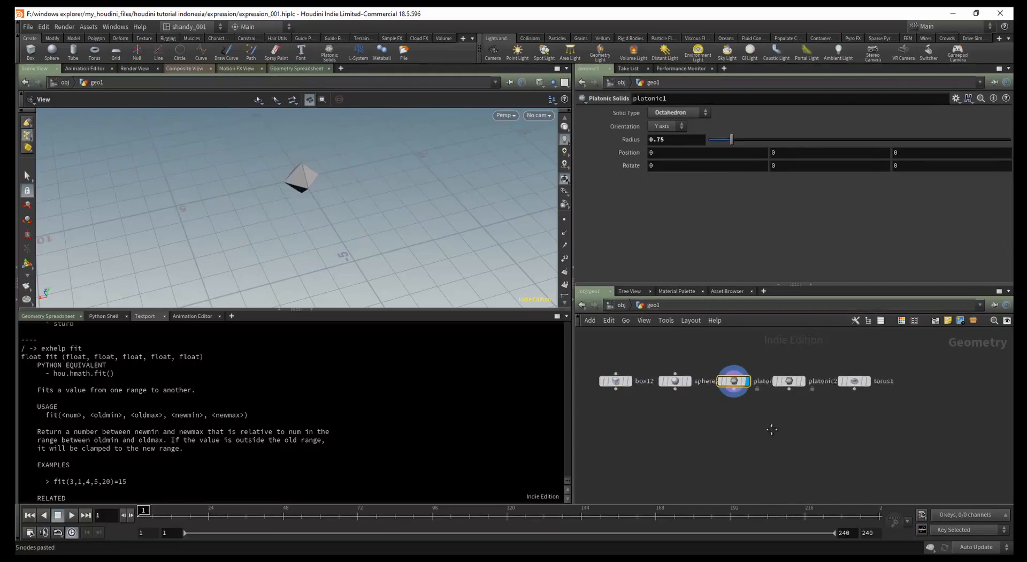
- Add a Platonic Solids node below platonic1, look at its solid type options and delete the node
scroll(720, 406, up, 4)
key(Tab)
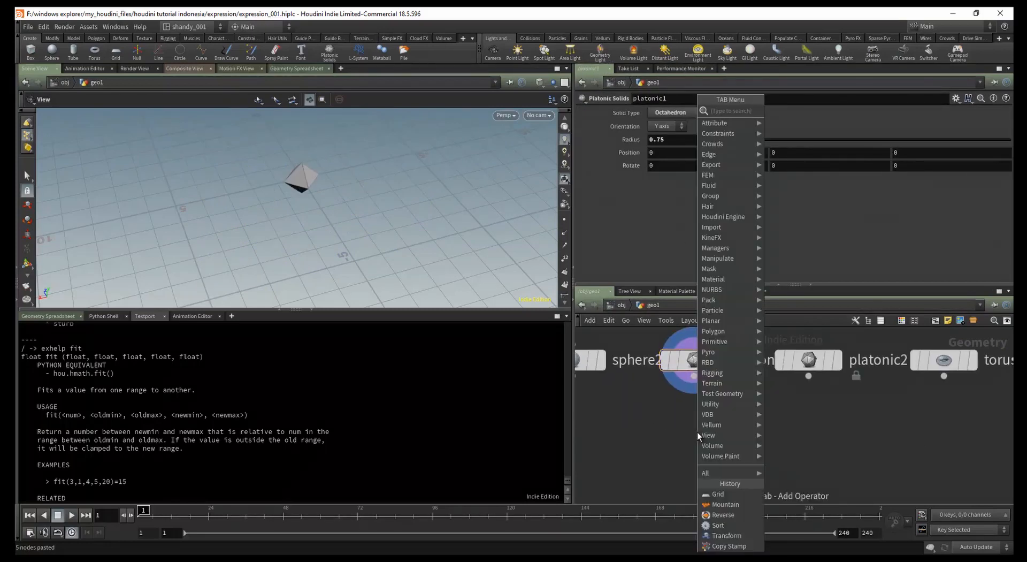
text(platoni)
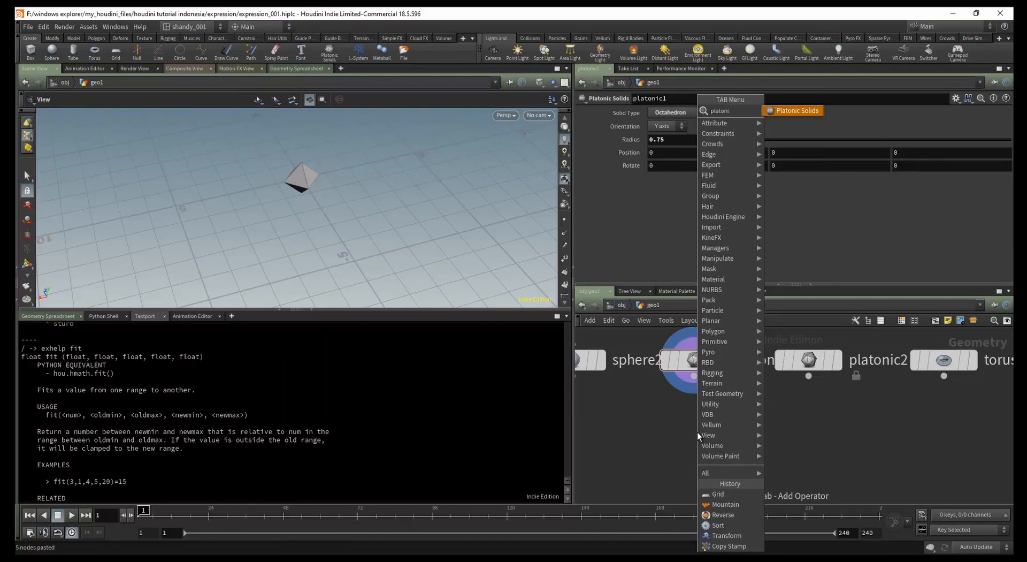
key(Return)
click(698, 435)
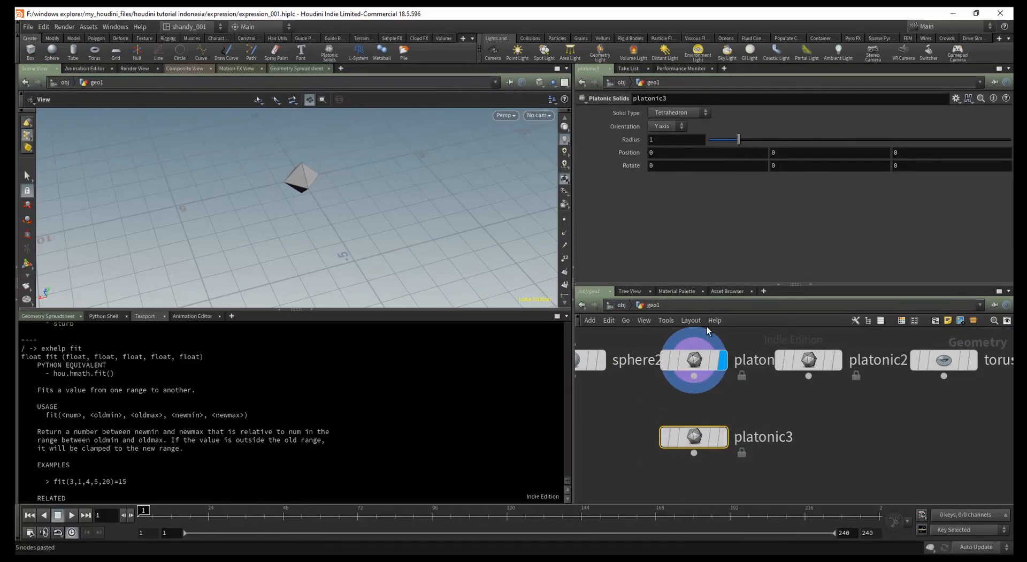
click(677, 113)
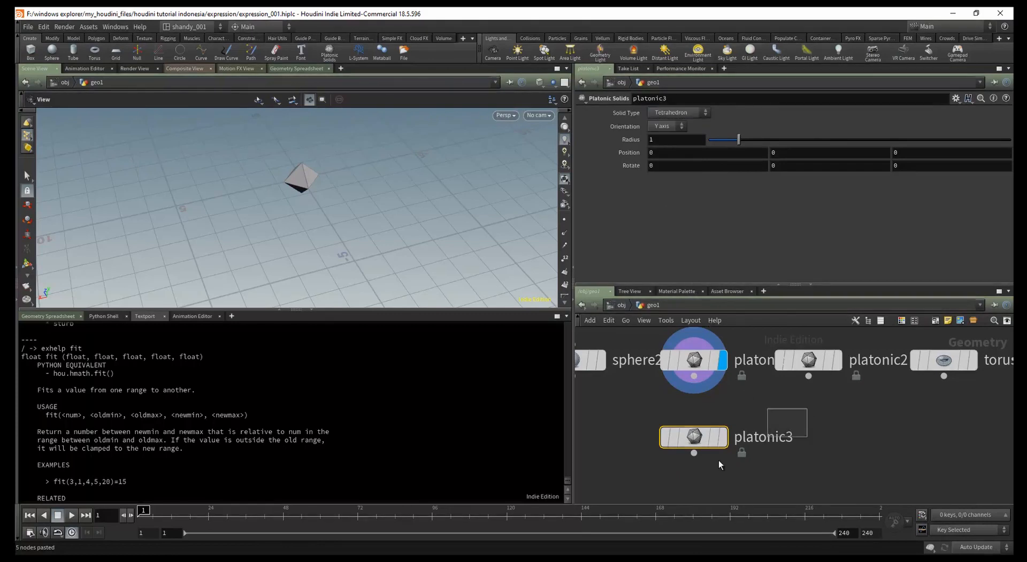
key(Delete)
- Display the platonic2 and torus1 nodes in turn and view the torus from another angle
scroll(813, 372, down, 2)
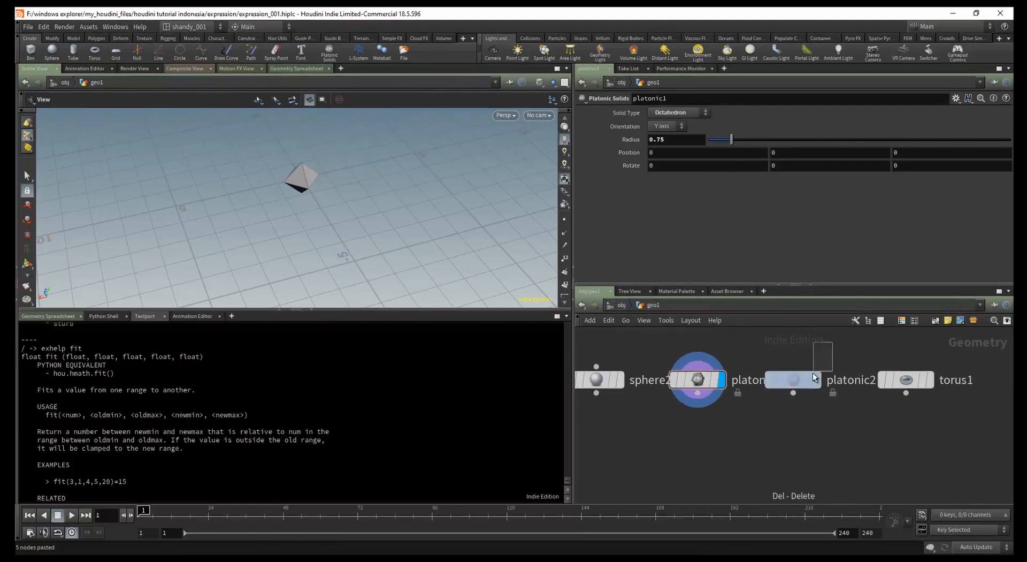
key(r)
drag(936, 350, 891, 400)
key(r)
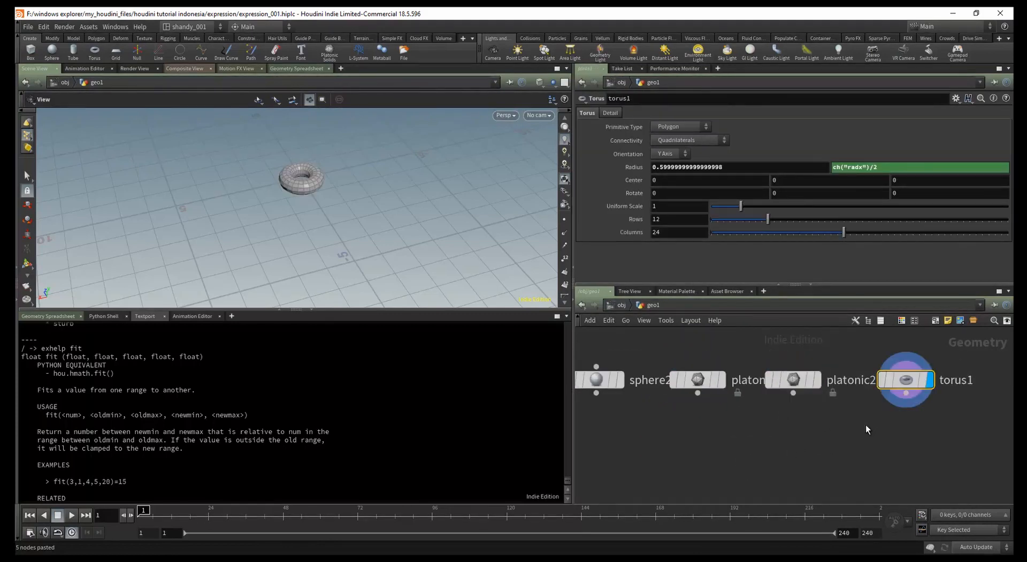
scroll(865, 426, down, 1)
drag(171, 177, 198, 196)
scroll(312, 195, down, 1)
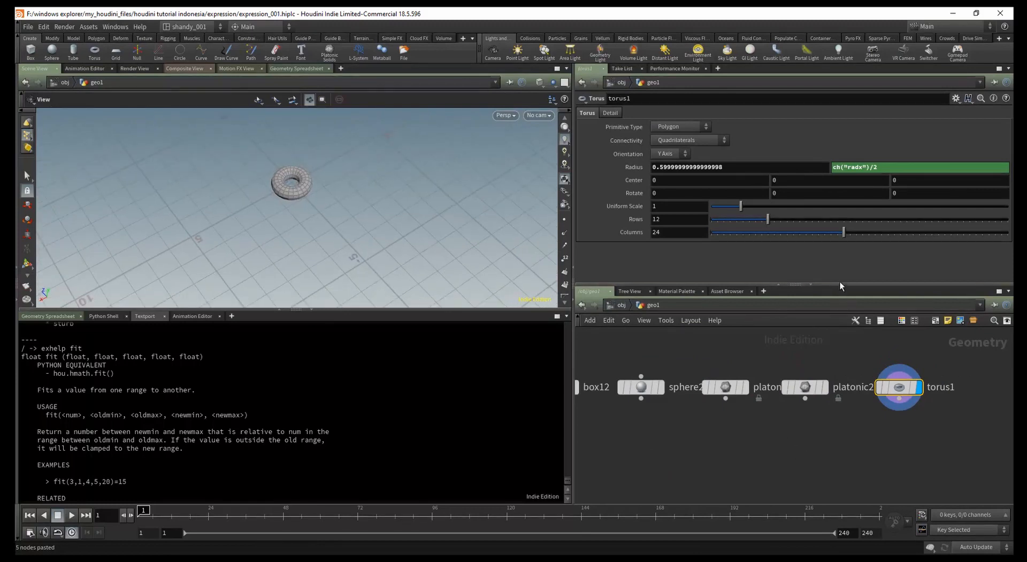
- Move the new grid beside the row of primitives and set its rows and columns to 5
click(802, 435)
scroll(695, 416, down, 2)
middle_drag(741, 441, 709, 398)
scroll(720, 406, down, 6)
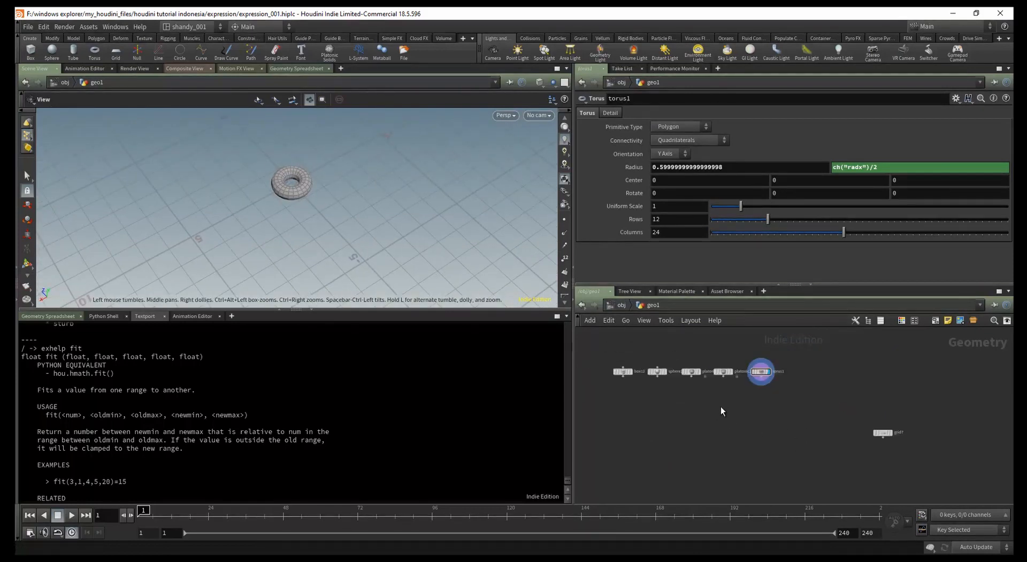
drag(838, 405, 785, 362)
scroll(811, 441, up, 3)
drag(666, 194, 573, 203)
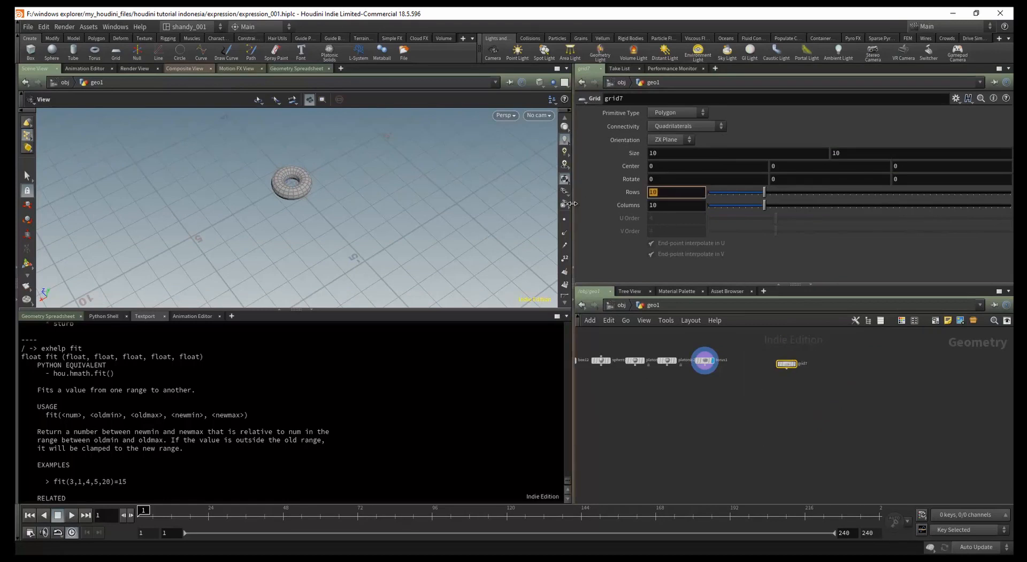
text(5)
key(Tab)
text(5)
key(Return)
- Add a Switch node below the five primitives and wire box12, sphere2, platonic1, platonic2 and torus1 into it
middle_drag(639, 418, 693, 436)
click(707, 434)
key(Tab)
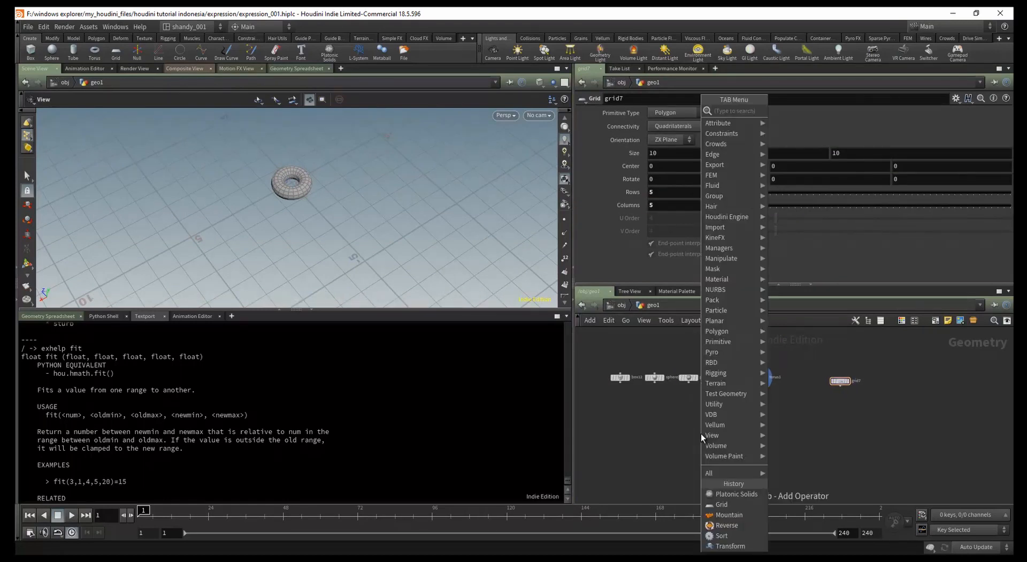
text(platonic)
key(Return)
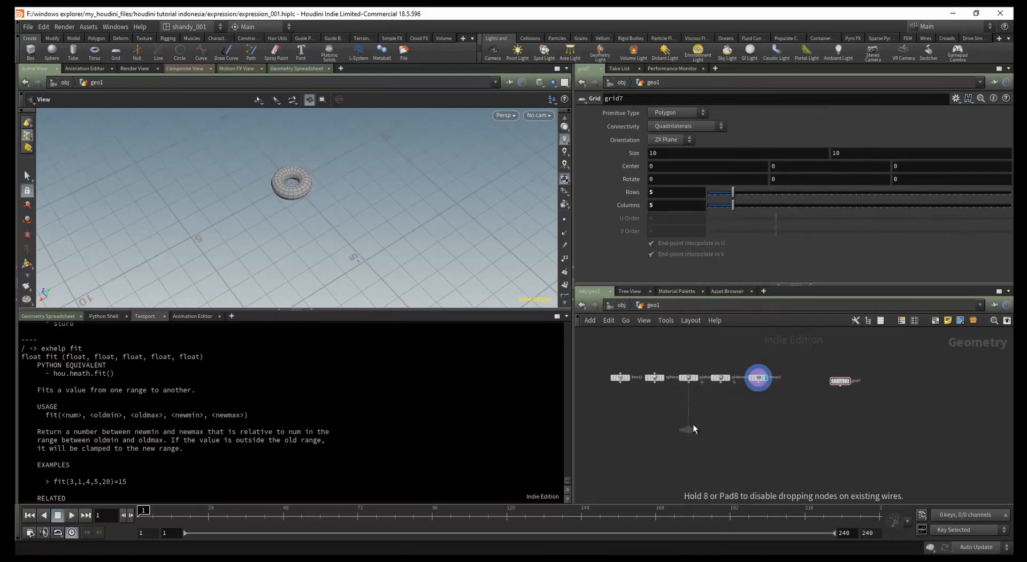
click(690, 405)
drag(784, 358, 689, 401)
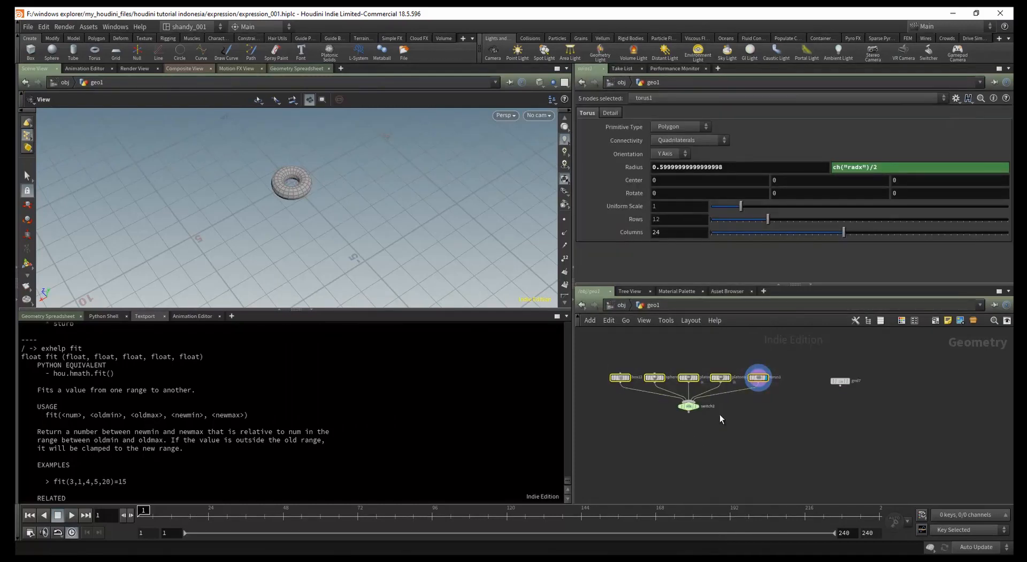
- Move grid7 closer, add a Copy Stamp node fed by switch2 and grid7, and display the copies
click(759, 418)
scroll(819, 413, up, 2)
middle_drag(818, 412, 811, 393)
drag(840, 363, 790, 427)
key(Tab)
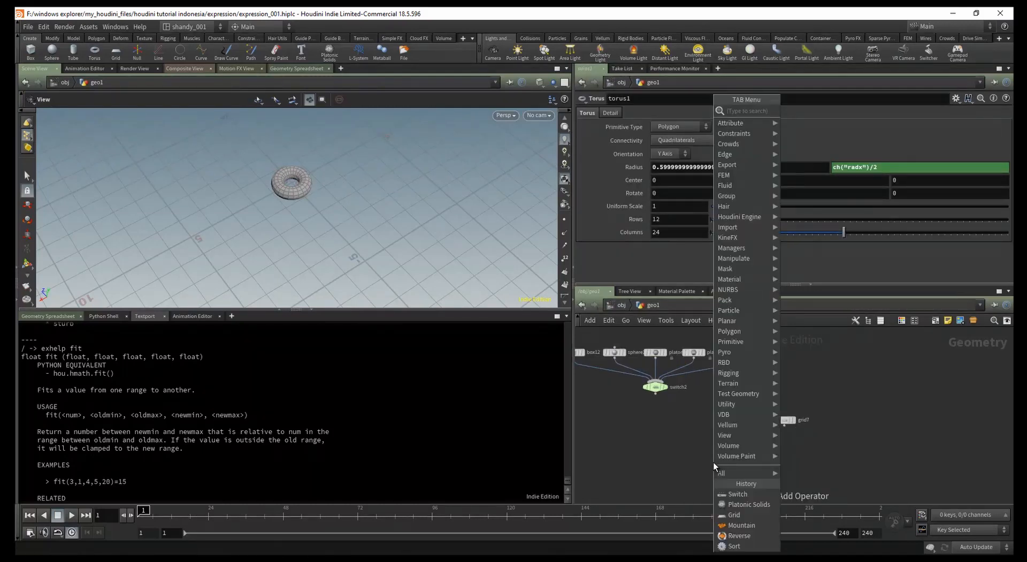
text(cops)
key(Return)
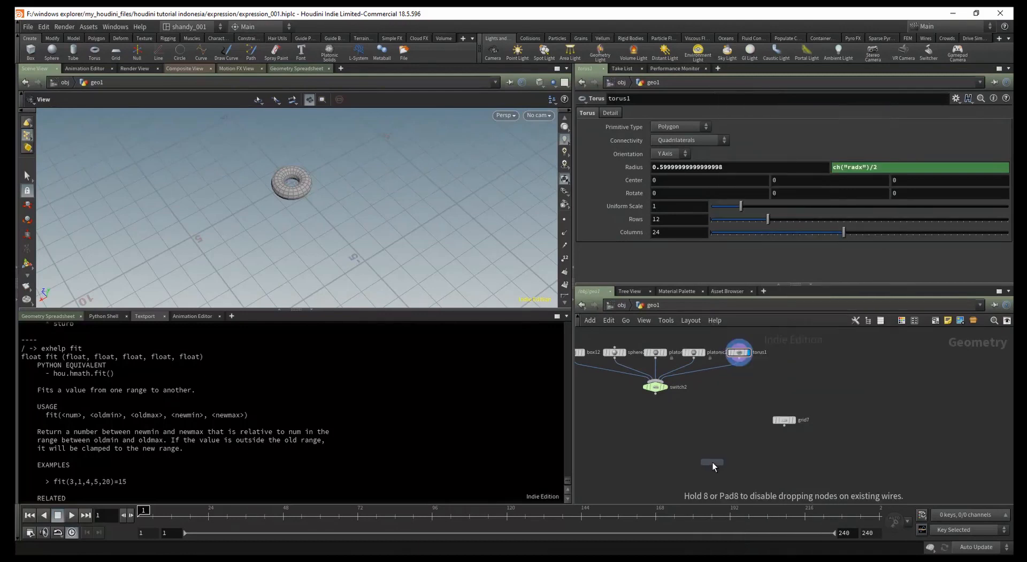
click(711, 461)
drag(657, 395, 785, 424)
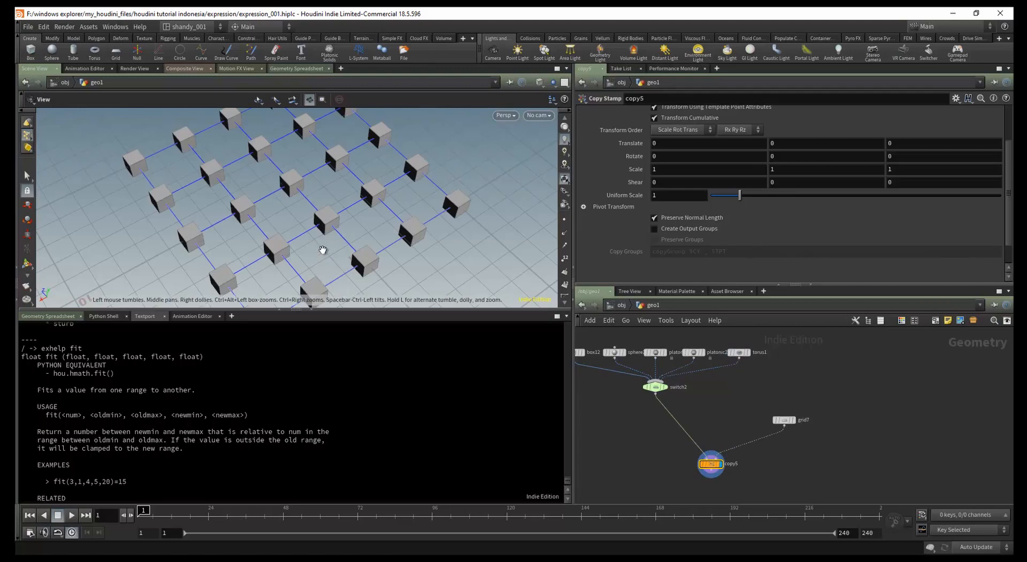
drag(321, 248, 337, 221)
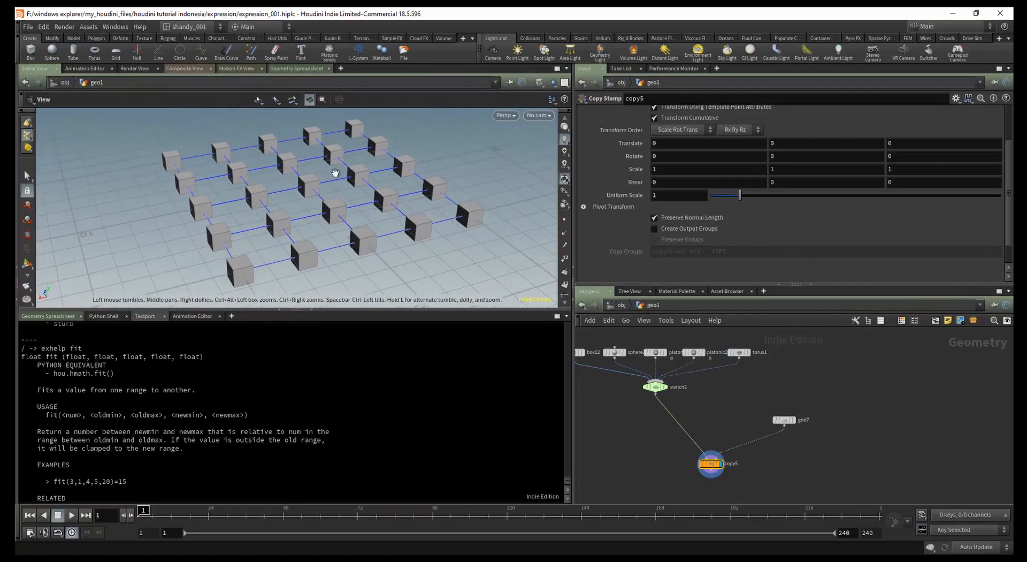
- Sweep switch2's Select Input up to 5 and back to 0 to preview each primitive on the grid
middle_drag(636, 380, 668, 385)
click(673, 388)
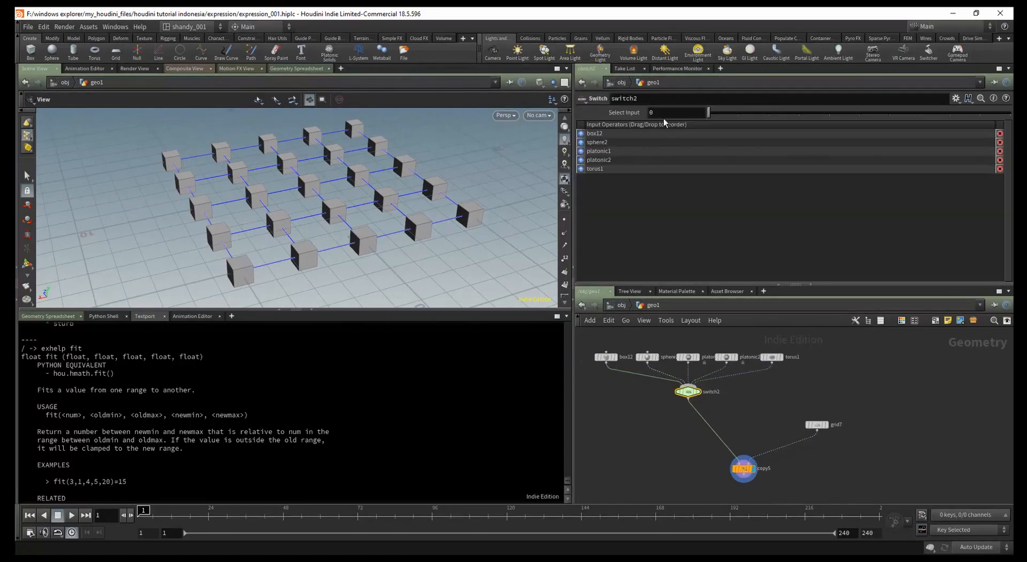
drag(708, 113, 861, 116)
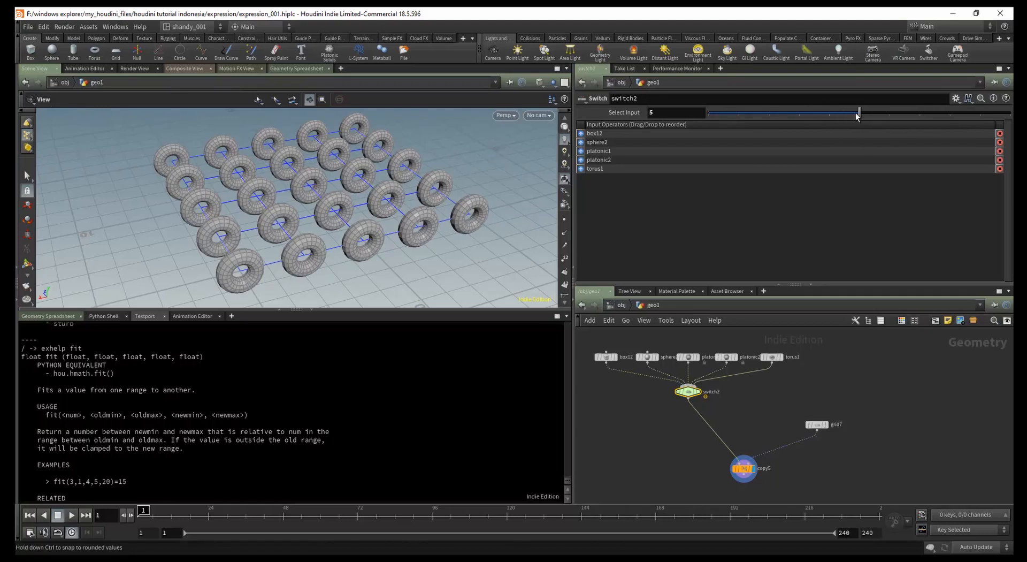
drag(851, 114, 684, 122)
- Enable Stamp Inputs on copy5 and define the stamp variable toswitch with the value $PT
scroll(736, 467, up, 3)
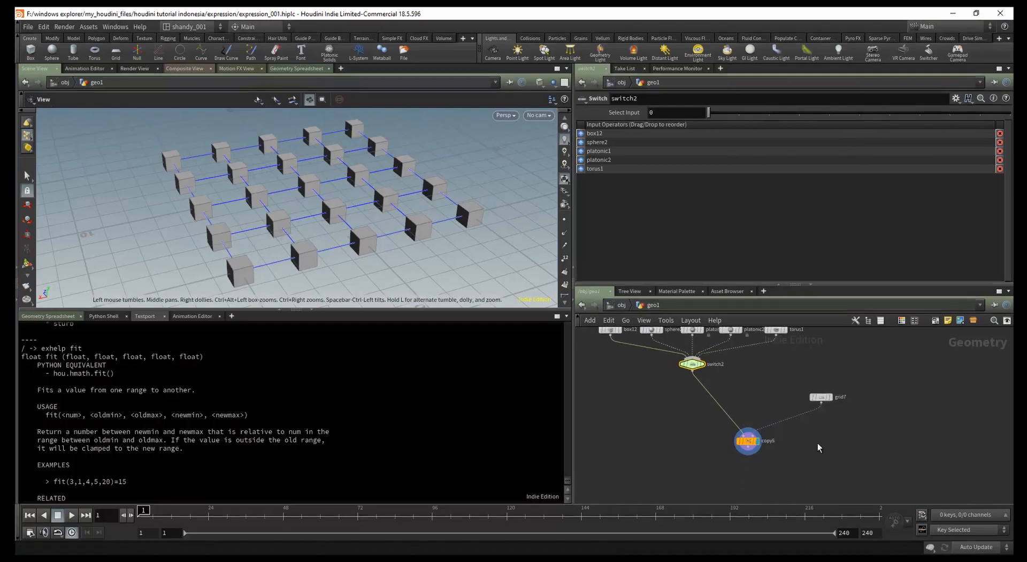
click(756, 456)
click(609, 139)
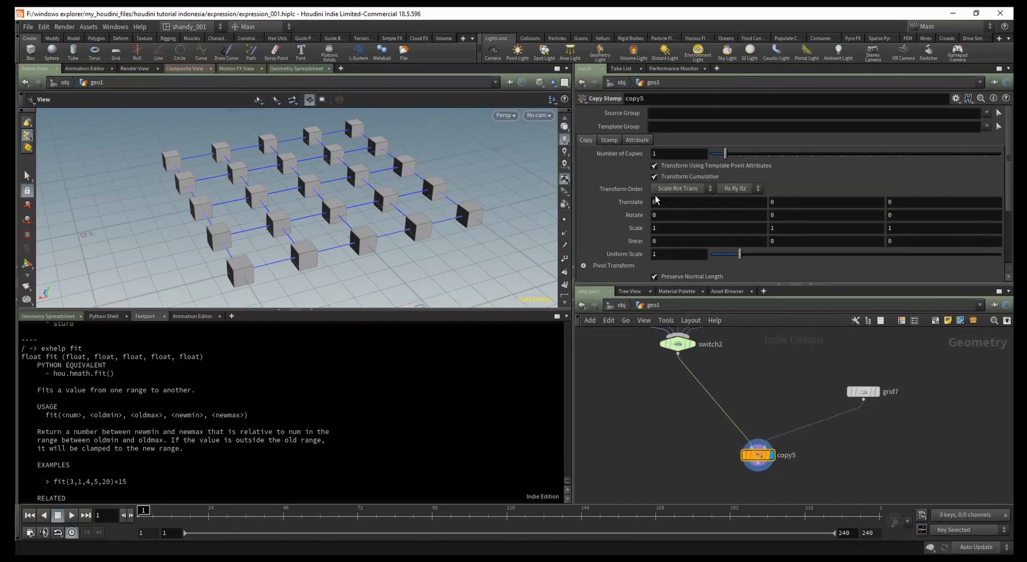
click(654, 153)
click(694, 239)
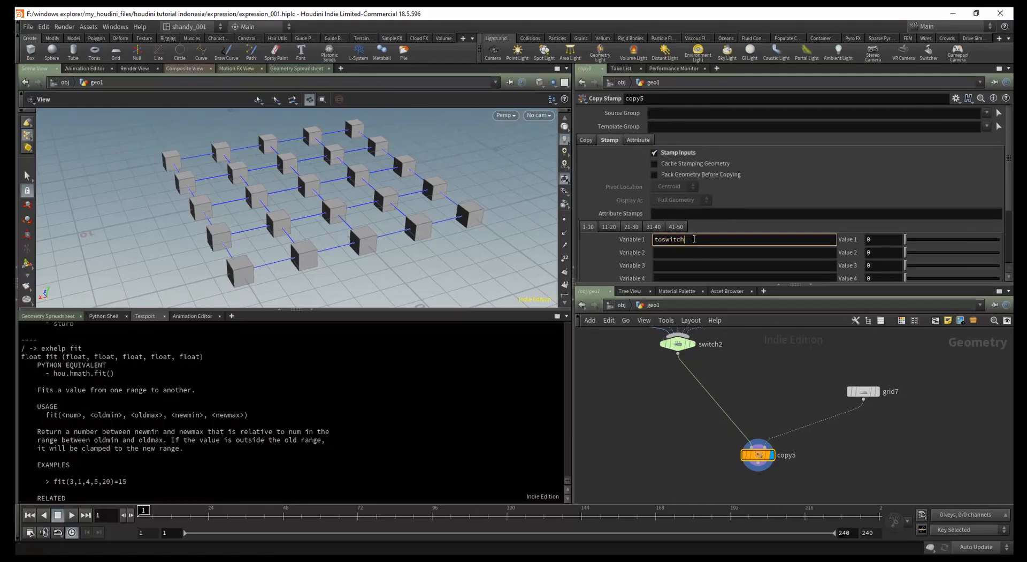
key(Return)
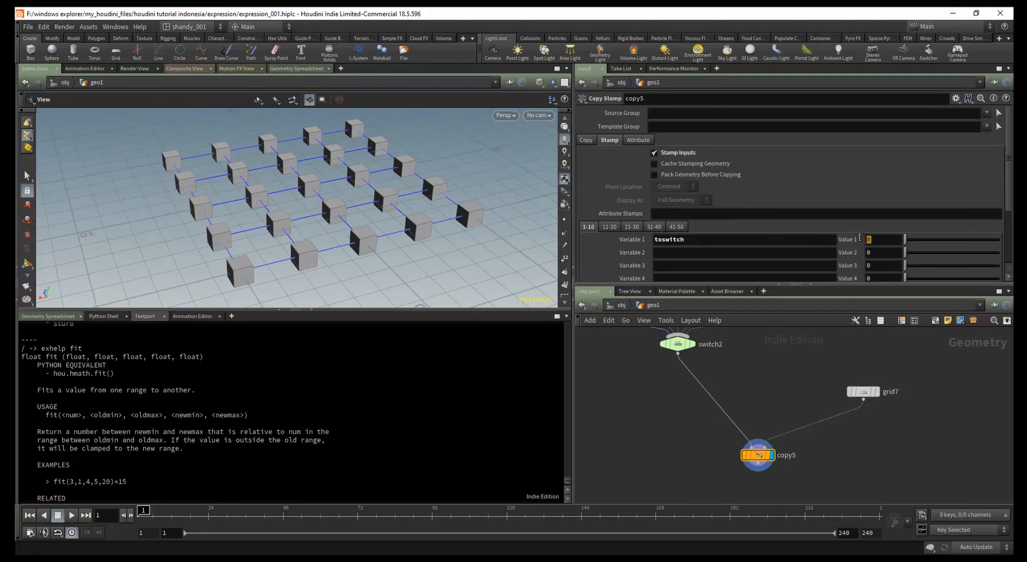
text($PT)
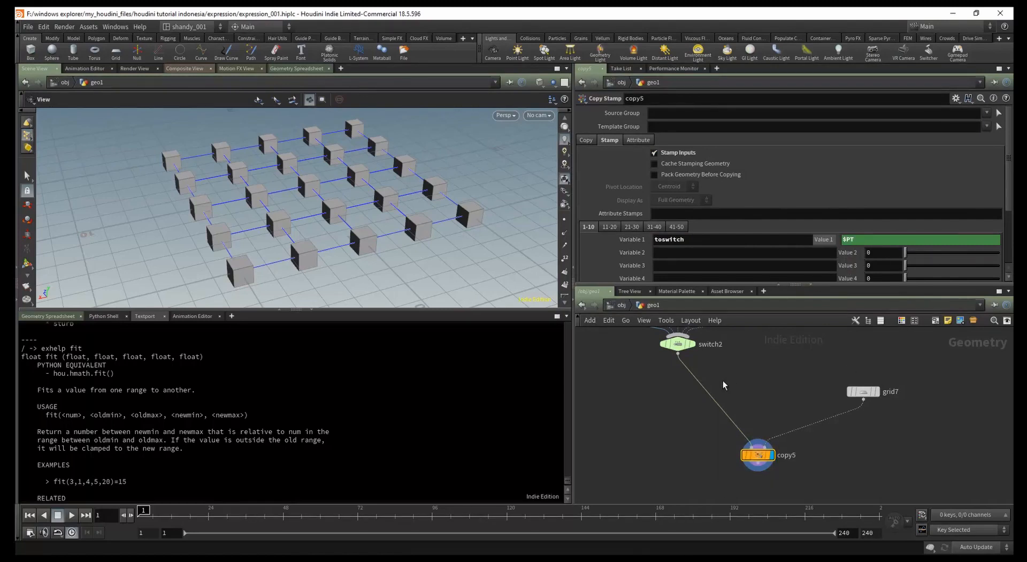
- Copy the Uniform Scale expression stamp("../copy1","toscale",0) from transform5 into switch2's Select Input
click(677, 343)
scroll(739, 460, down, 5)
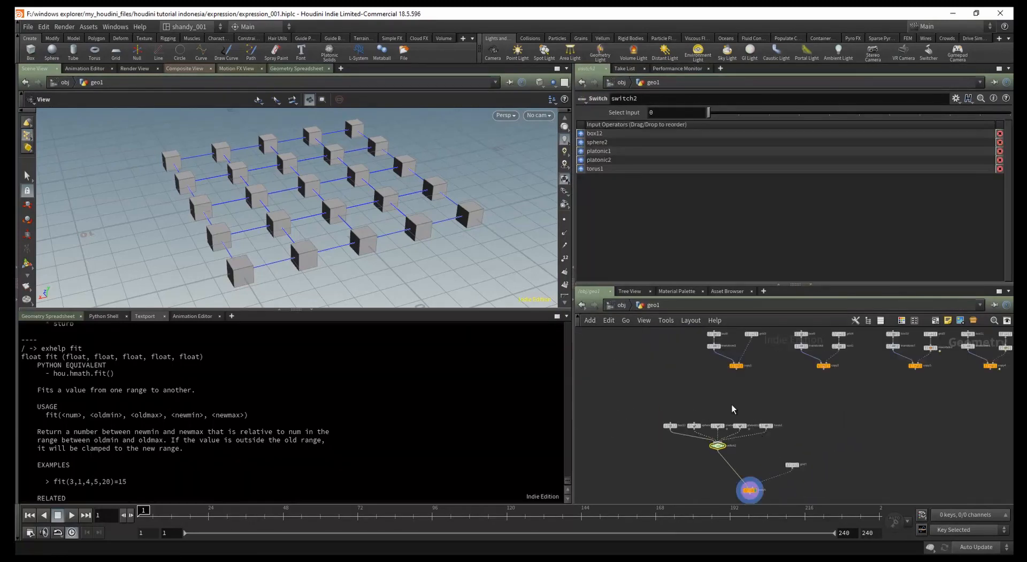
scroll(731, 407, up, 3)
click(741, 393)
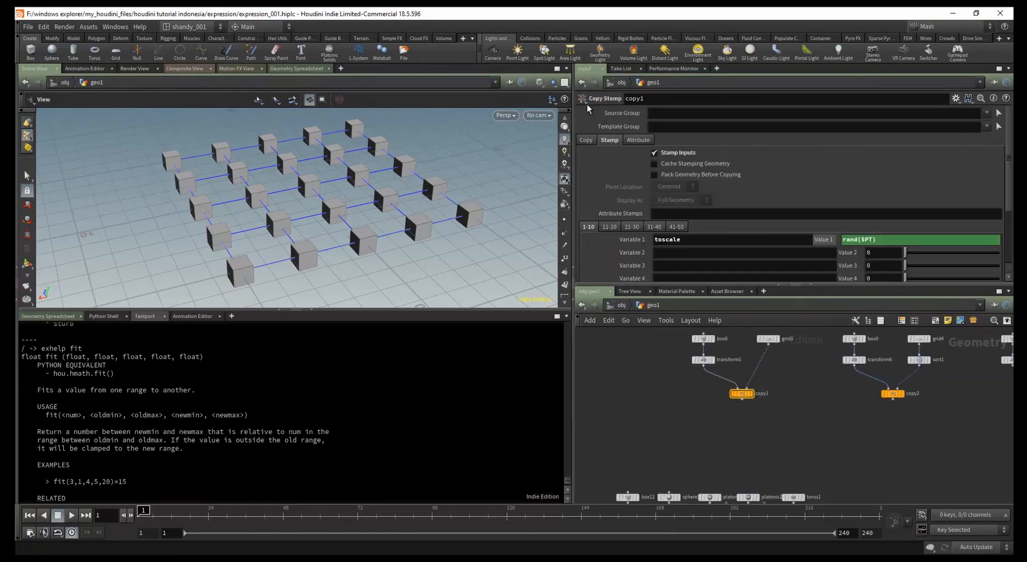
click(703, 359)
click(766, 205)
text(stamp("../copy1","toscale",0))
key(Return)
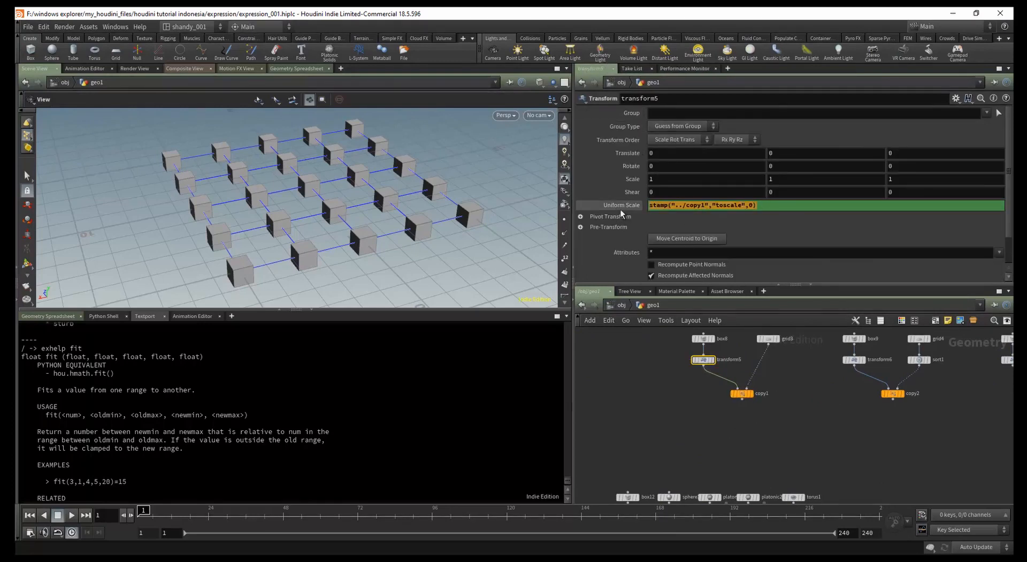
scroll(658, 332, down, 5)
scroll(688, 412, up, 2)
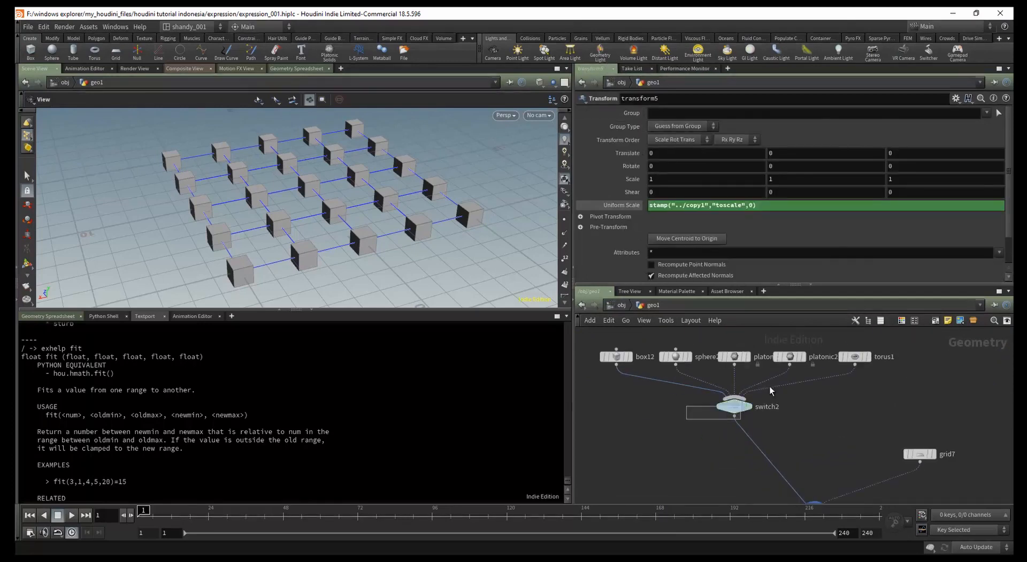
click(734, 406)
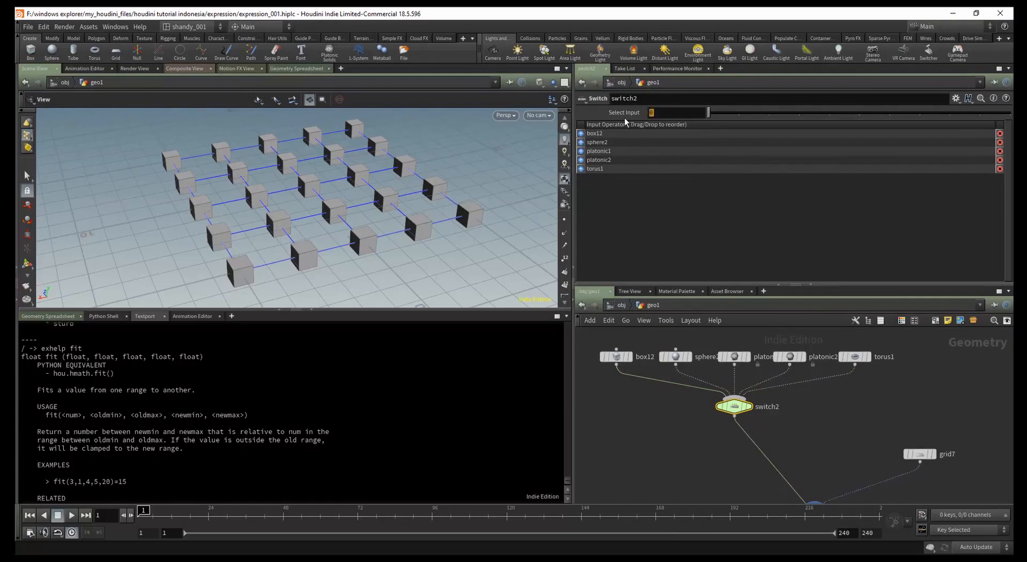
text(stamp("../copy1","toscale",0))
- Edit switch2's Select Input expression to stamp("../copy5","toswitch",0)
middle_drag(820, 499, 802, 434)
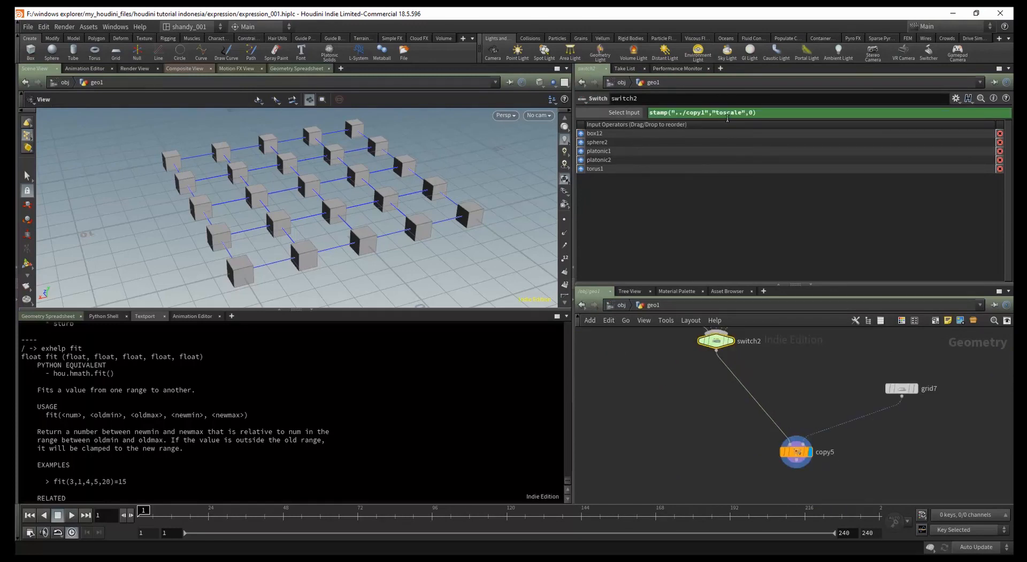
drag(705, 113, 701, 114)
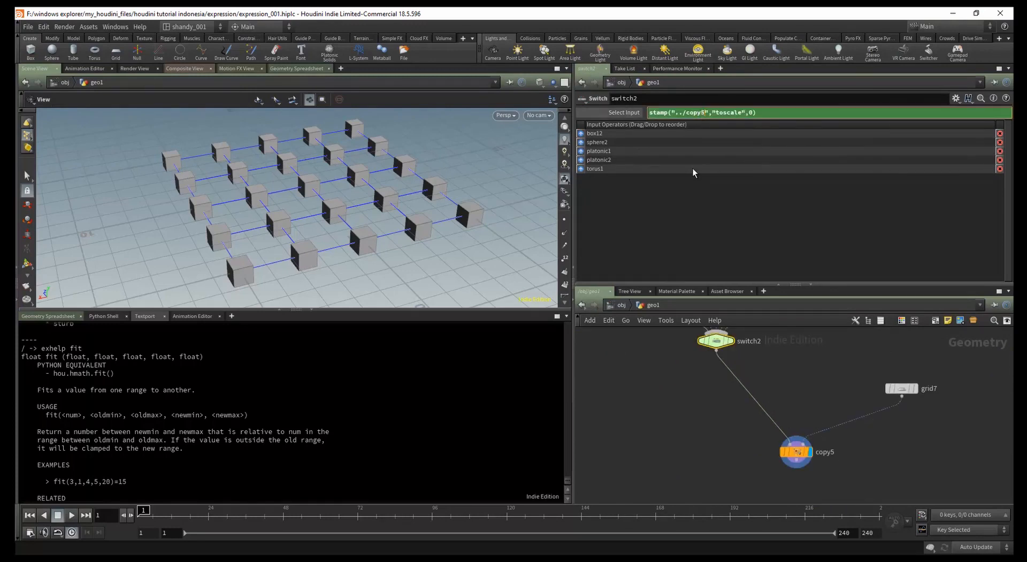
text(5)
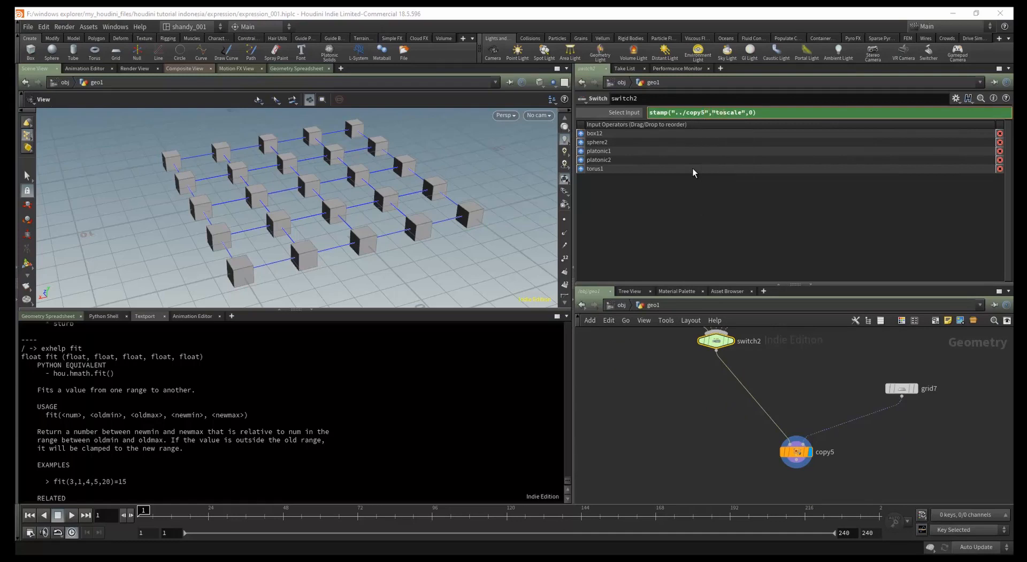
key(shift+Right)
key(shift+Right)
key(shift+Right)
key(shift+Right)
text(witch)
key(Return)
- Change copy5's toswitch value to rand($PT) and view the copied shapes on the grid
drag(262, 206, 327, 209)
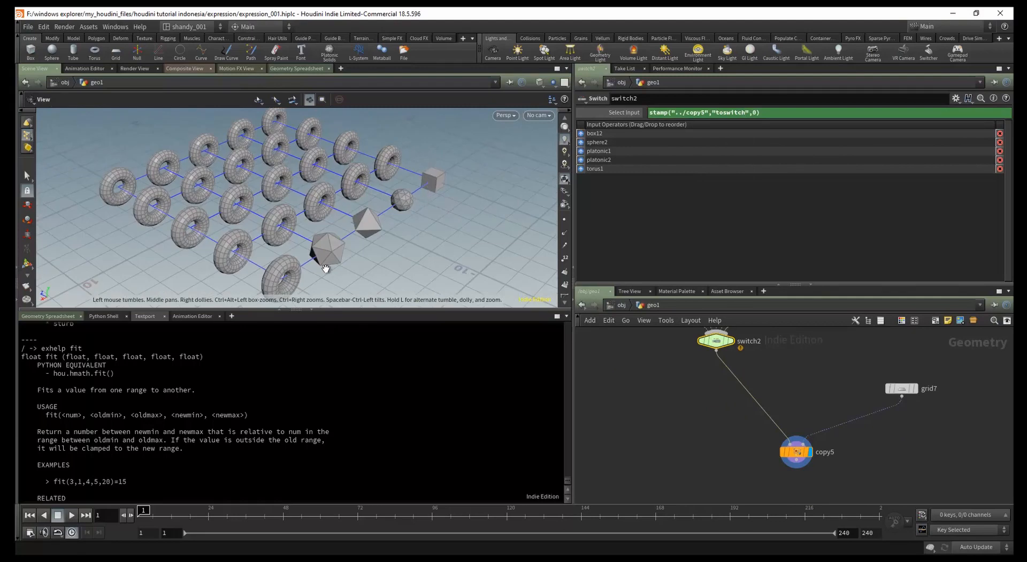
drag(325, 268, 302, 256)
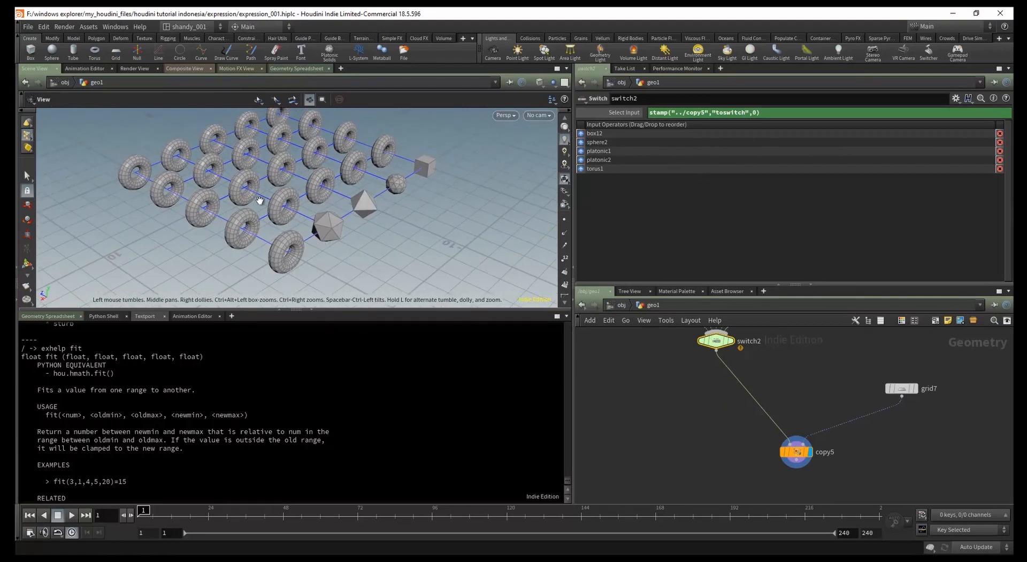
drag(259, 200, 235, 228)
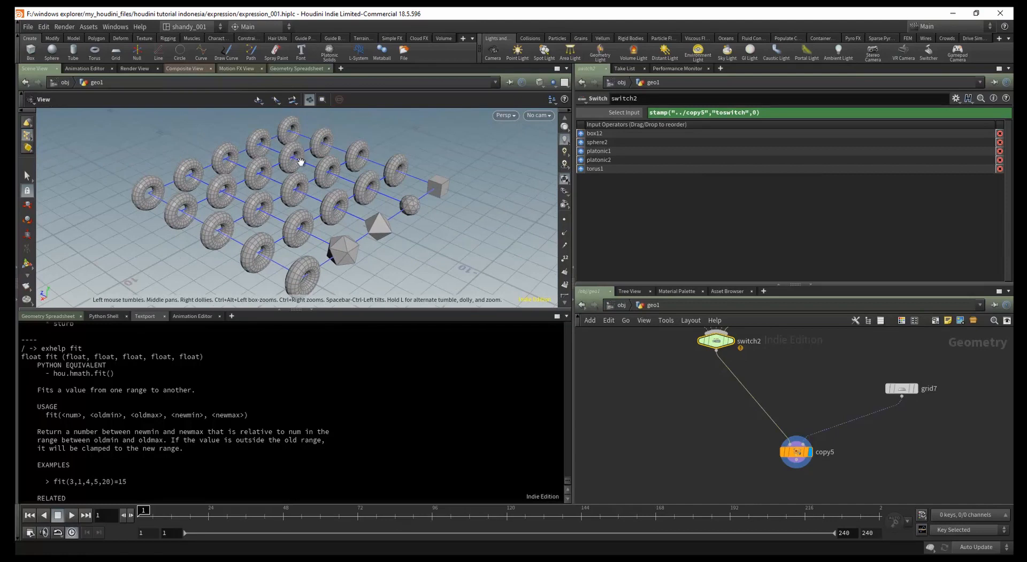
drag(332, 254, 459, 282)
drag(874, 441, 745, 484)
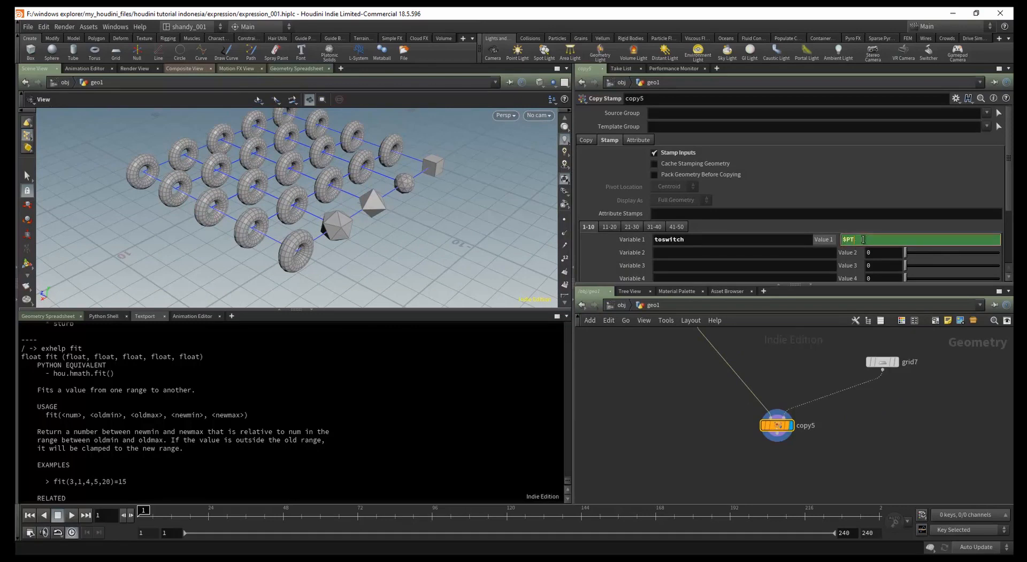
text(and()
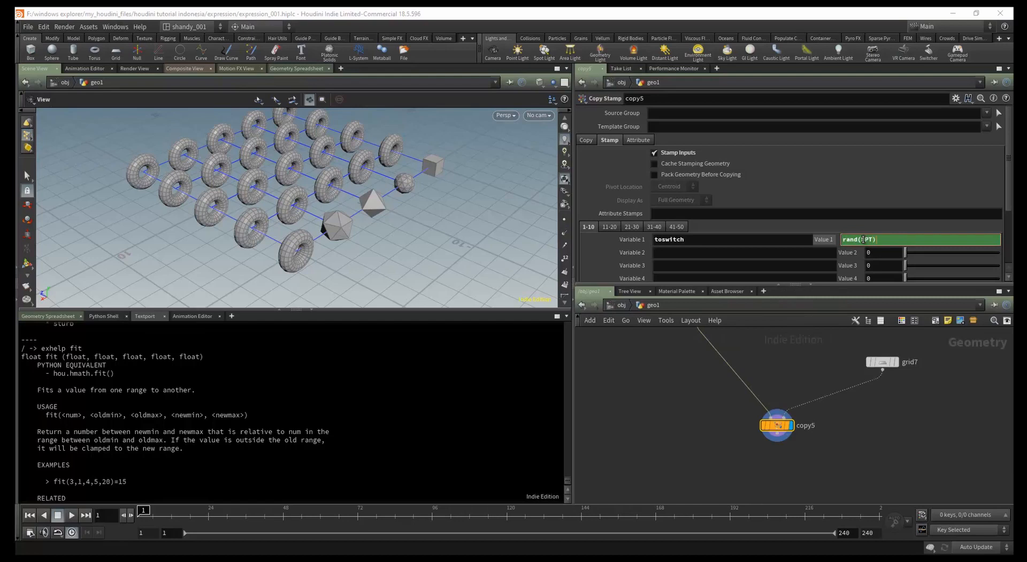
key(Return)
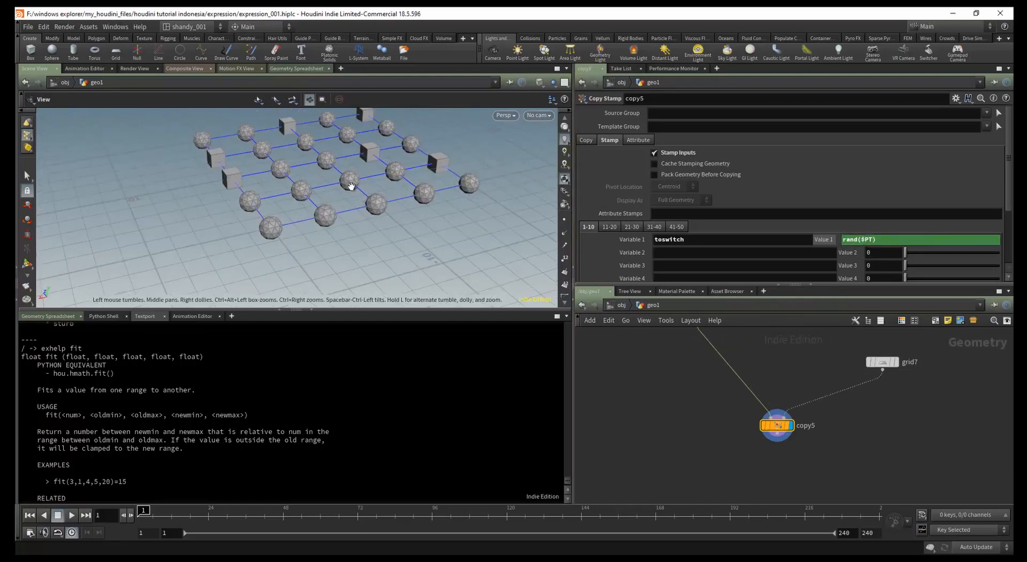
drag(351, 186, 333, 208)
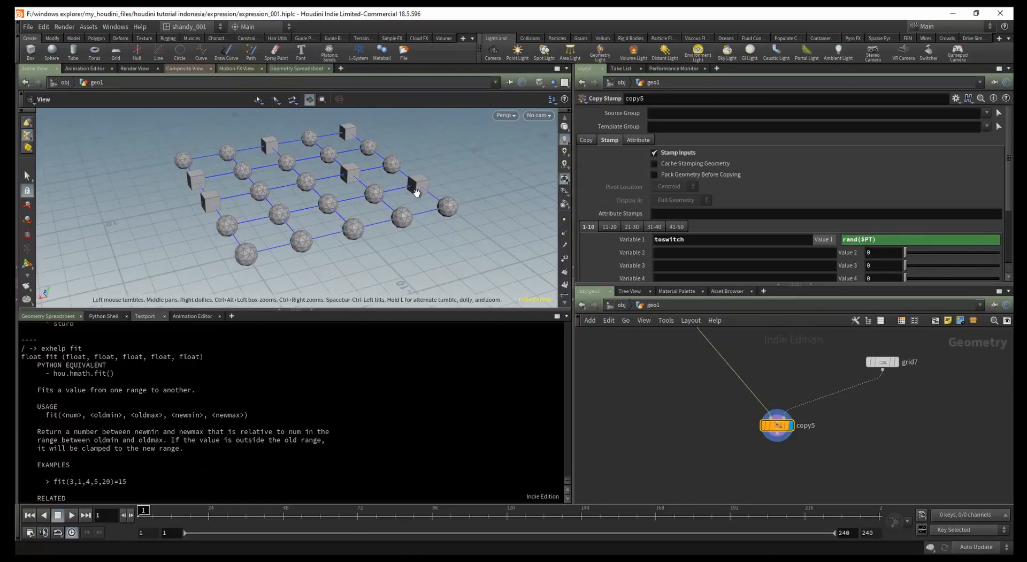
- Check the sphere2 node feeding the switch, and extend copy5's toswitch expression to rand($PT)*10
middle_drag(627, 380, 685, 474)
click(694, 370)
drag(683, 341, 645, 393)
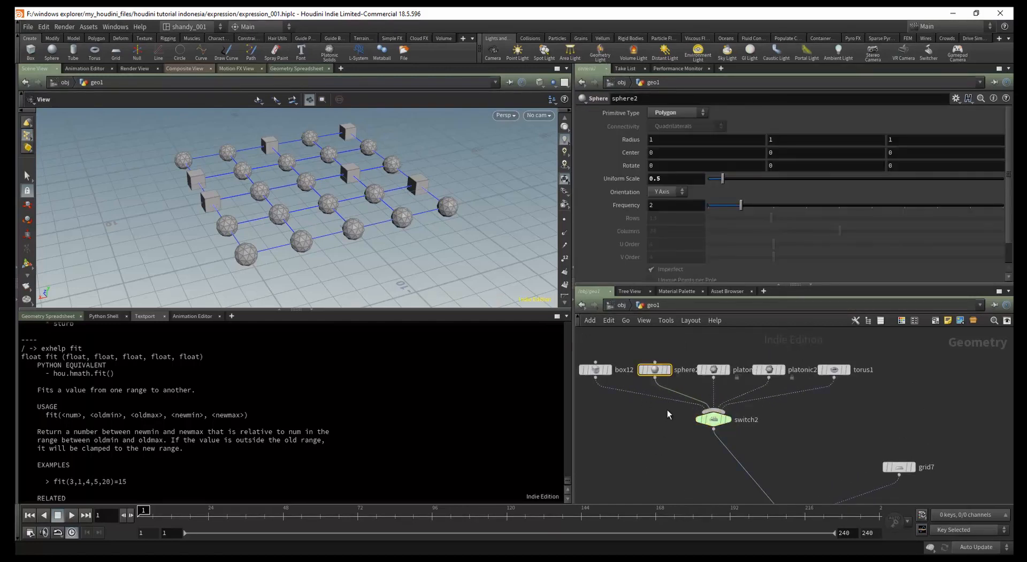
middle_drag(671, 420, 671, 339)
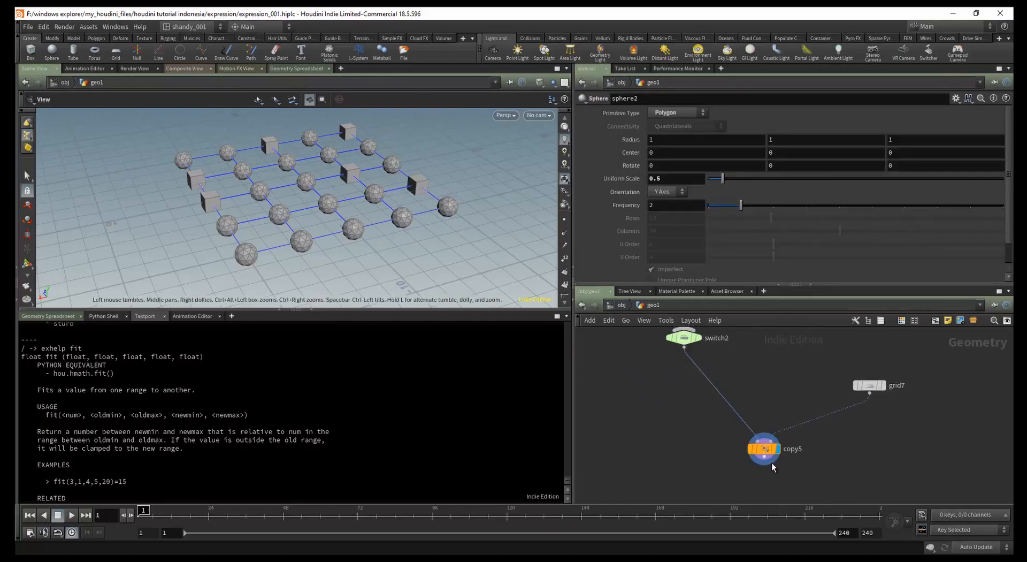
click(764, 448)
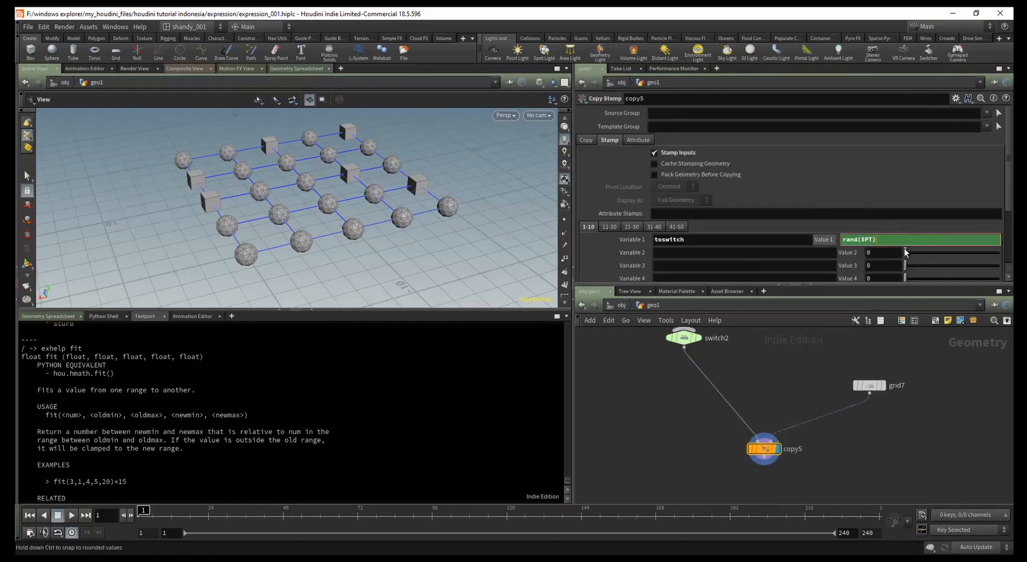
text(*10)
key(Return)
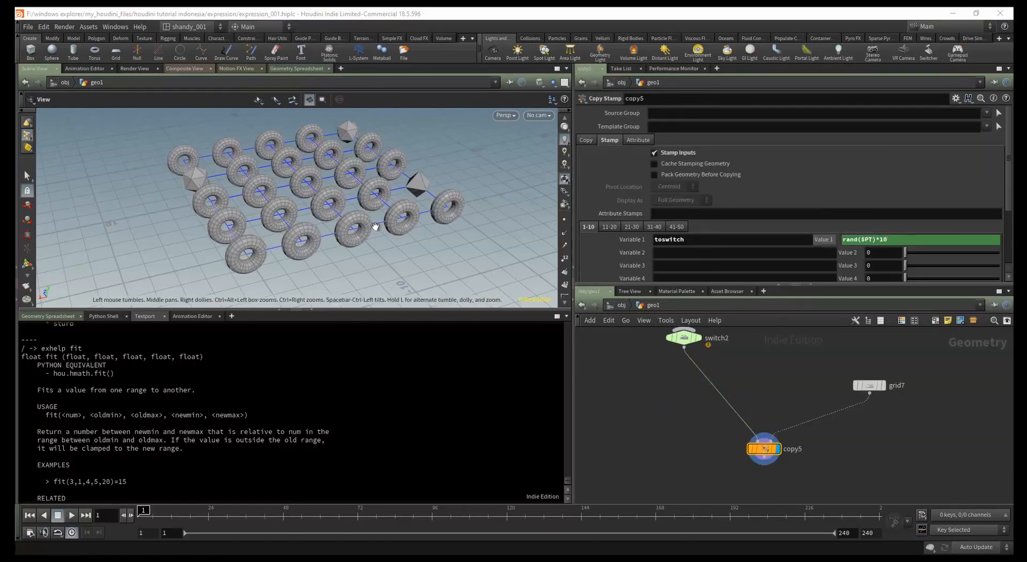
drag(345, 212, 362, 220)
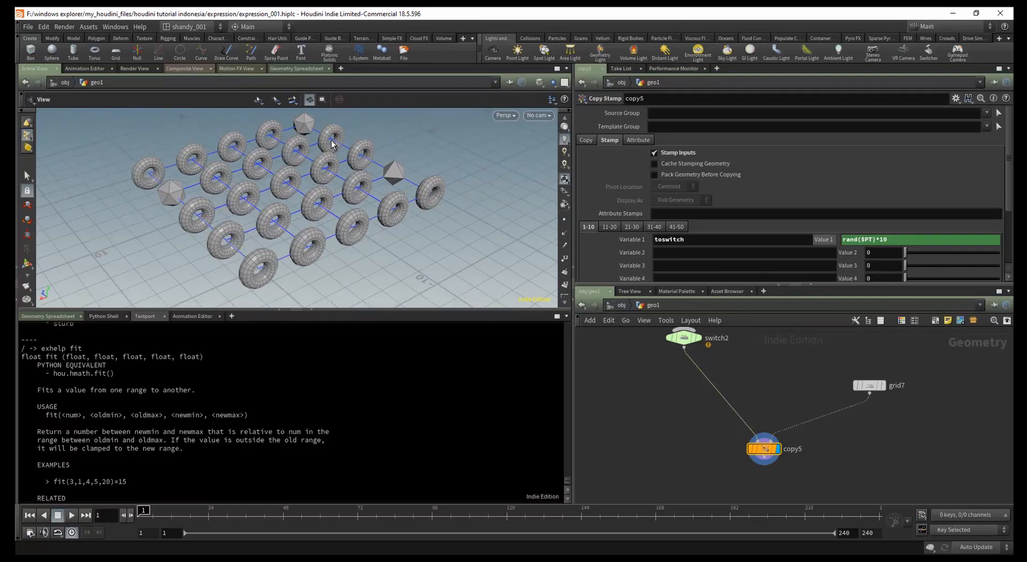
- Wrap copy5's toswitch expression in a fit function so it reads fit(rand($PT)*10,0,1,0,4)
click(893, 241)
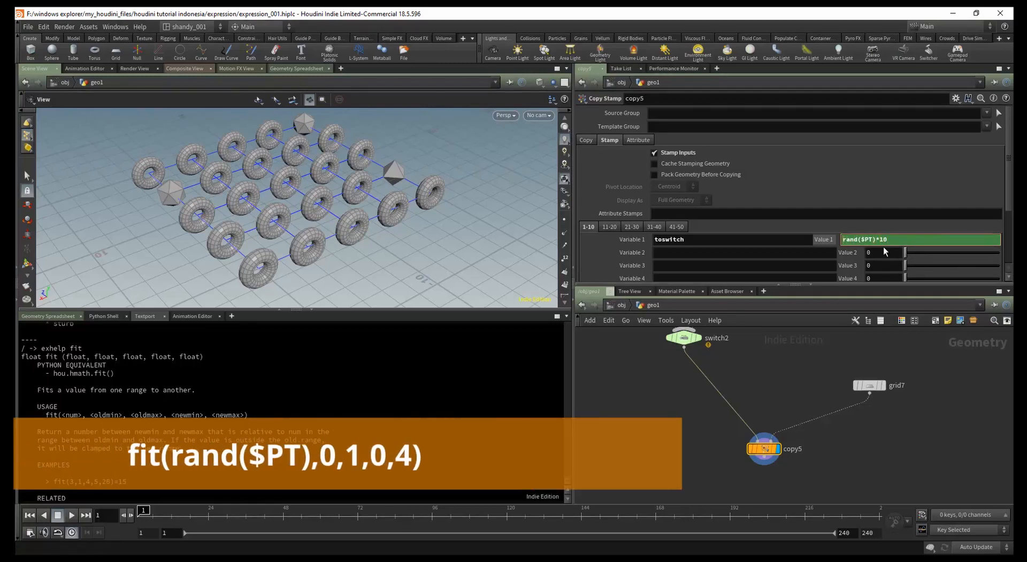
key(Home)
text(fit)
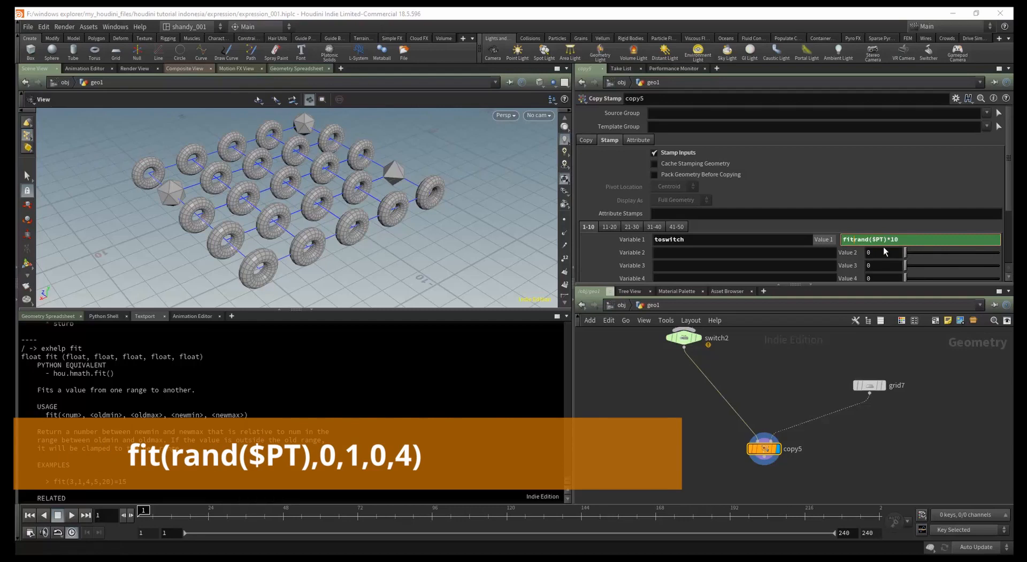
text(()
key(End)
text()*10)
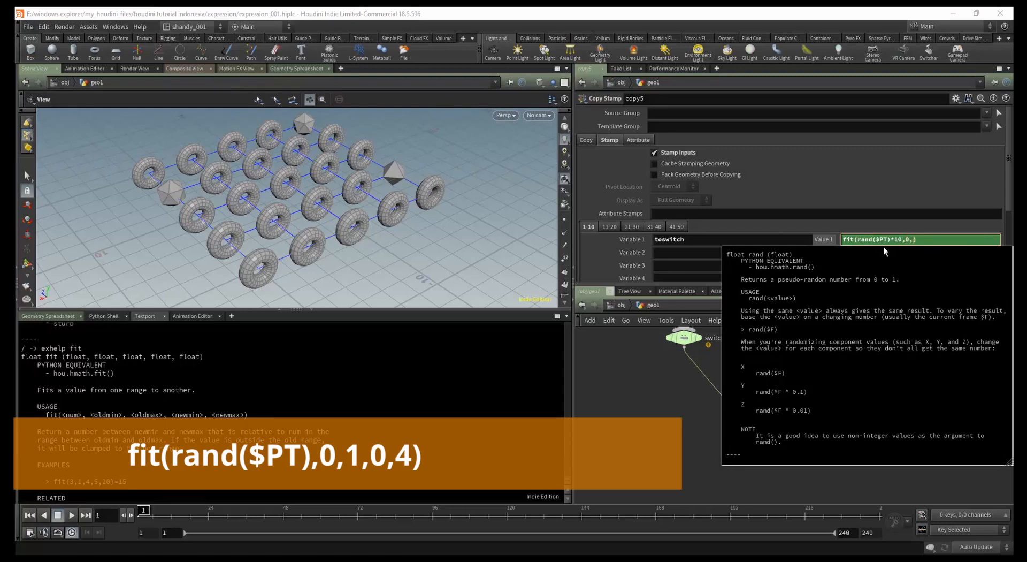
text(,0,1,0,4)
key(Return)
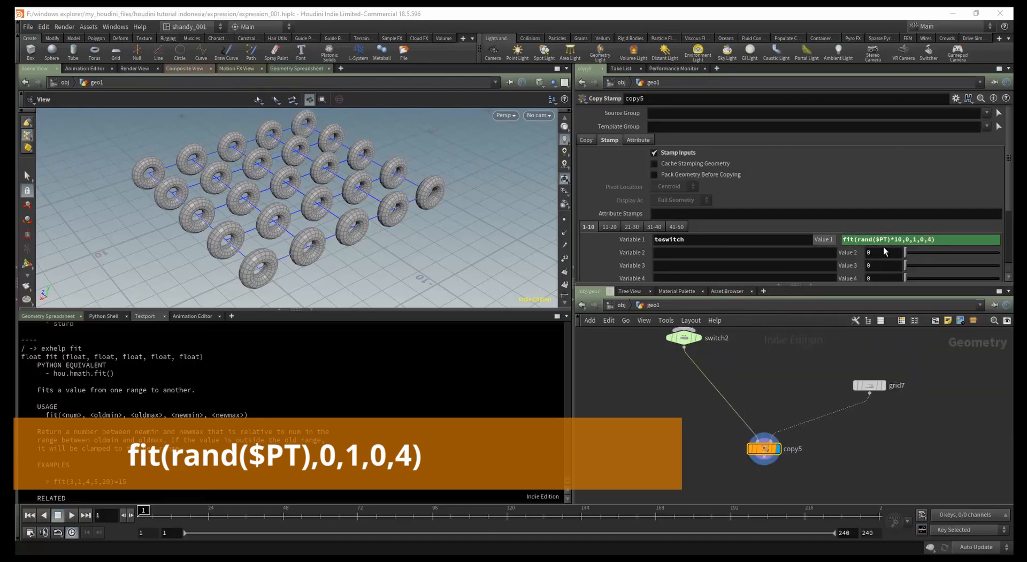
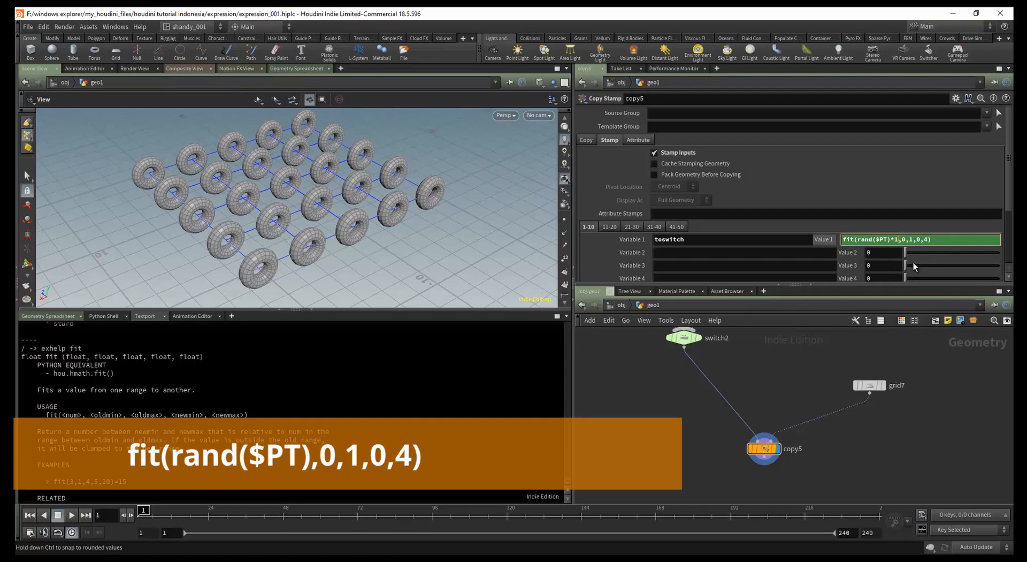
- Remove the *10 multiplier from copy5's toswitch expression, leaving fit(rand($PT),0,1,0,4), and check the shapes and the fit ranges
key(BackSpace)
key(BackSpace)
key(BackSpace)
key(Return)
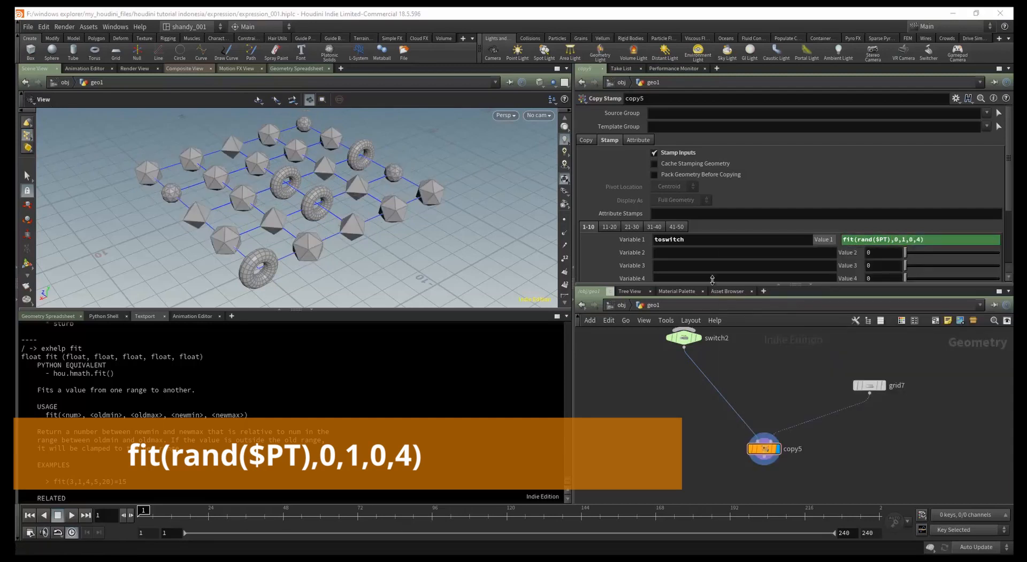
drag(344, 225, 440, 161)
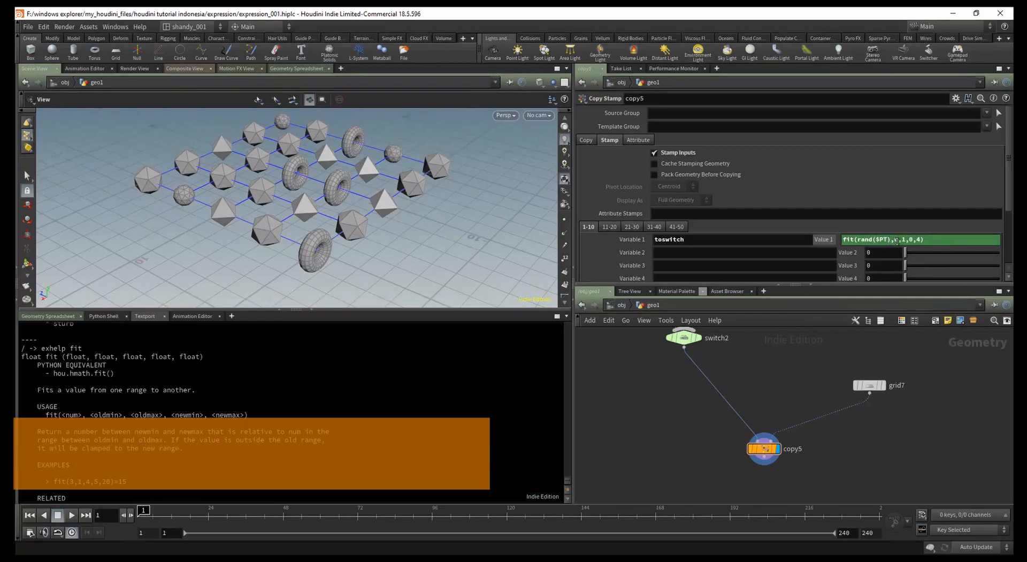
drag(891, 241, 918, 241)
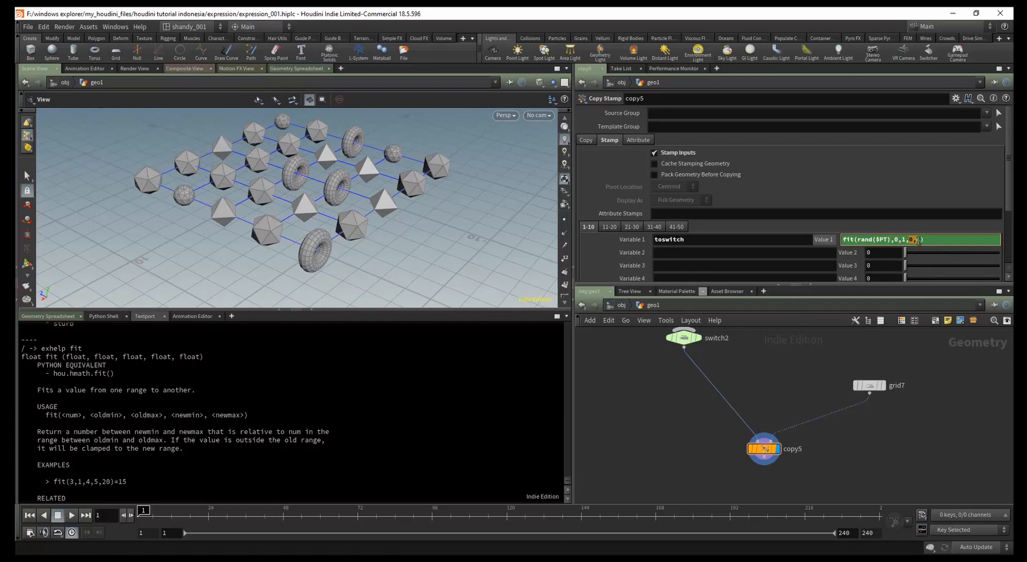
click(921, 244)
- Link grid7's Columns to its Rows with a relative channel reference, and set Rows to 6
mouse_move(343, 214)
mouse_down()
mouse_move(316, 217)
mouse_move(353, 219)
mouse_up()
click(871, 385)
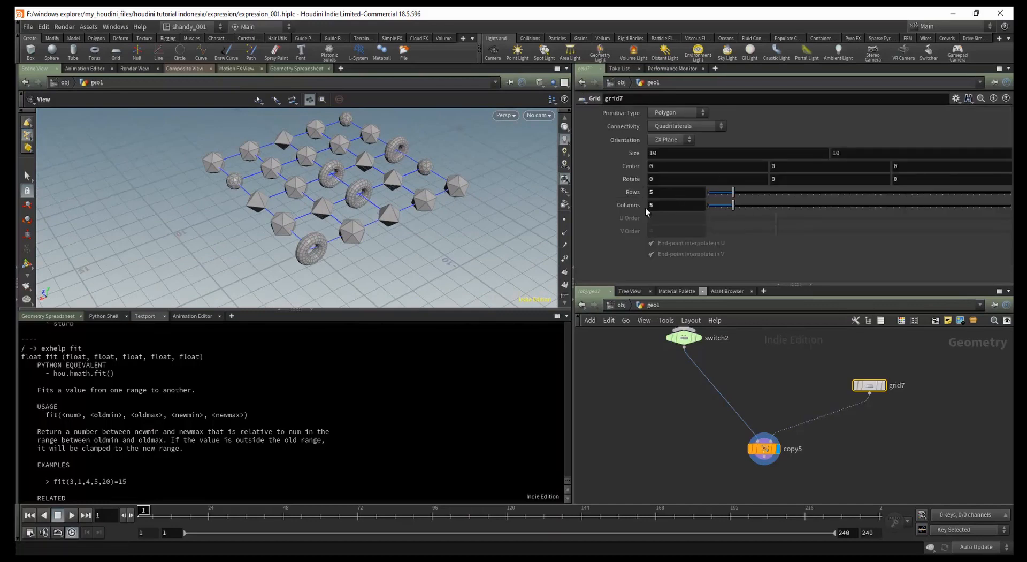
right_click(633, 194)
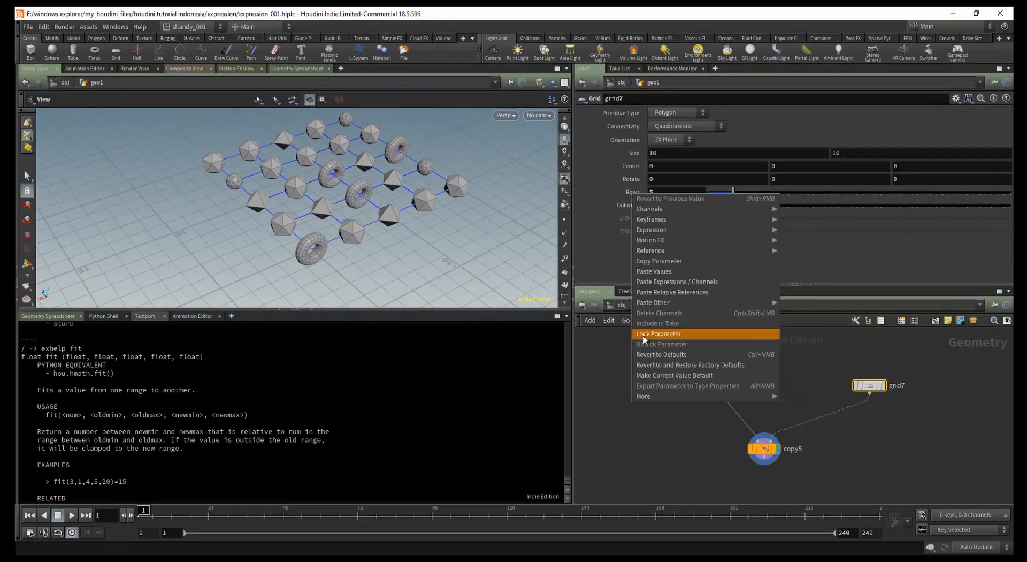
click(658, 260)
right_click(627, 205)
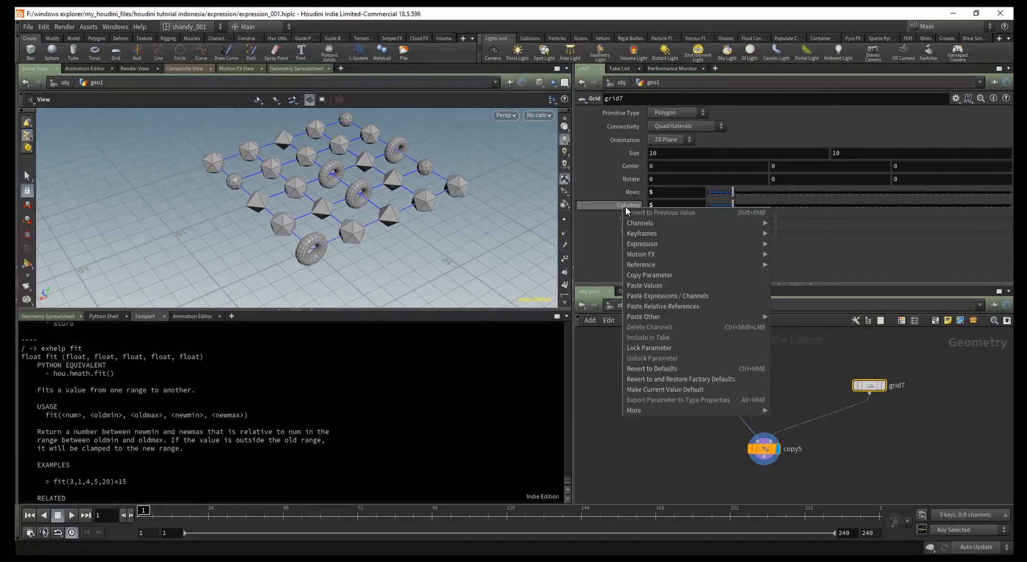
click(662, 306)
mouse_move(742, 193)
mouse_down()
mouse_move(750, 198)
mouse_move(723, 191)
mouse_move(746, 199)
mouse_move(738, 194)
mouse_up()
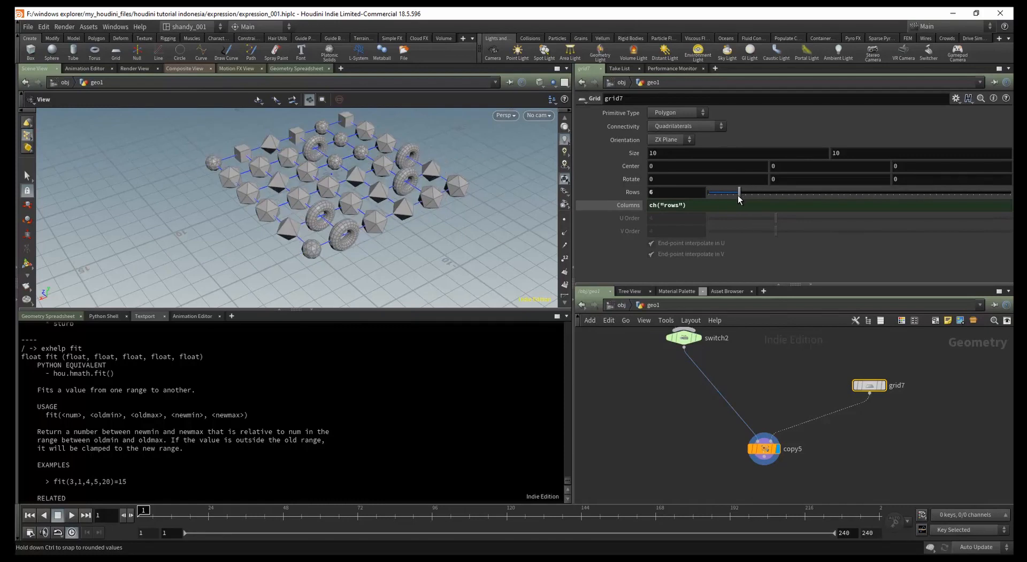
- Select copy5 again and inspect the mix of copied shapes on the enlarged grid
scroll(818, 445, down, 1)
drag(812, 385, 750, 447)
middle_drag(822, 472, 809, 465)
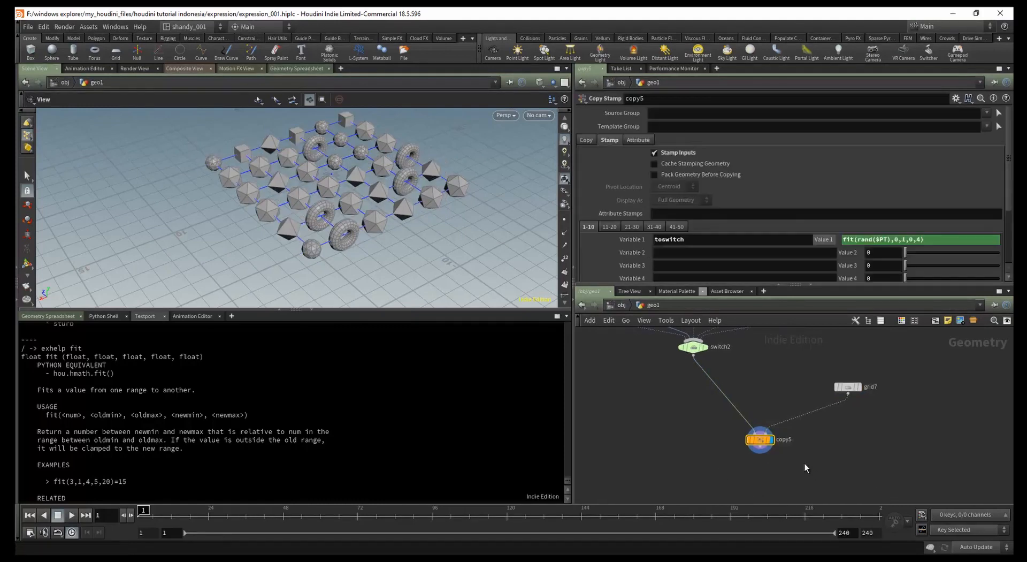
drag(378, 202, 379, 199)
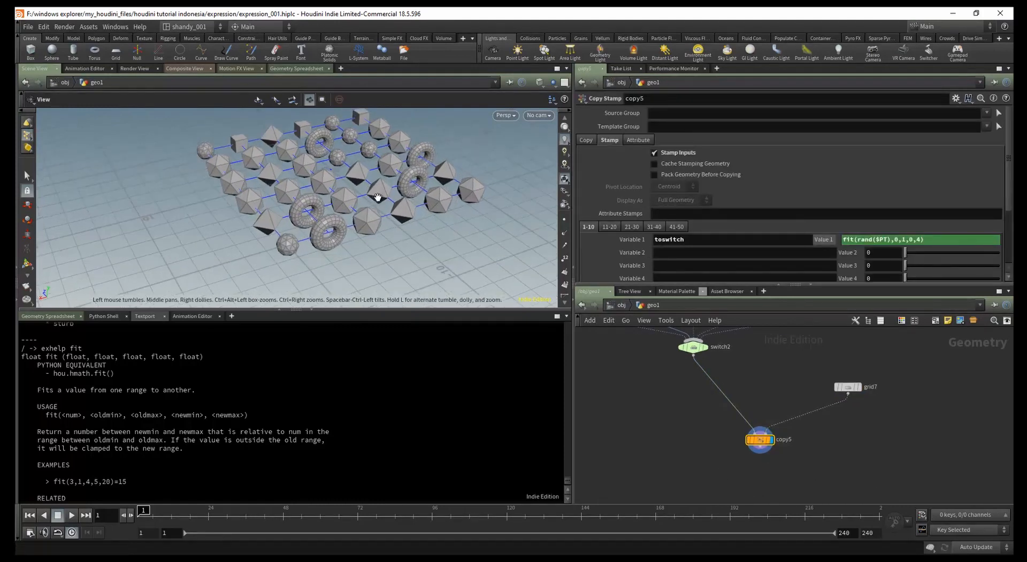
right_drag(379, 200, 396, 225)
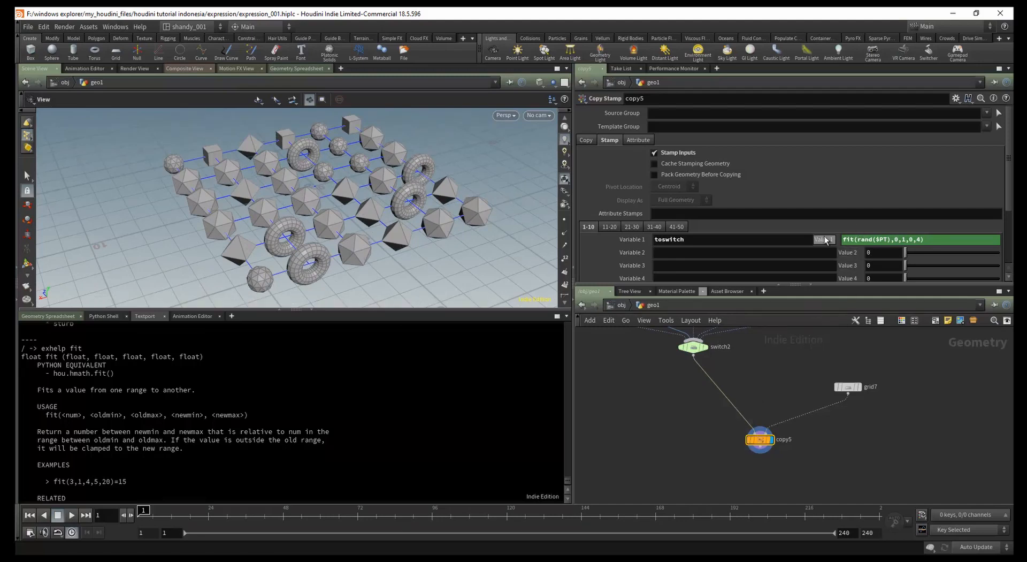
- Look over the earlier copy networks and examine copy4's toscale stamp expression for comparison with copy5's
scroll(759, 385, down, 3)
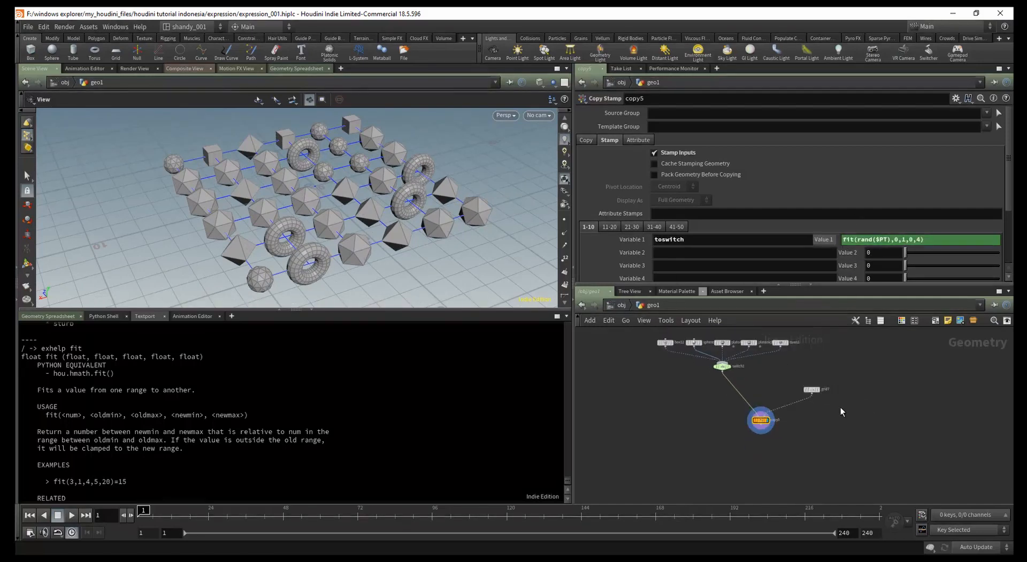
middle_drag(866, 369, 752, 434)
scroll(752, 434, down, 3)
scroll(832, 417, up, 3)
middle_drag(845, 399, 949, 348)
click(860, 379)
middle_drag(824, 414, 890, 376)
scroll(803, 423, up, 3)
click(768, 381)
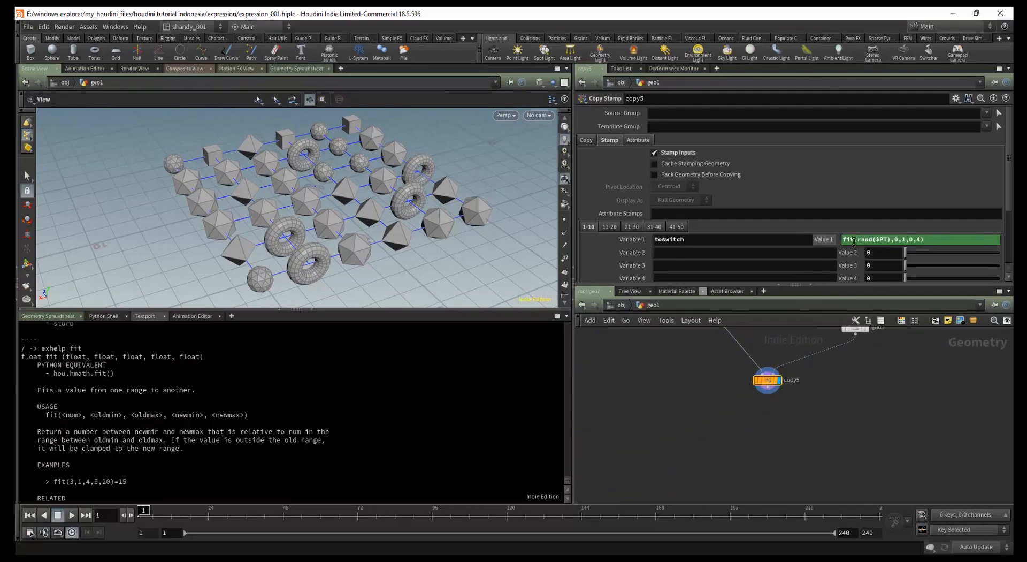
scroll(853, 396, down, 3)
middle_drag(911, 384, 714, 459)
middle_drag(827, 399, 735, 477)
click(801, 398)
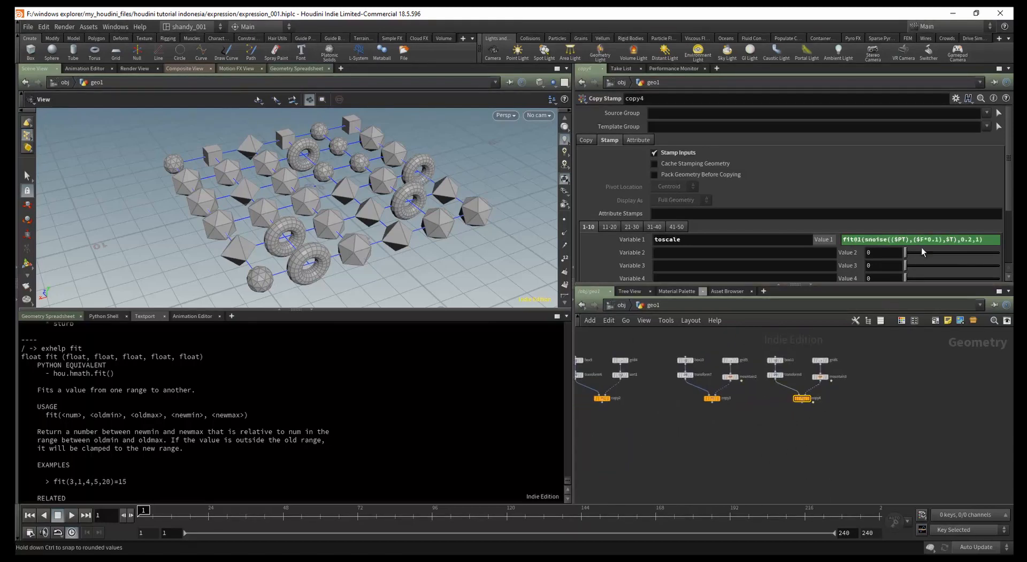
middle_drag(691, 461, 808, 376)
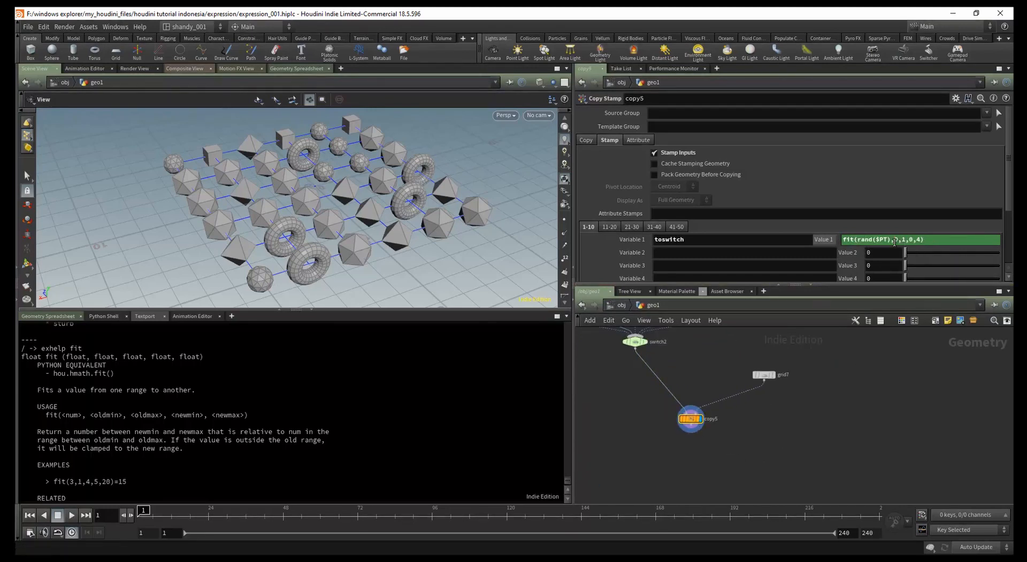
- Review the input range in copy5's fit expression and view the randomly switched shapes from another angle
drag(895, 242, 906, 242)
middle_drag(769, 434, 807, 451)
scroll(825, 423, down, 3)
scroll(749, 445, up, 3)
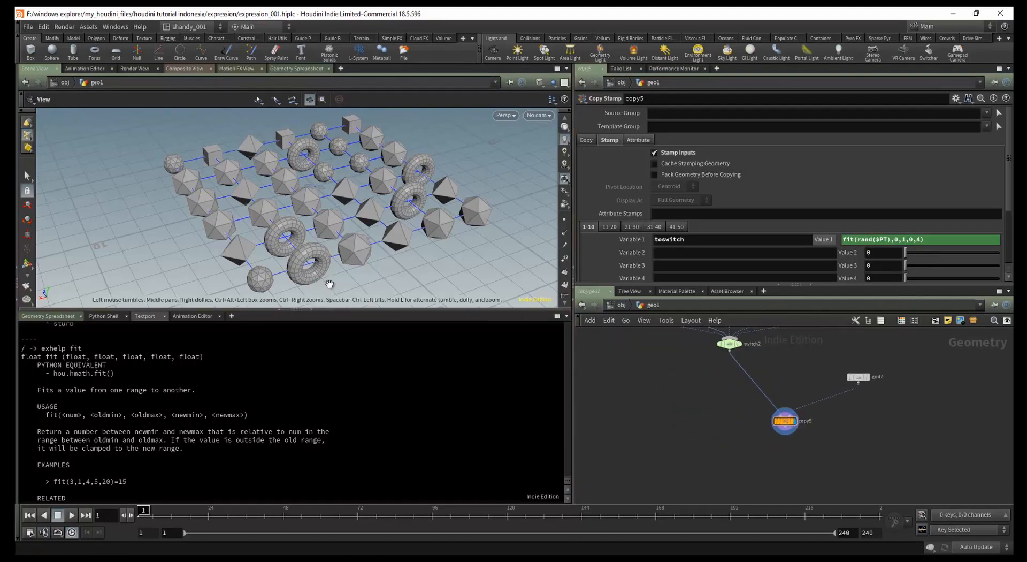
middle_drag(349, 229, 295, 234)
right_drag(295, 233, 331, 229)
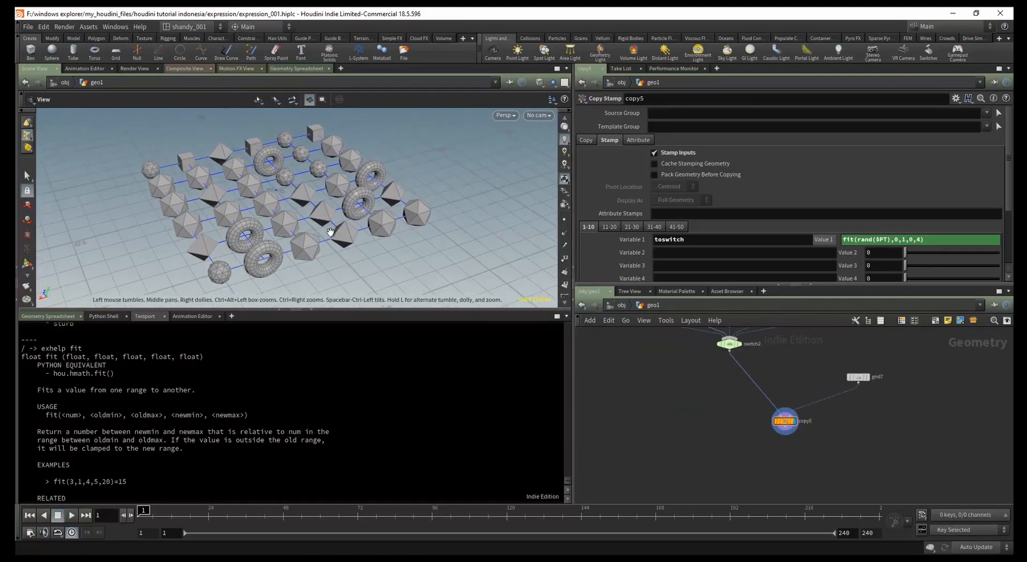